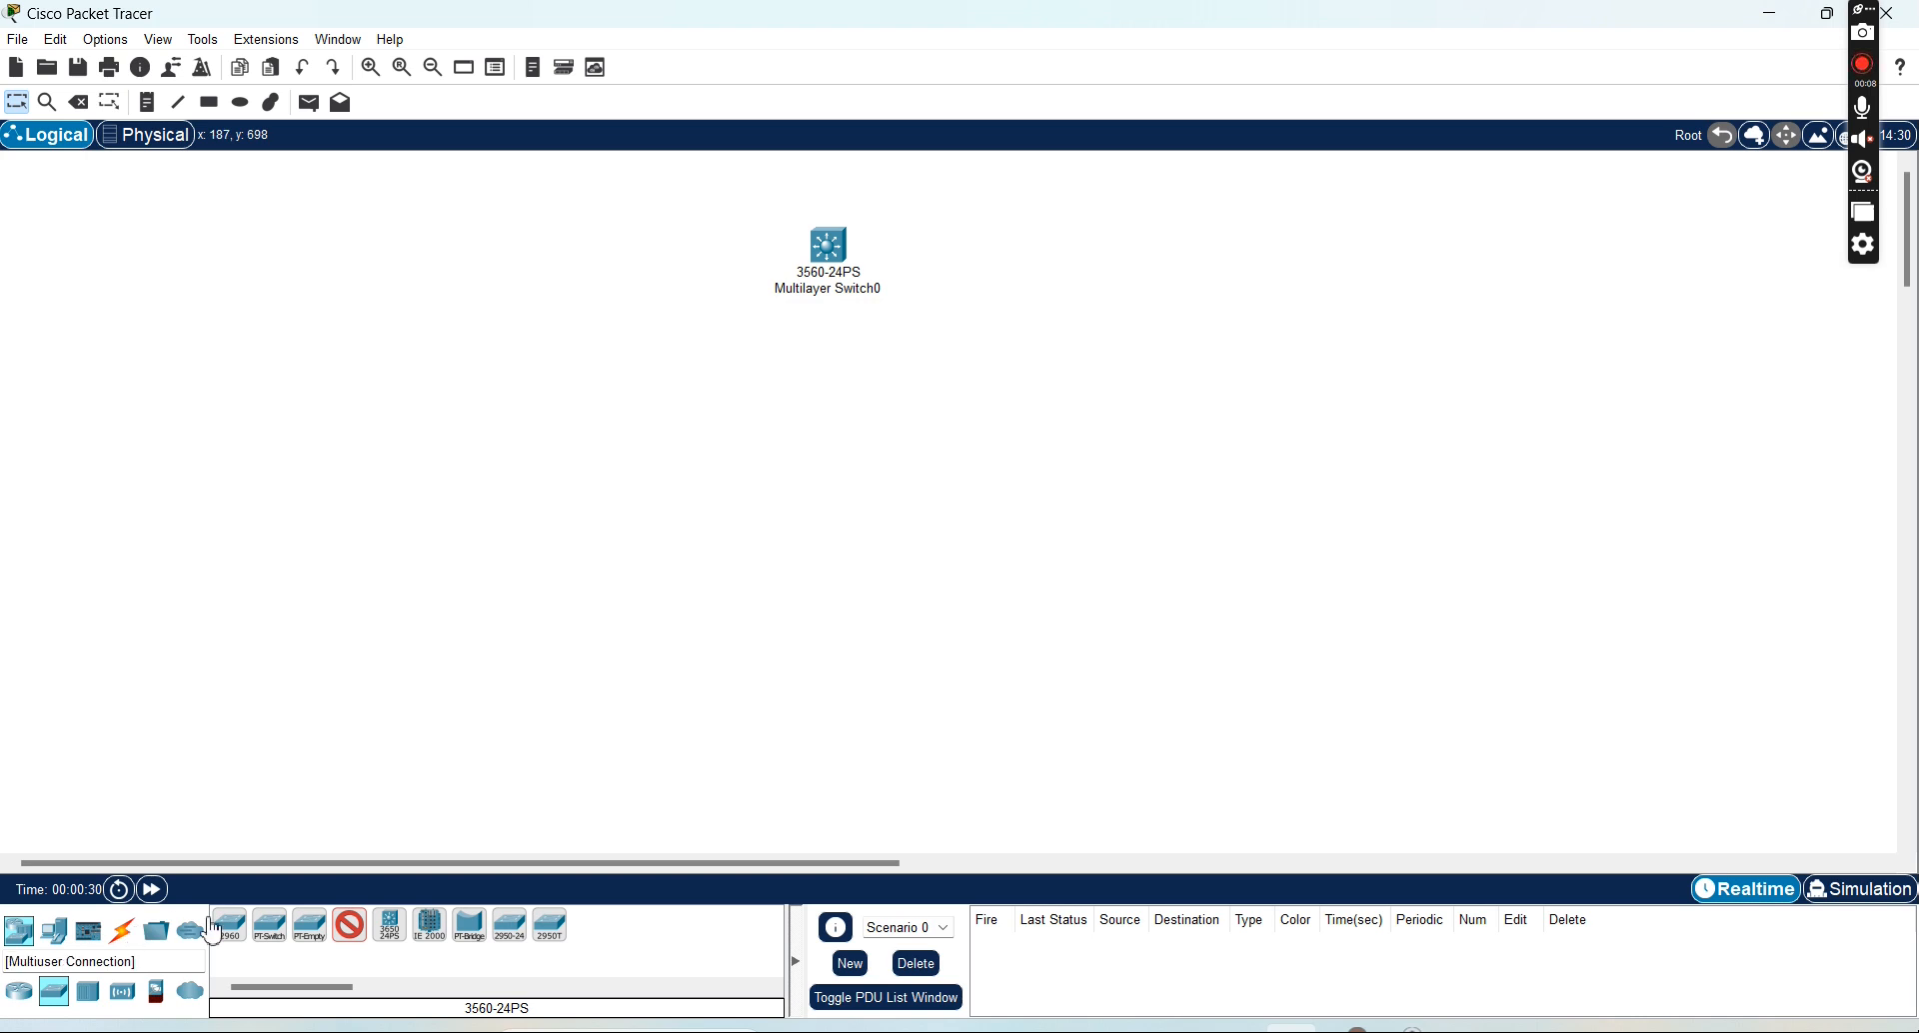
Place two 2960-24TT switches below the multilayer switch and one PC beneath each of them
{"action": "left_click", "coordinate": [741, 385]}
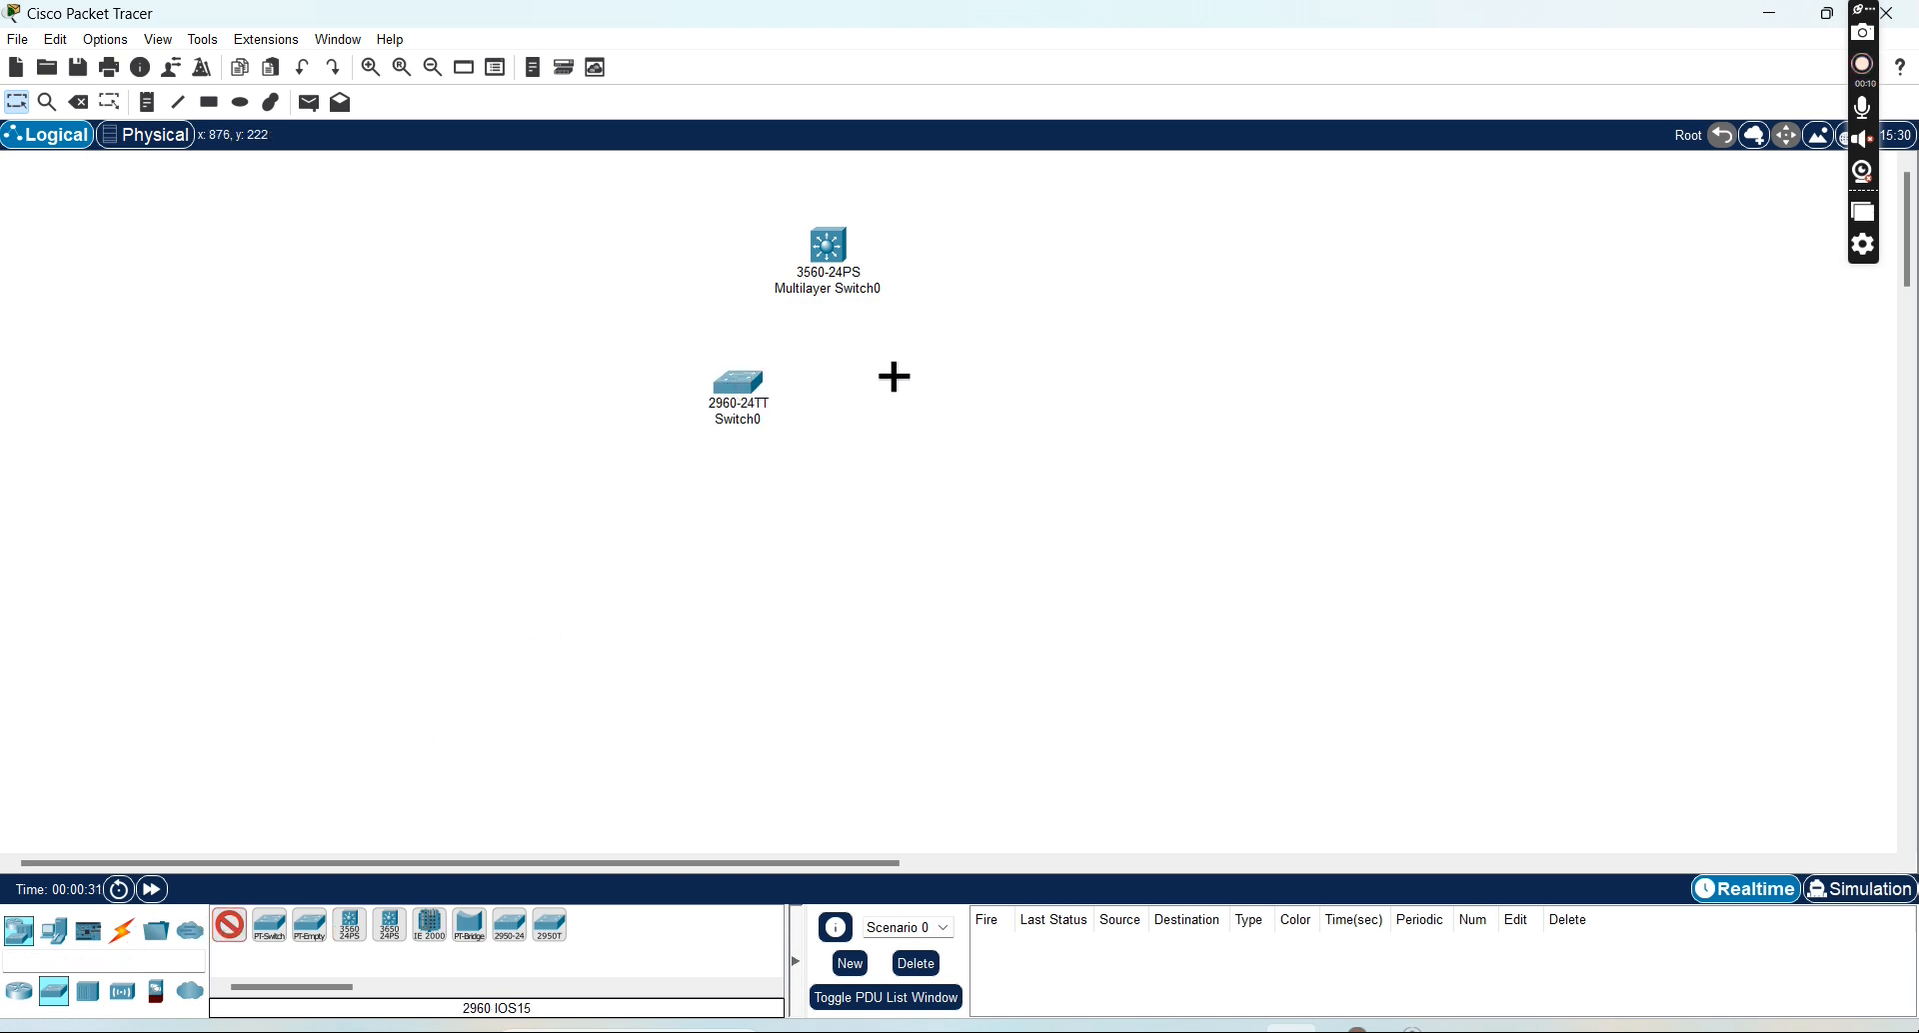
{"action": "left_click", "coordinate": [936, 386]}
{"action": "left_click", "coordinate": [82, 938]}
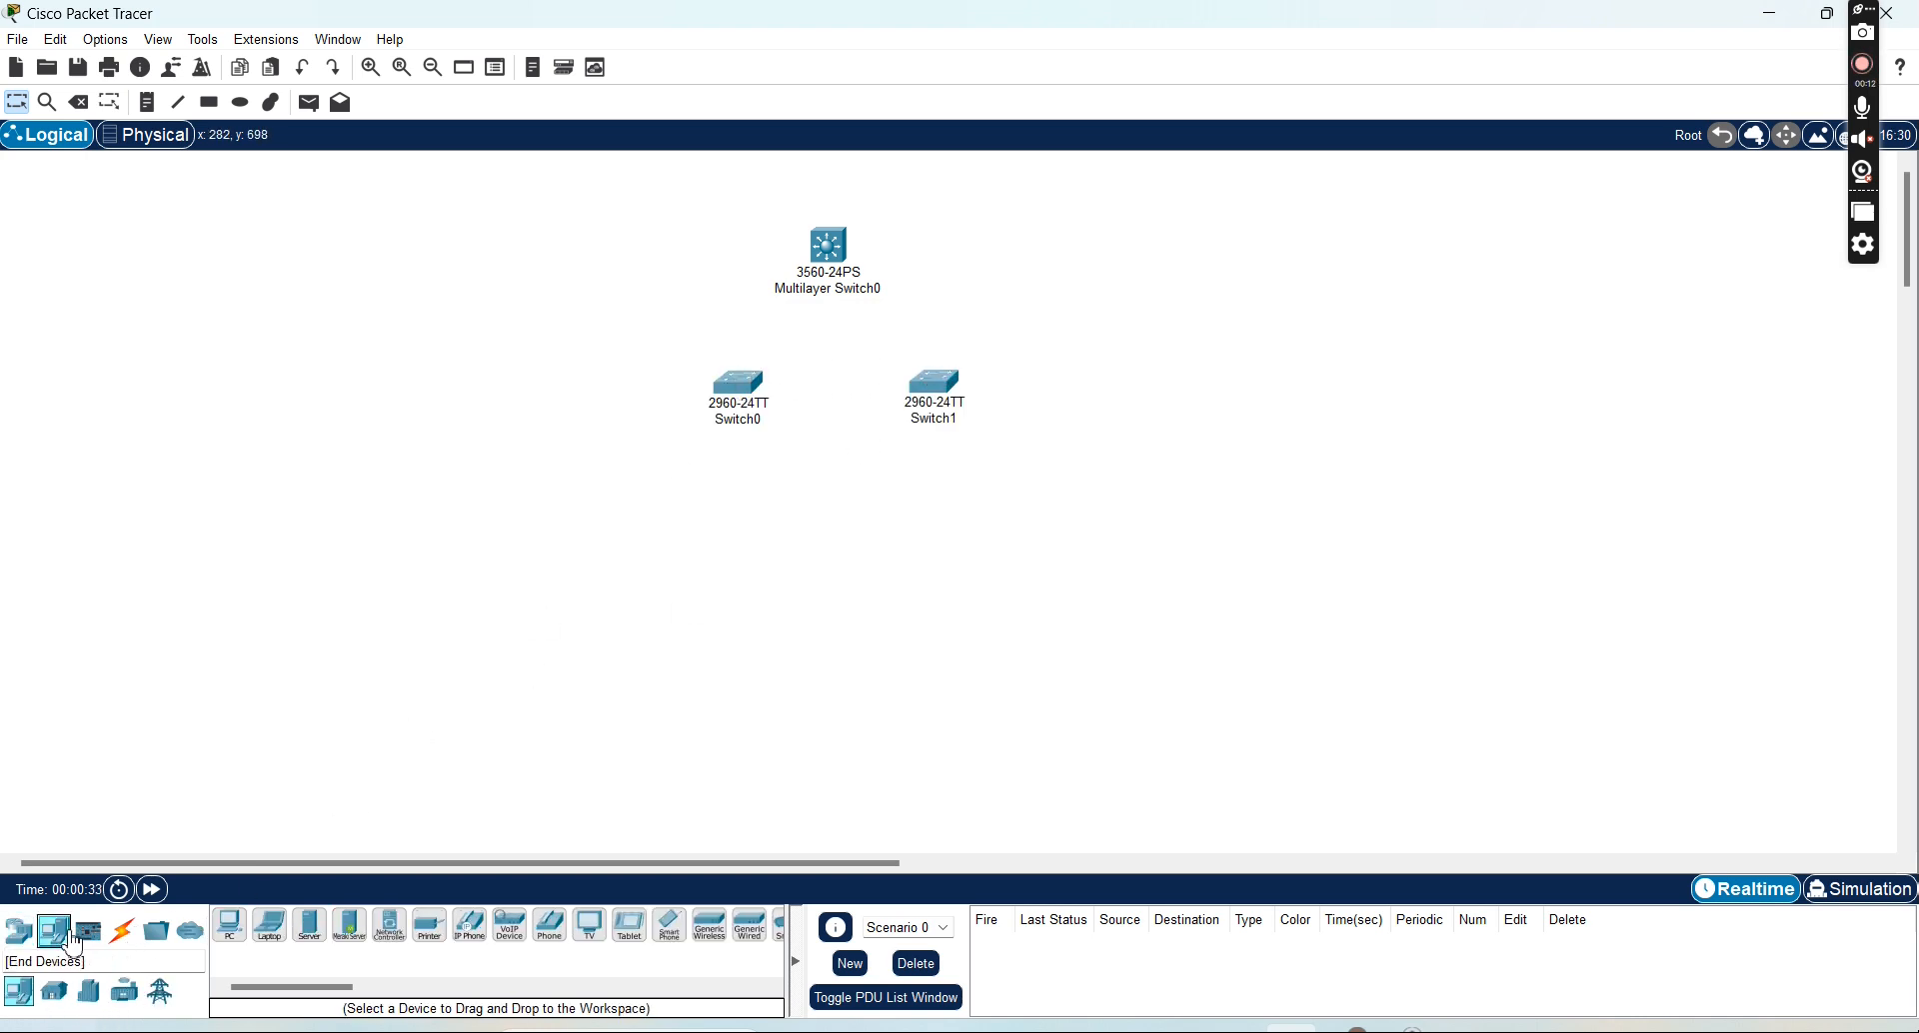
{"action": "left_click", "coordinate": [230, 926]}
{"action": "left_click", "coordinate": [730, 574]}
{"action": "left_click", "coordinate": [940, 570]}
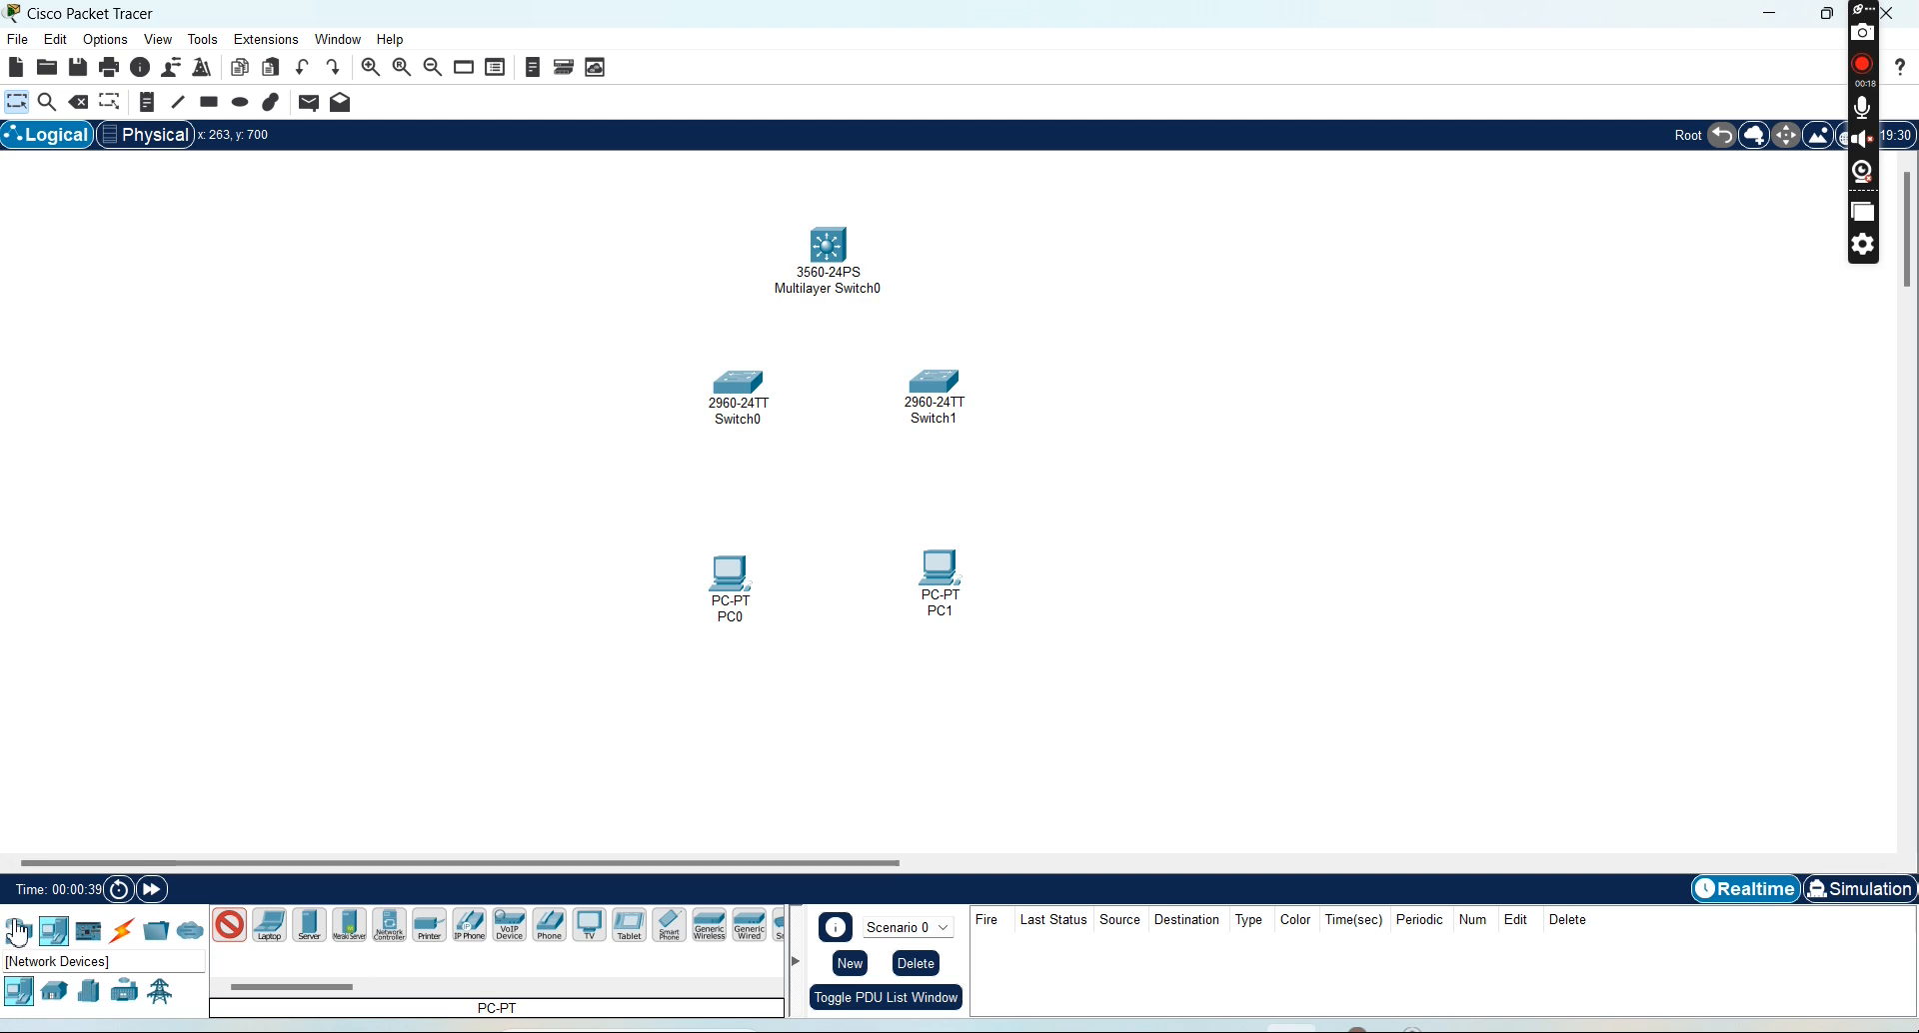
Connect PC0's FastEthernet0 to Switch0's FastEthernet0/1 with a copper straight-through cable
{"action": "left_click", "coordinate": [122, 930]}
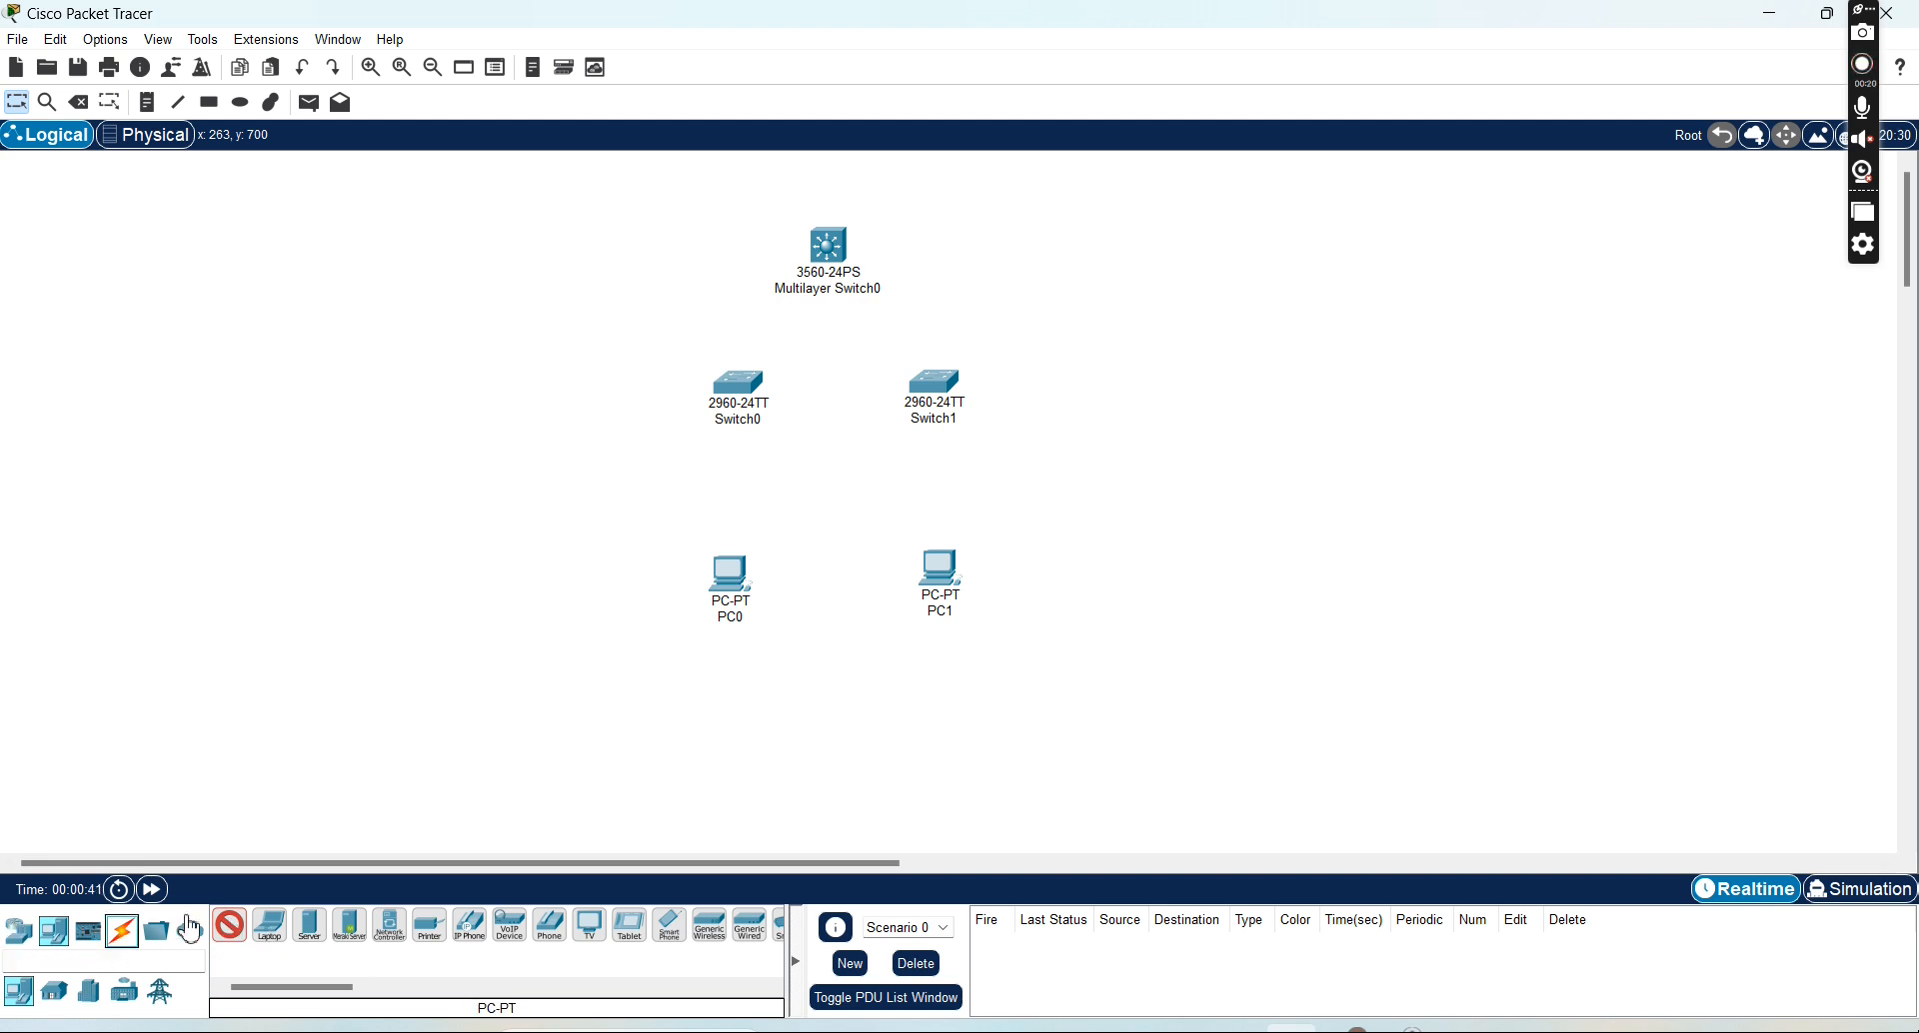
{"action": "left_click", "coordinate": [122, 932]}
{"action": "left_click", "coordinate": [301, 938]}
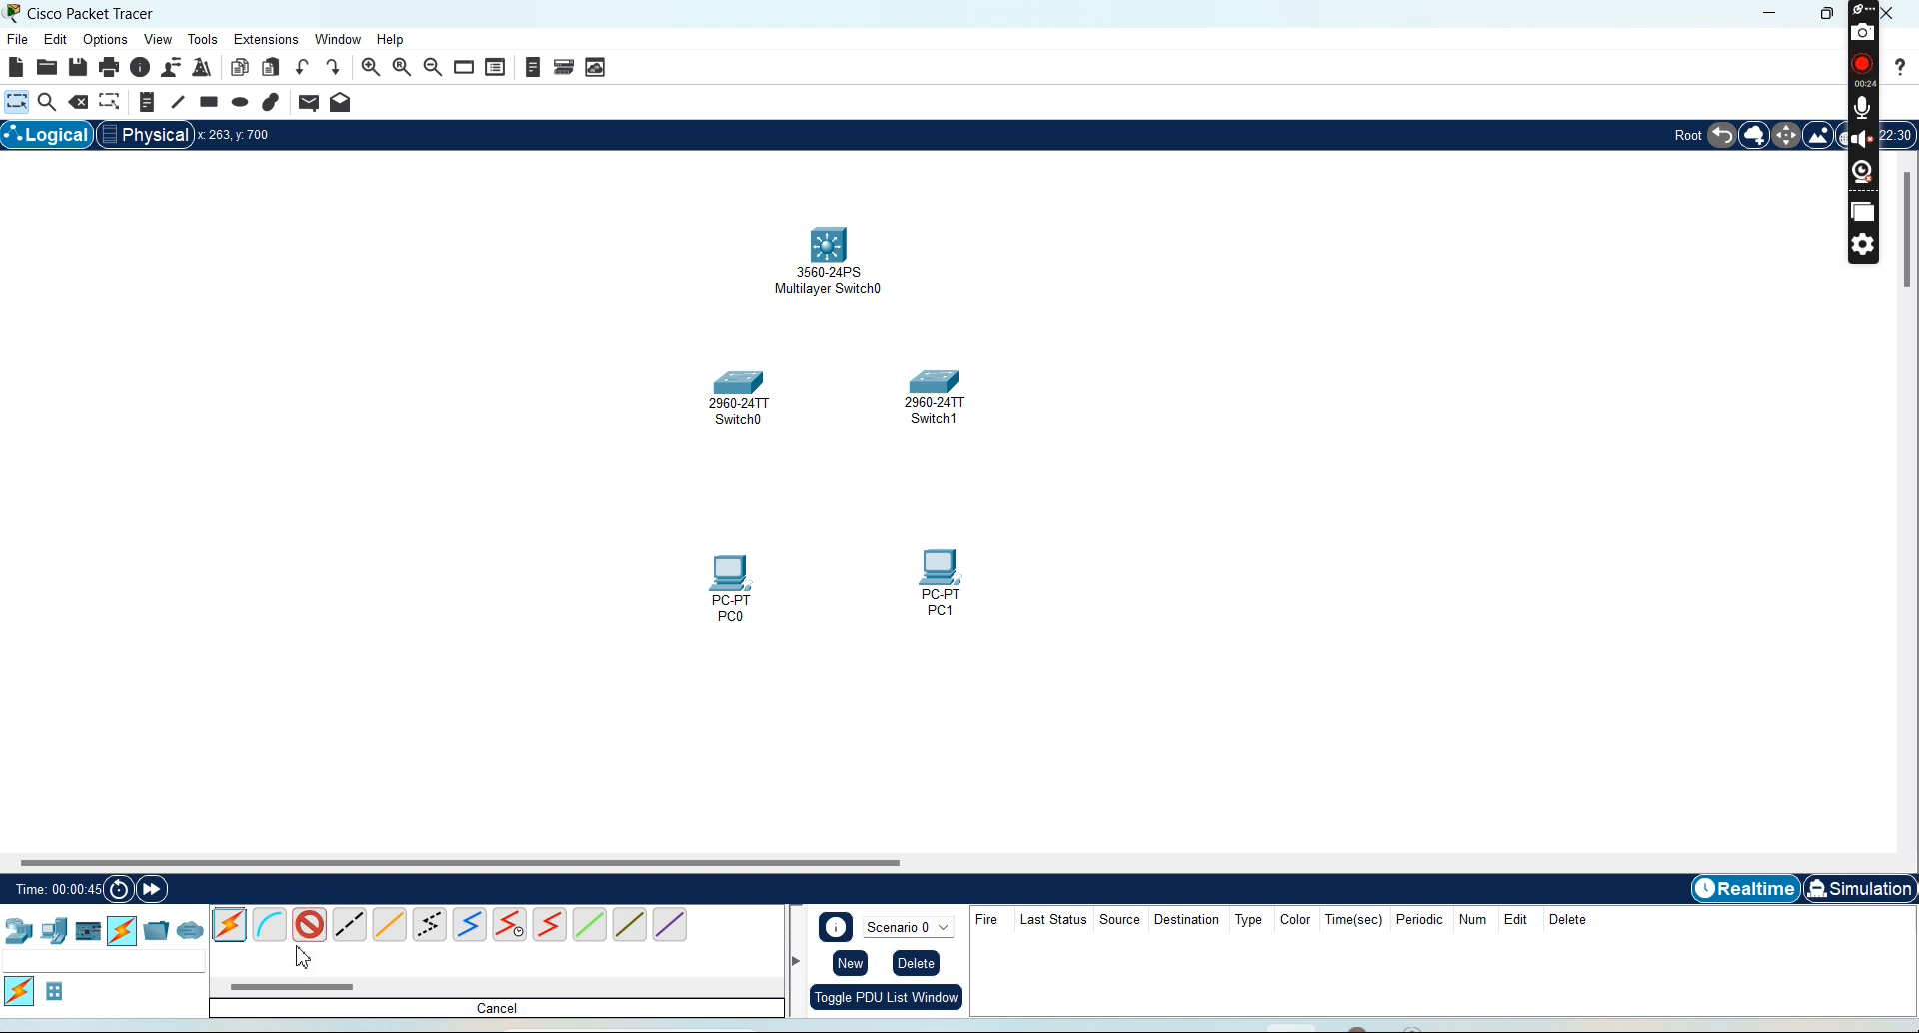
{"action": "left_click", "coordinate": [312, 930]}
{"action": "left_click", "coordinate": [327, 931]}
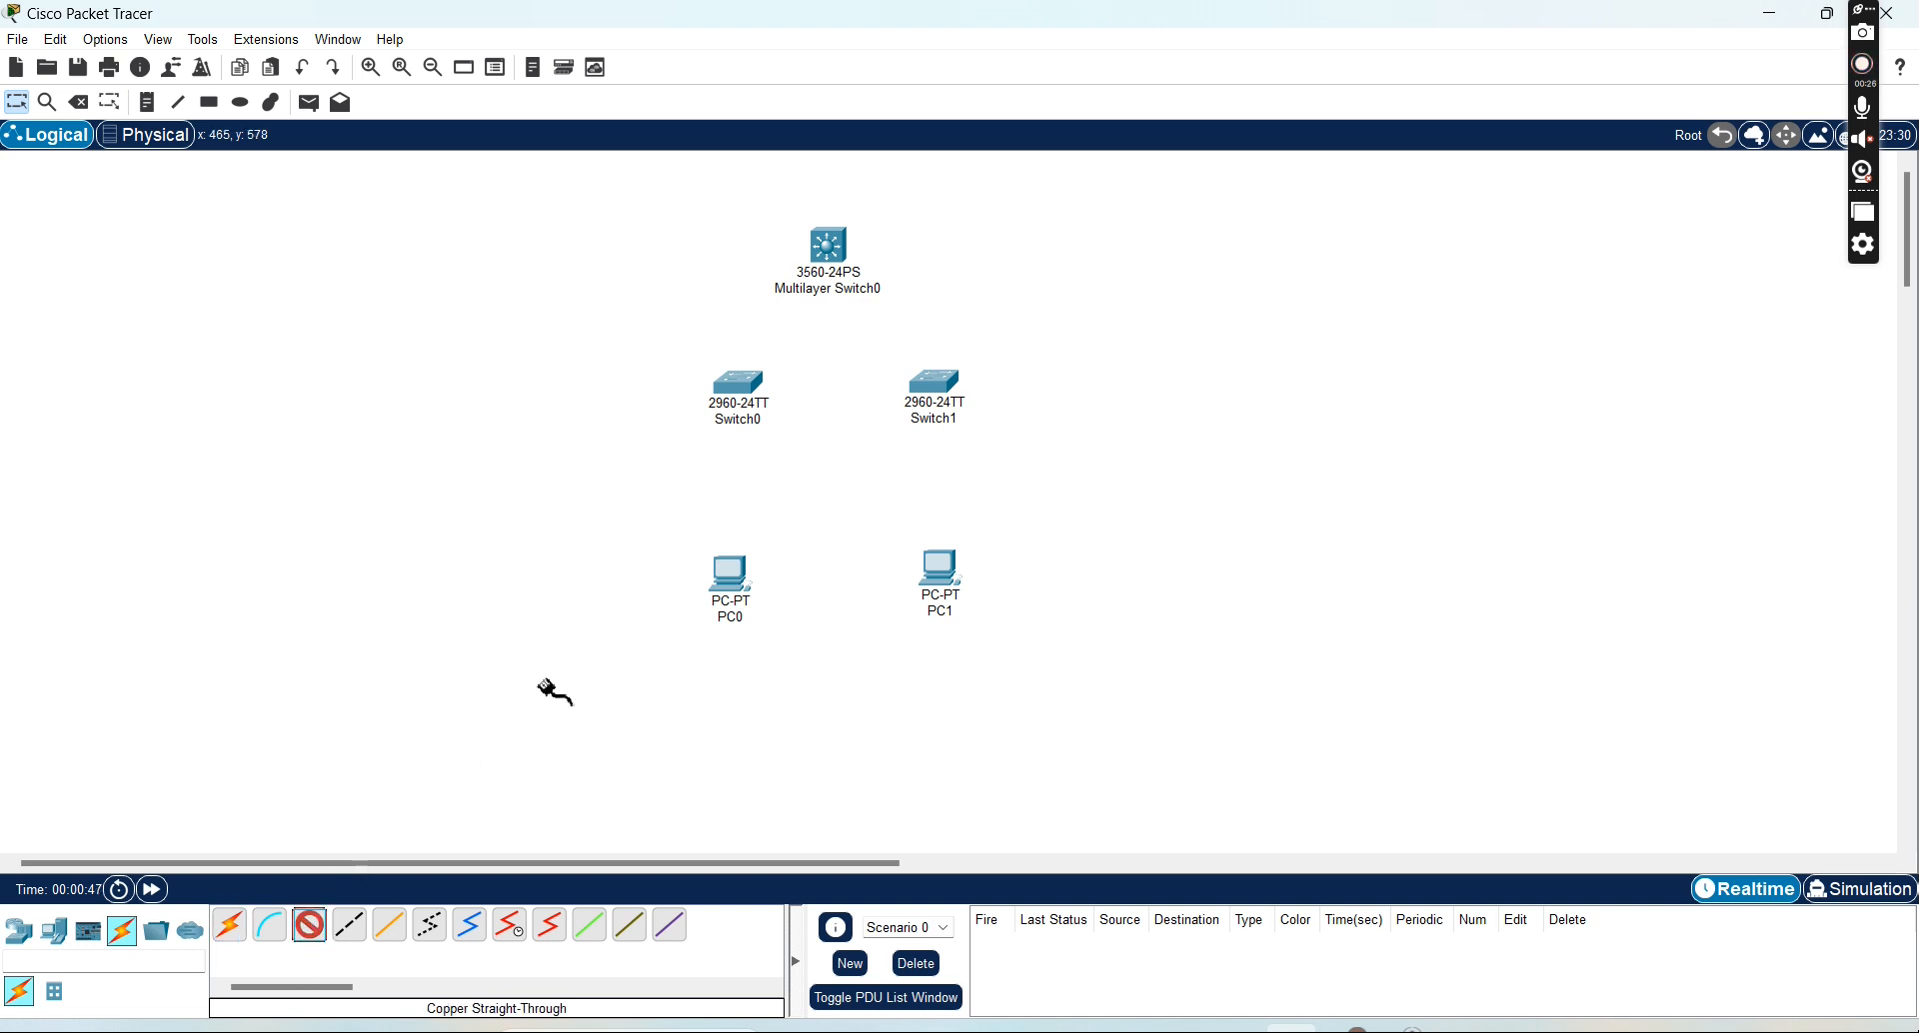
{"action": "left_click", "coordinate": [711, 585]}
{"action": "left_click", "coordinate": [744, 673]}
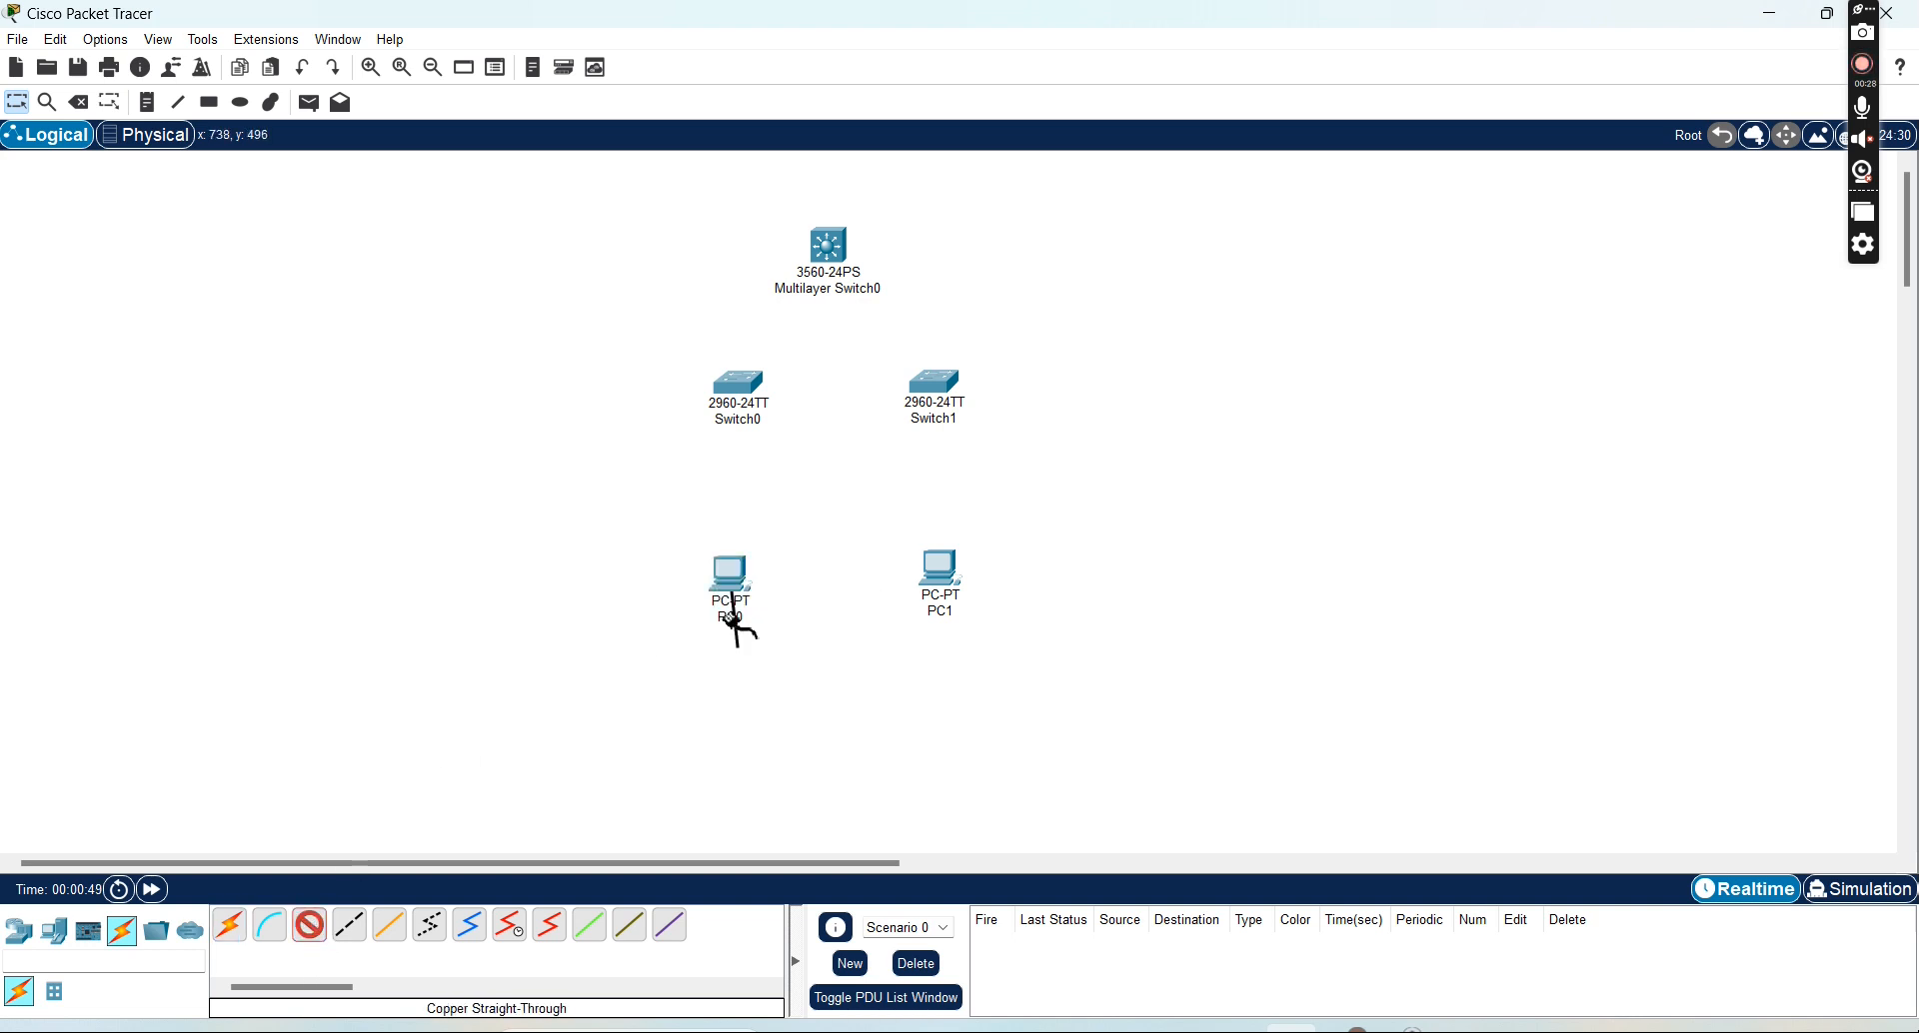
{"action": "left_click", "coordinate": [734, 388]}
{"action": "left_click", "coordinate": [788, 427]}
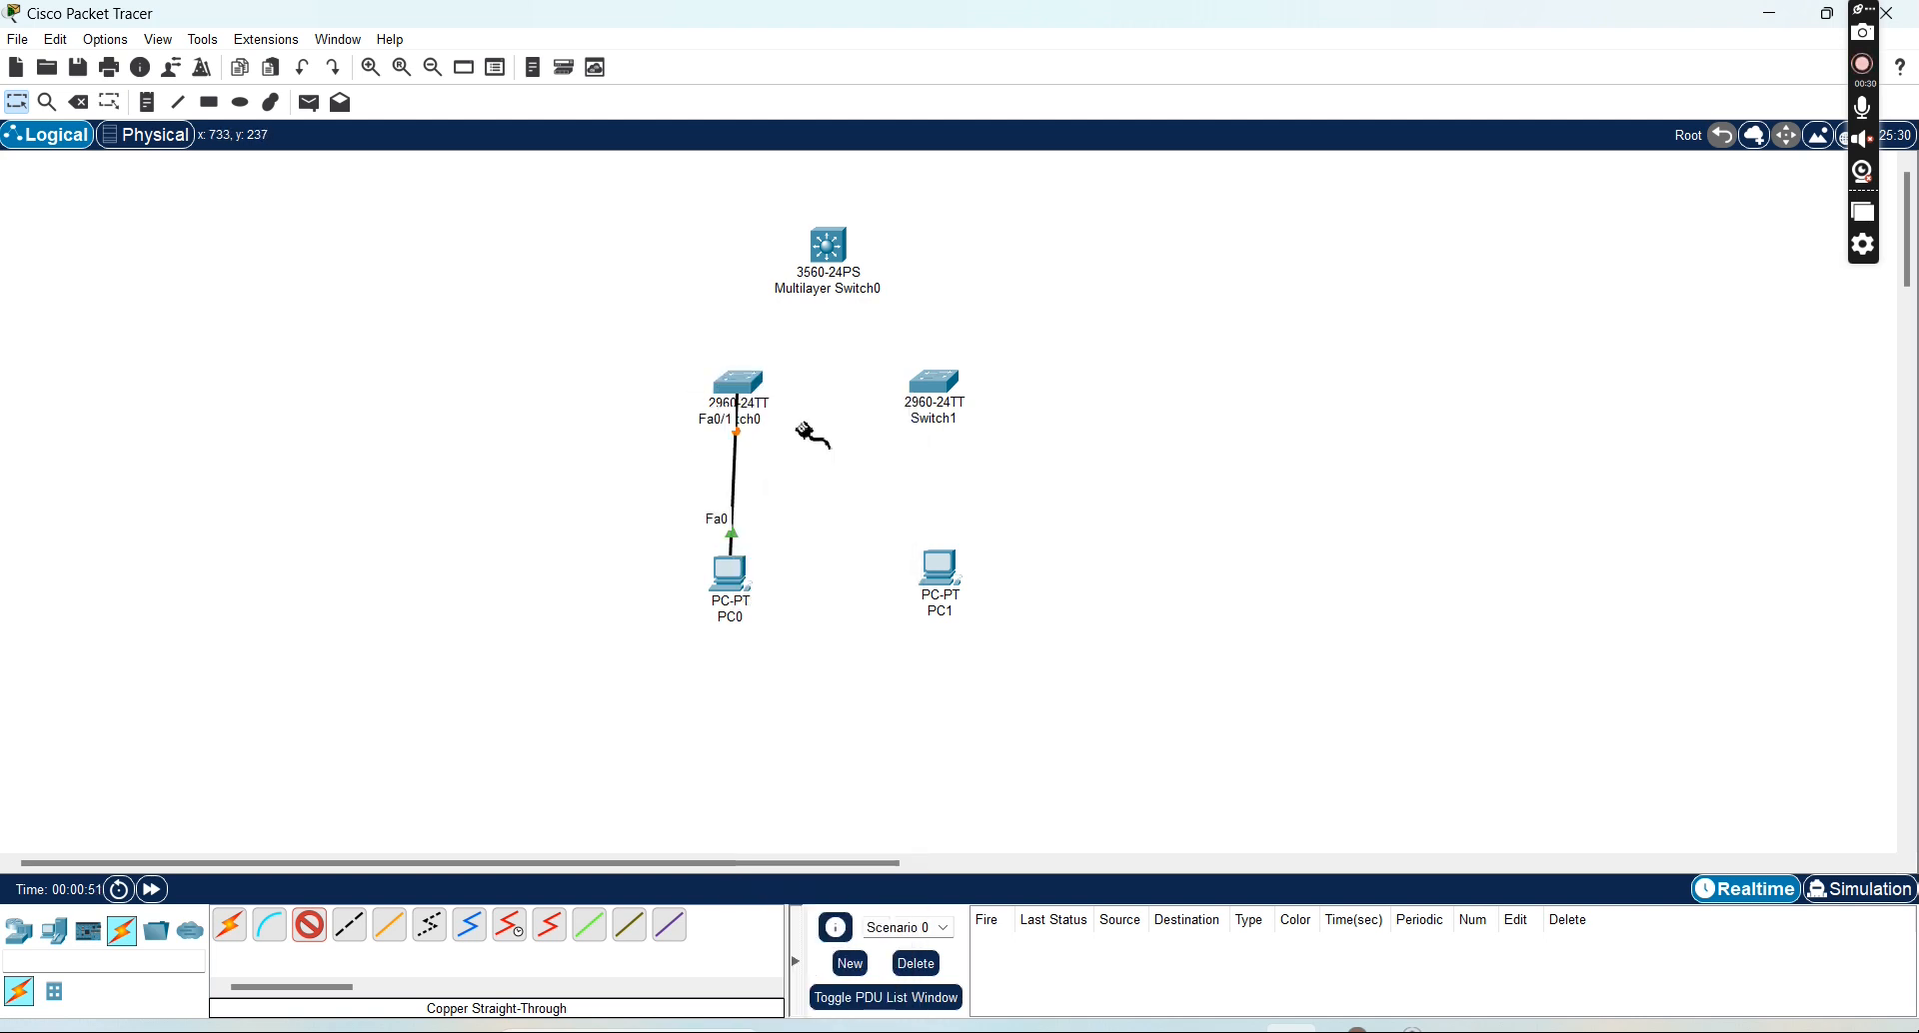
Connect PC1's FastEthernet0 to Switch1's FastEthernet0/1 with a copper straight-through cable
{"action": "left_click", "coordinate": [956, 576]}
{"action": "left_click", "coordinate": [974, 660]}
{"action": "left_click", "coordinate": [934, 382]}
{"action": "left_click", "coordinate": [956, 417]}
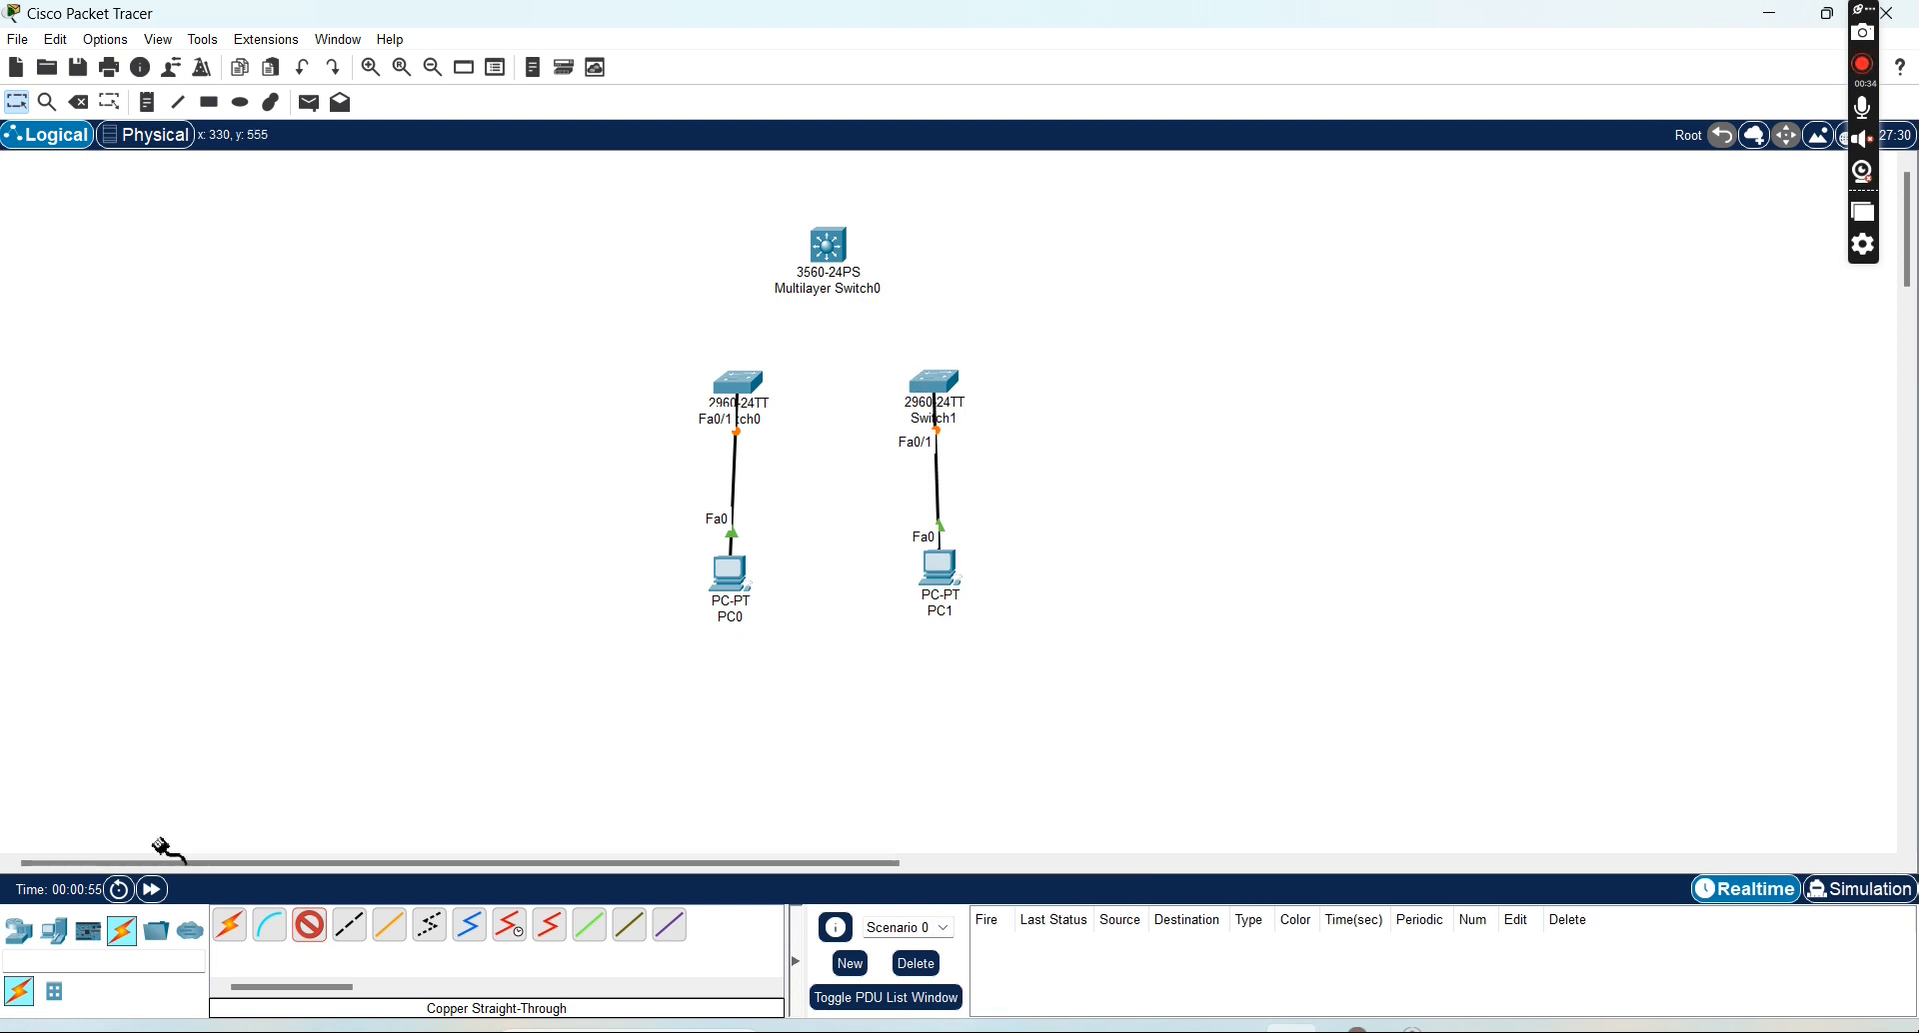
Link Switch0's FastEthernet0/2 to the multilayer switch's FastEthernet0/1 with a copper cross-over cable
{"action": "left_click", "coordinate": [346, 932]}
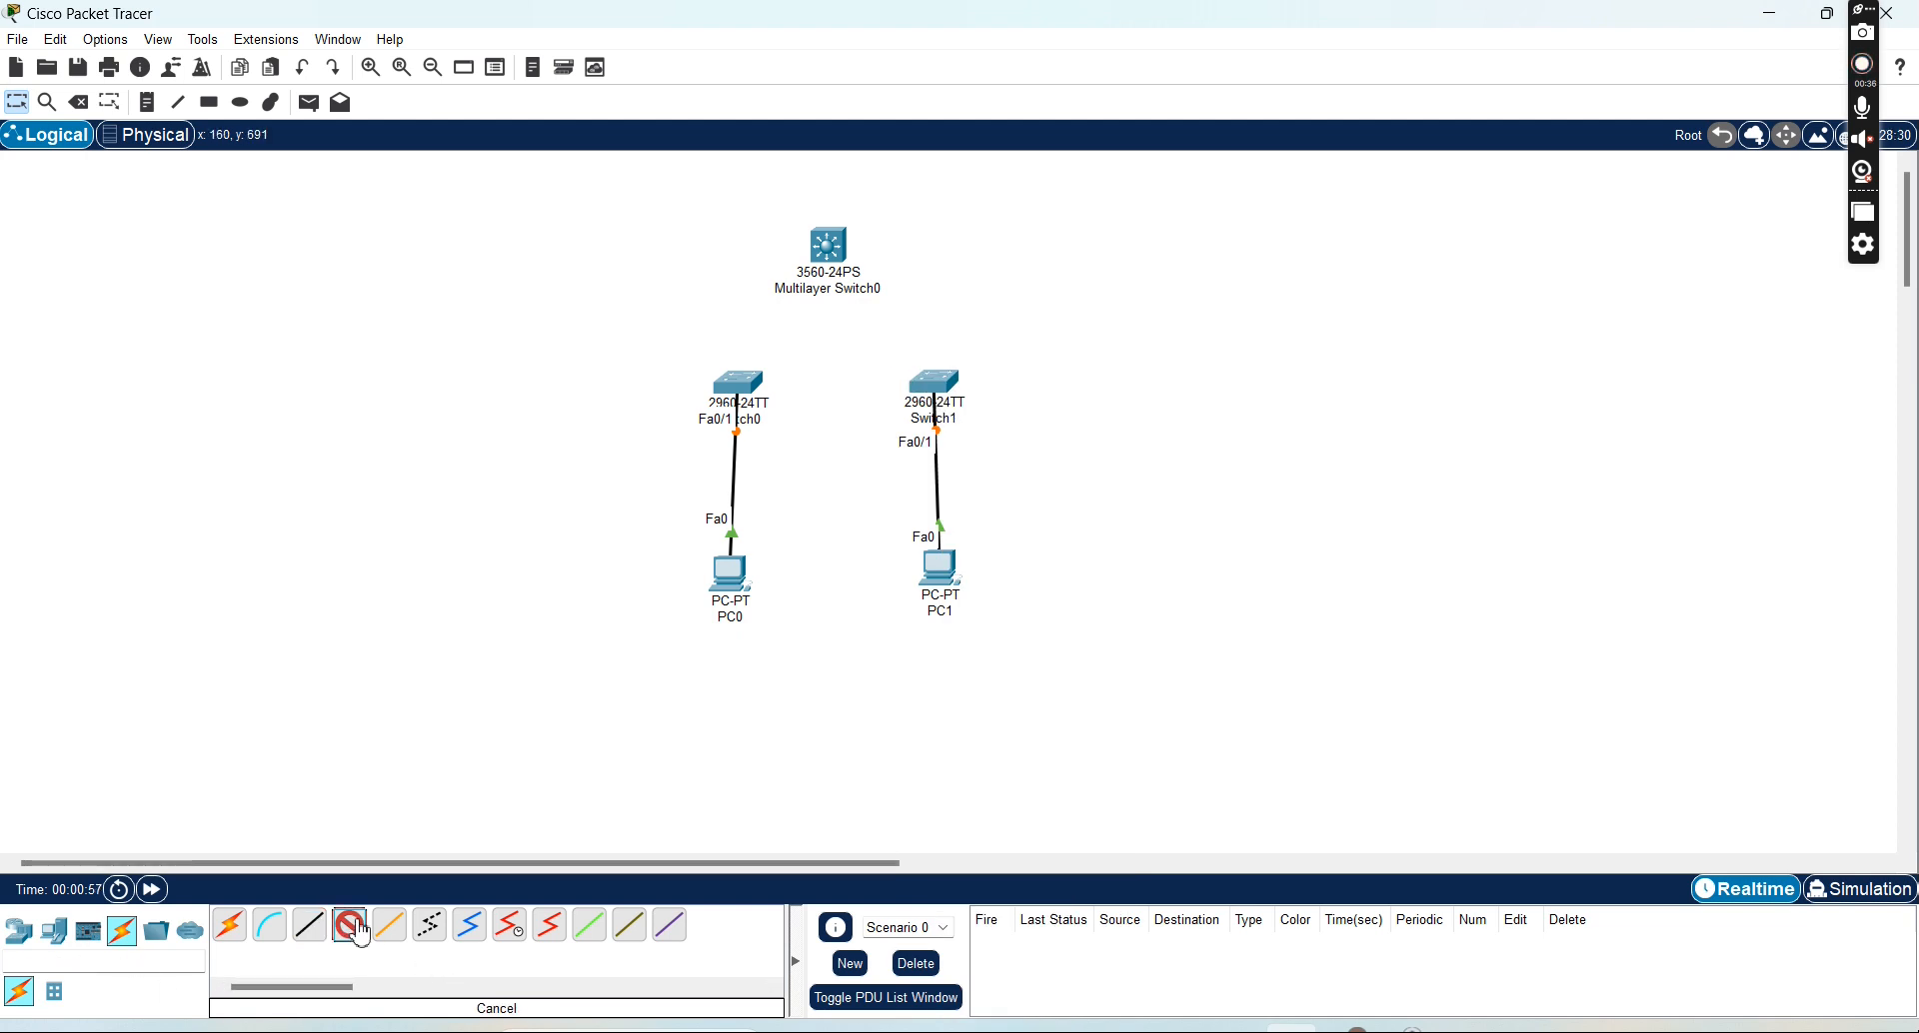
{"action": "left_click", "coordinate": [745, 386]}
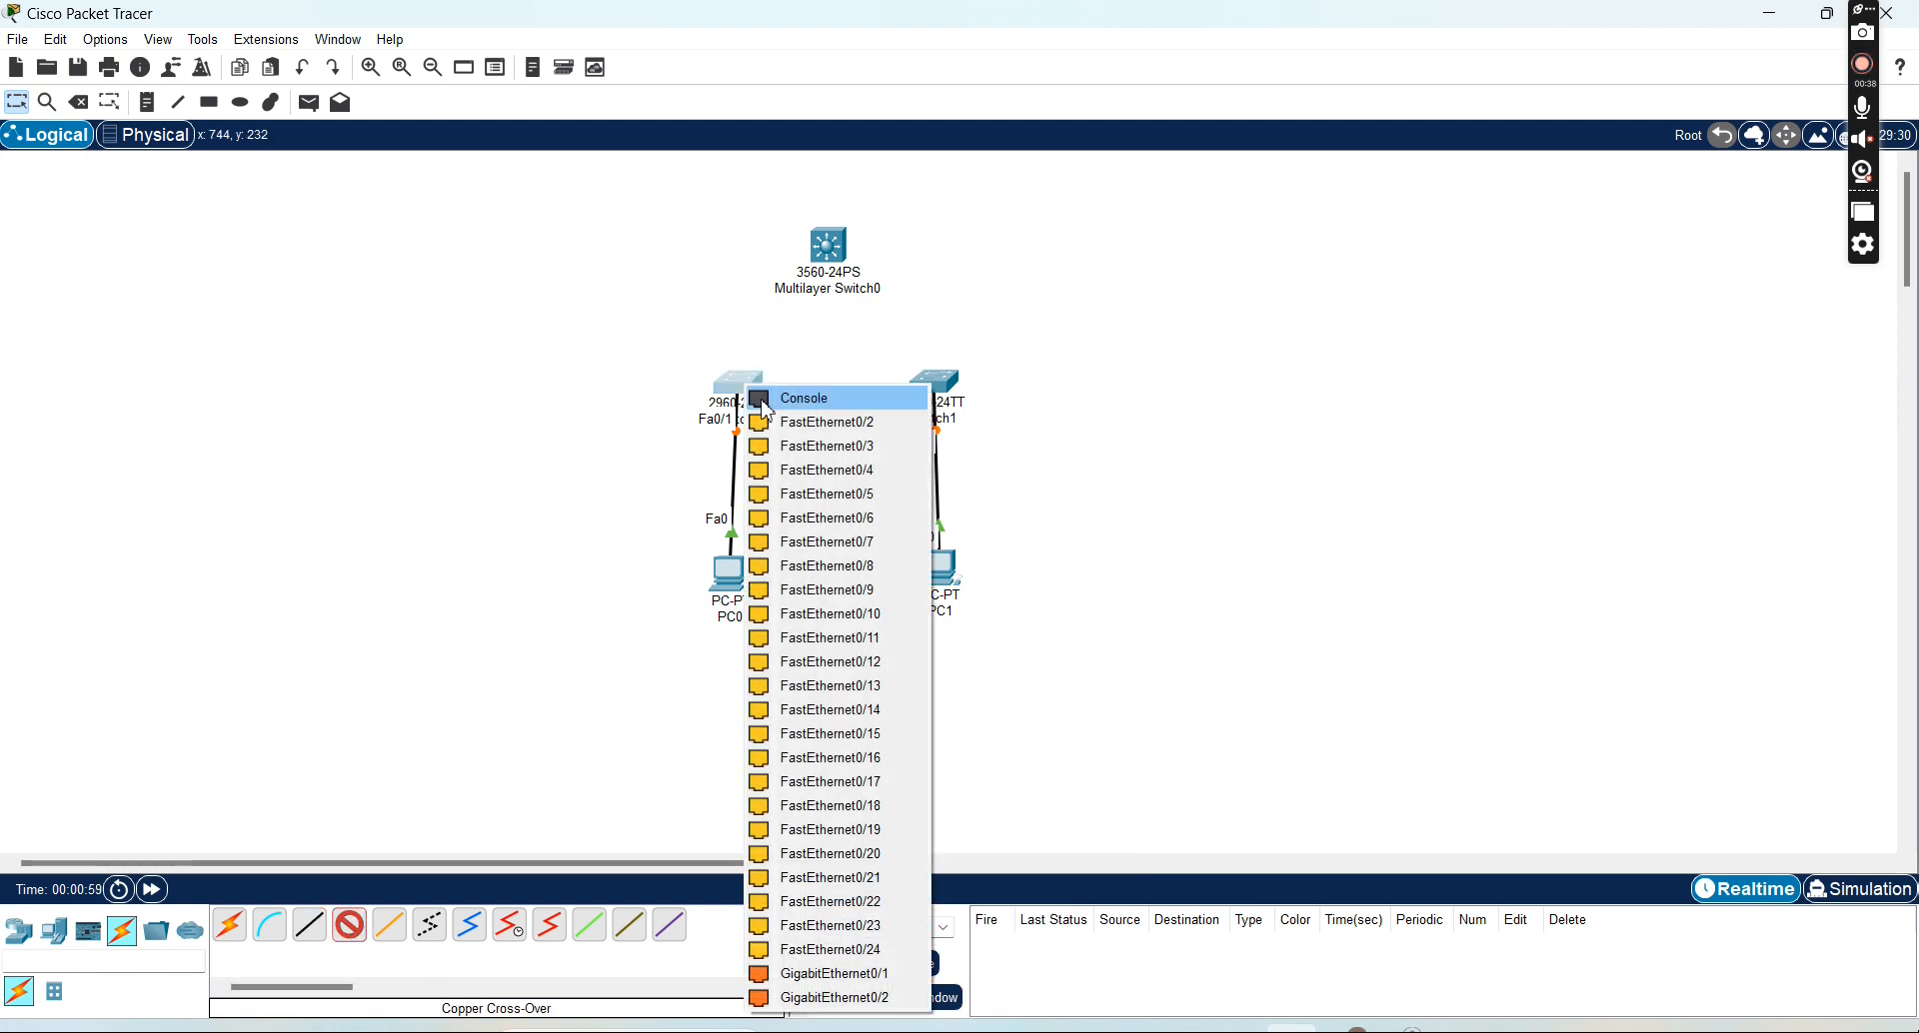
{"action": "left_click", "coordinate": [841, 441]}
{"action": "left_click", "coordinate": [822, 268]}
{"action": "left_click", "coordinate": [917, 290]}
{"action": "left_click", "coordinate": [349, 925]}
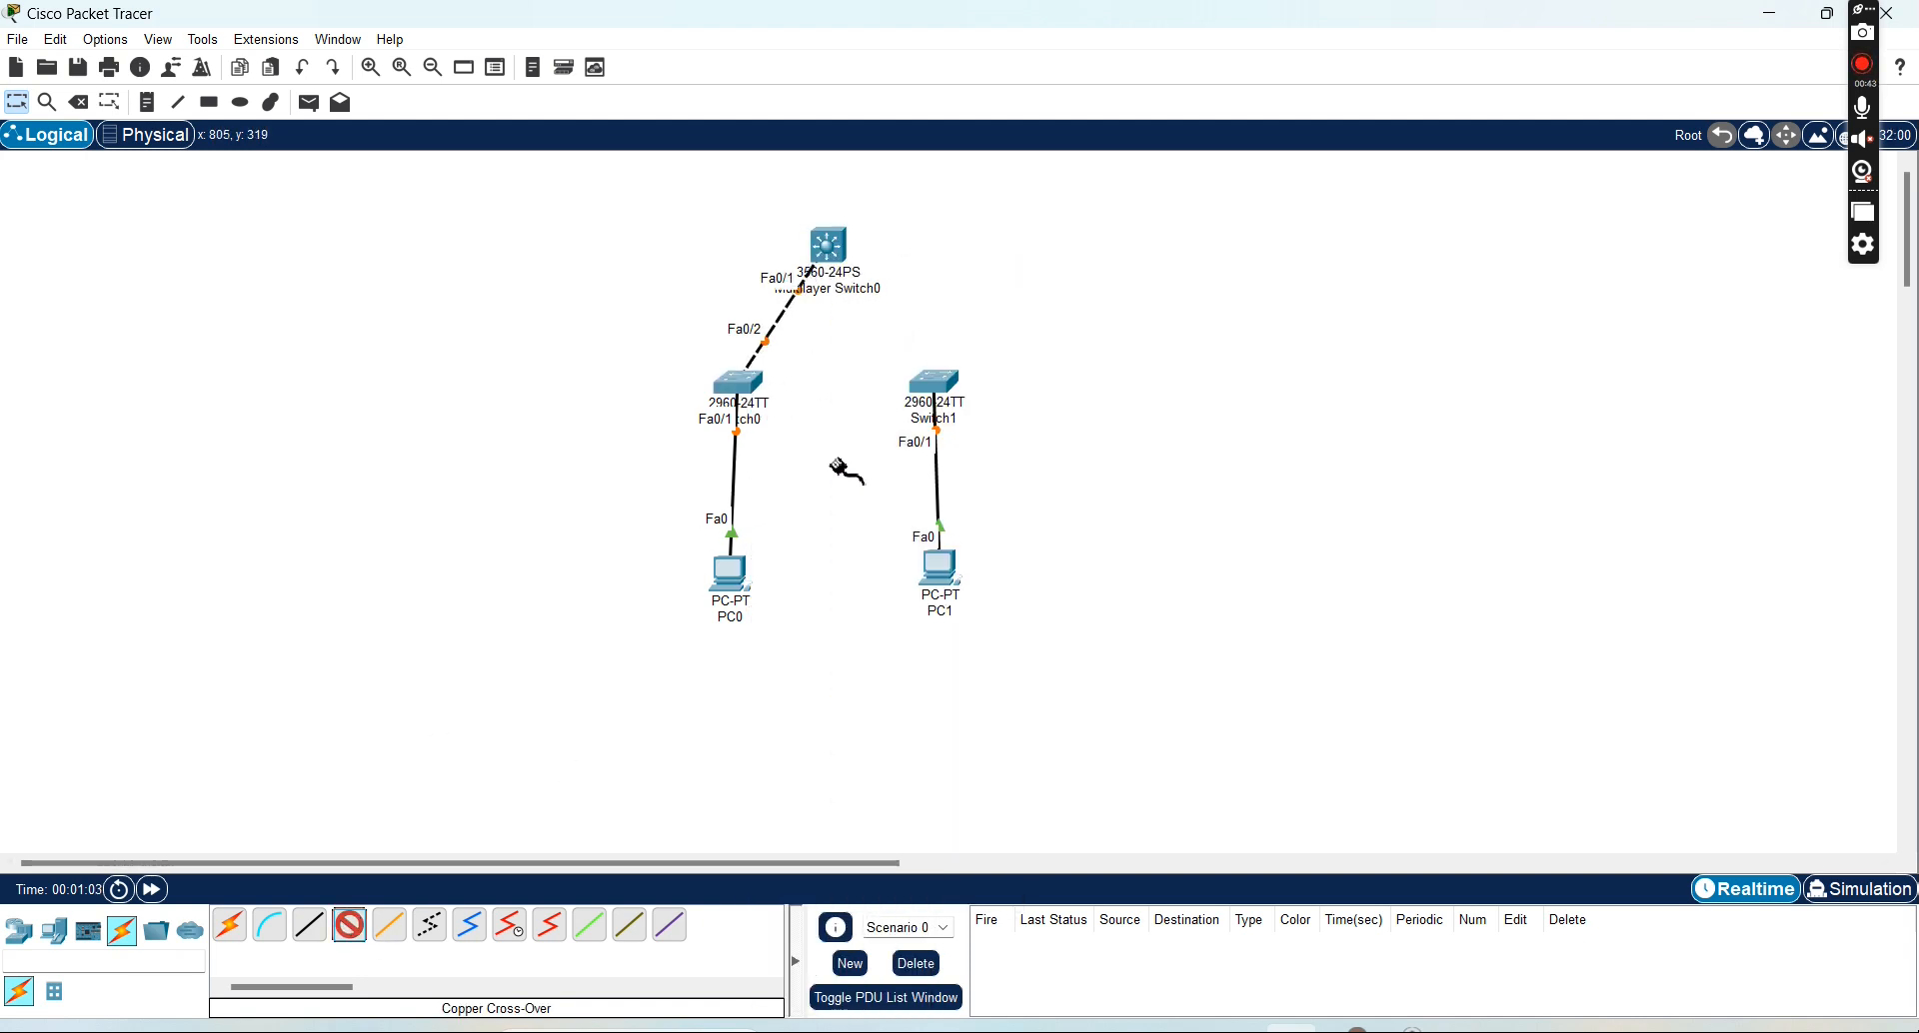
{"action": "left_click", "coordinate": [949, 384]}
{"action": "left_click", "coordinate": [964, 405]}
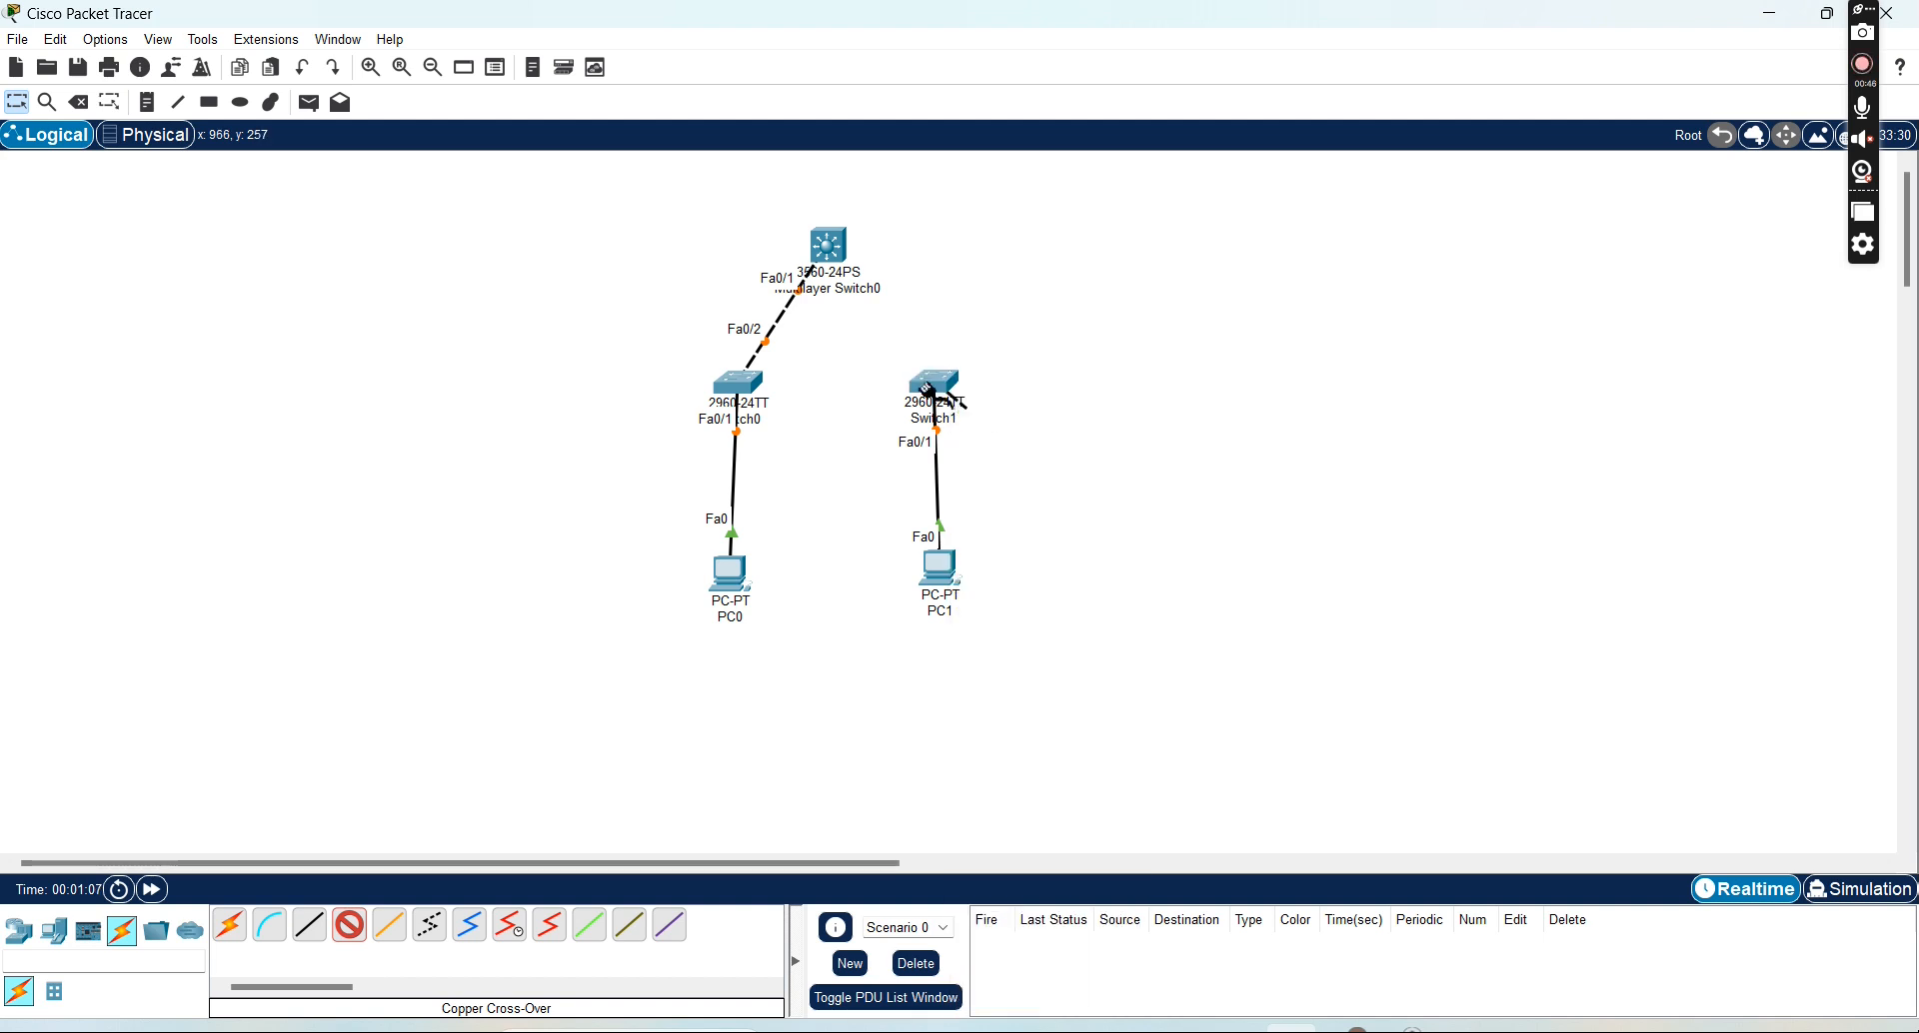
{"action": "left_click", "coordinate": [945, 385]}
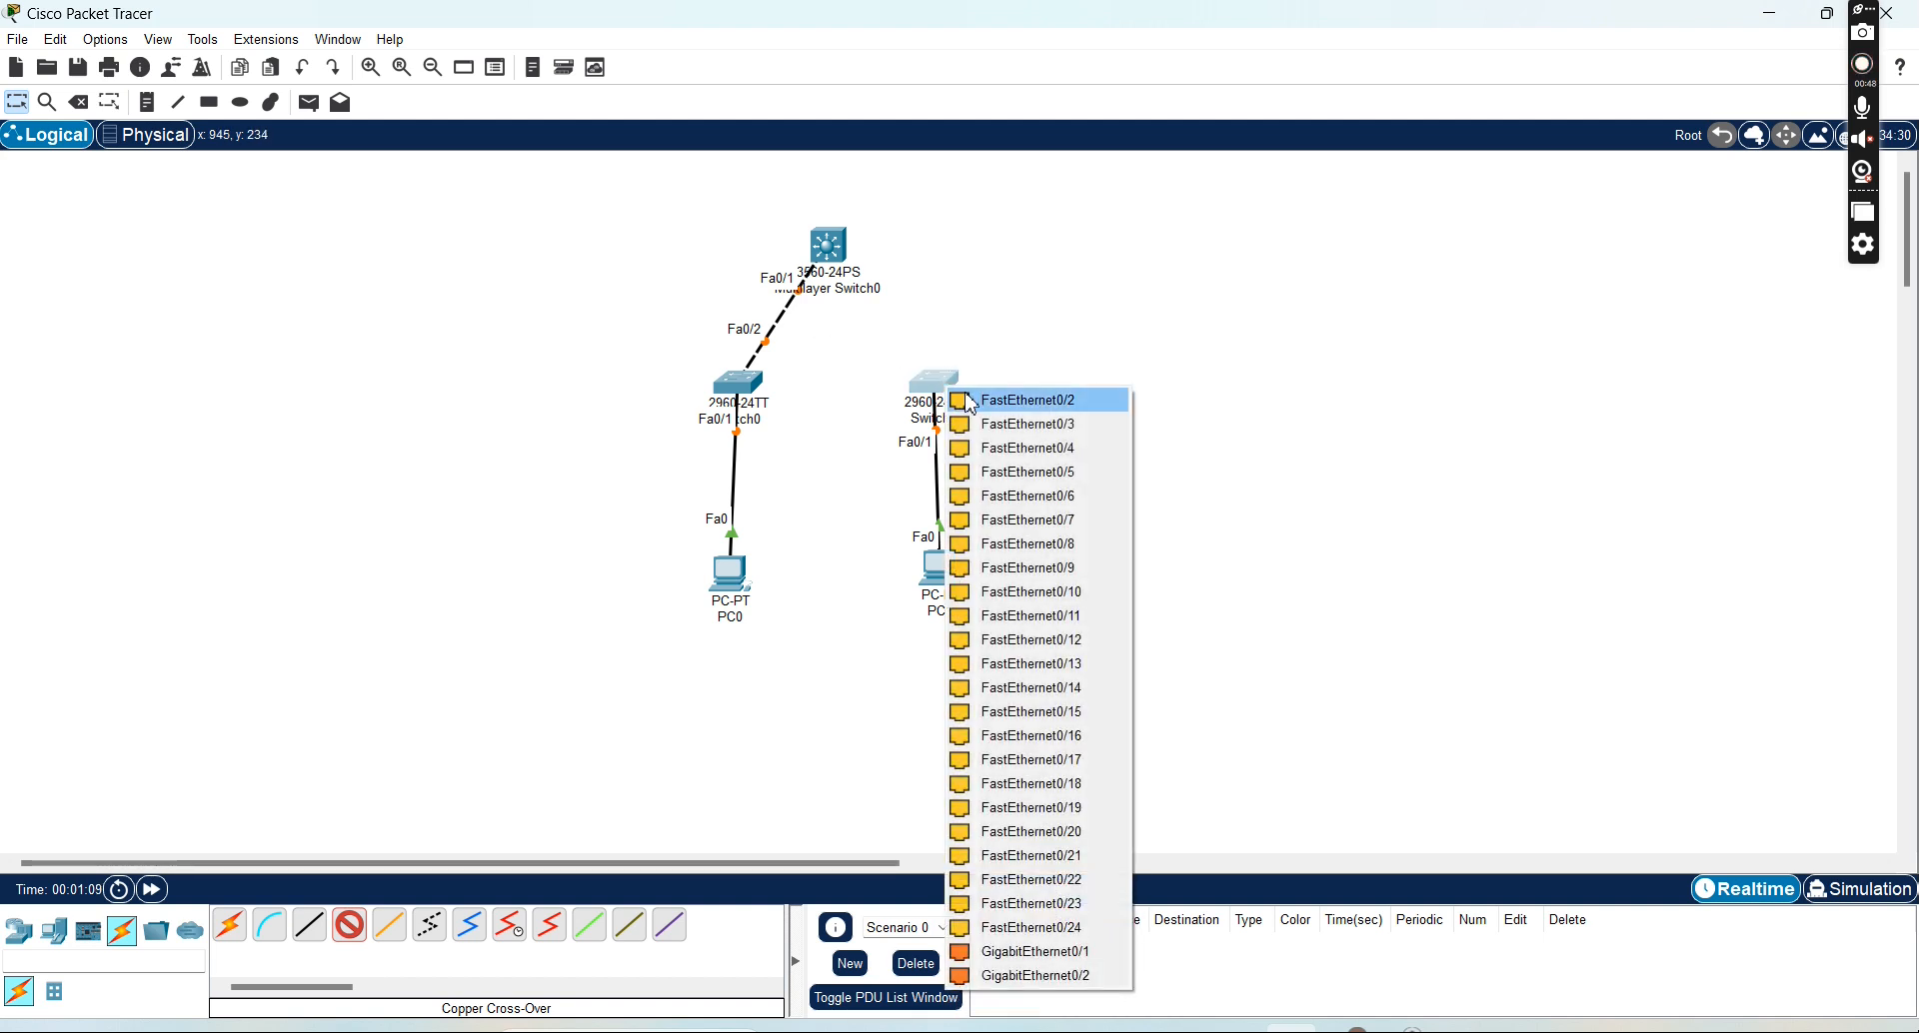
{"action": "left_click", "coordinate": [926, 387]}
{"action": "left_click", "coordinate": [928, 389]}
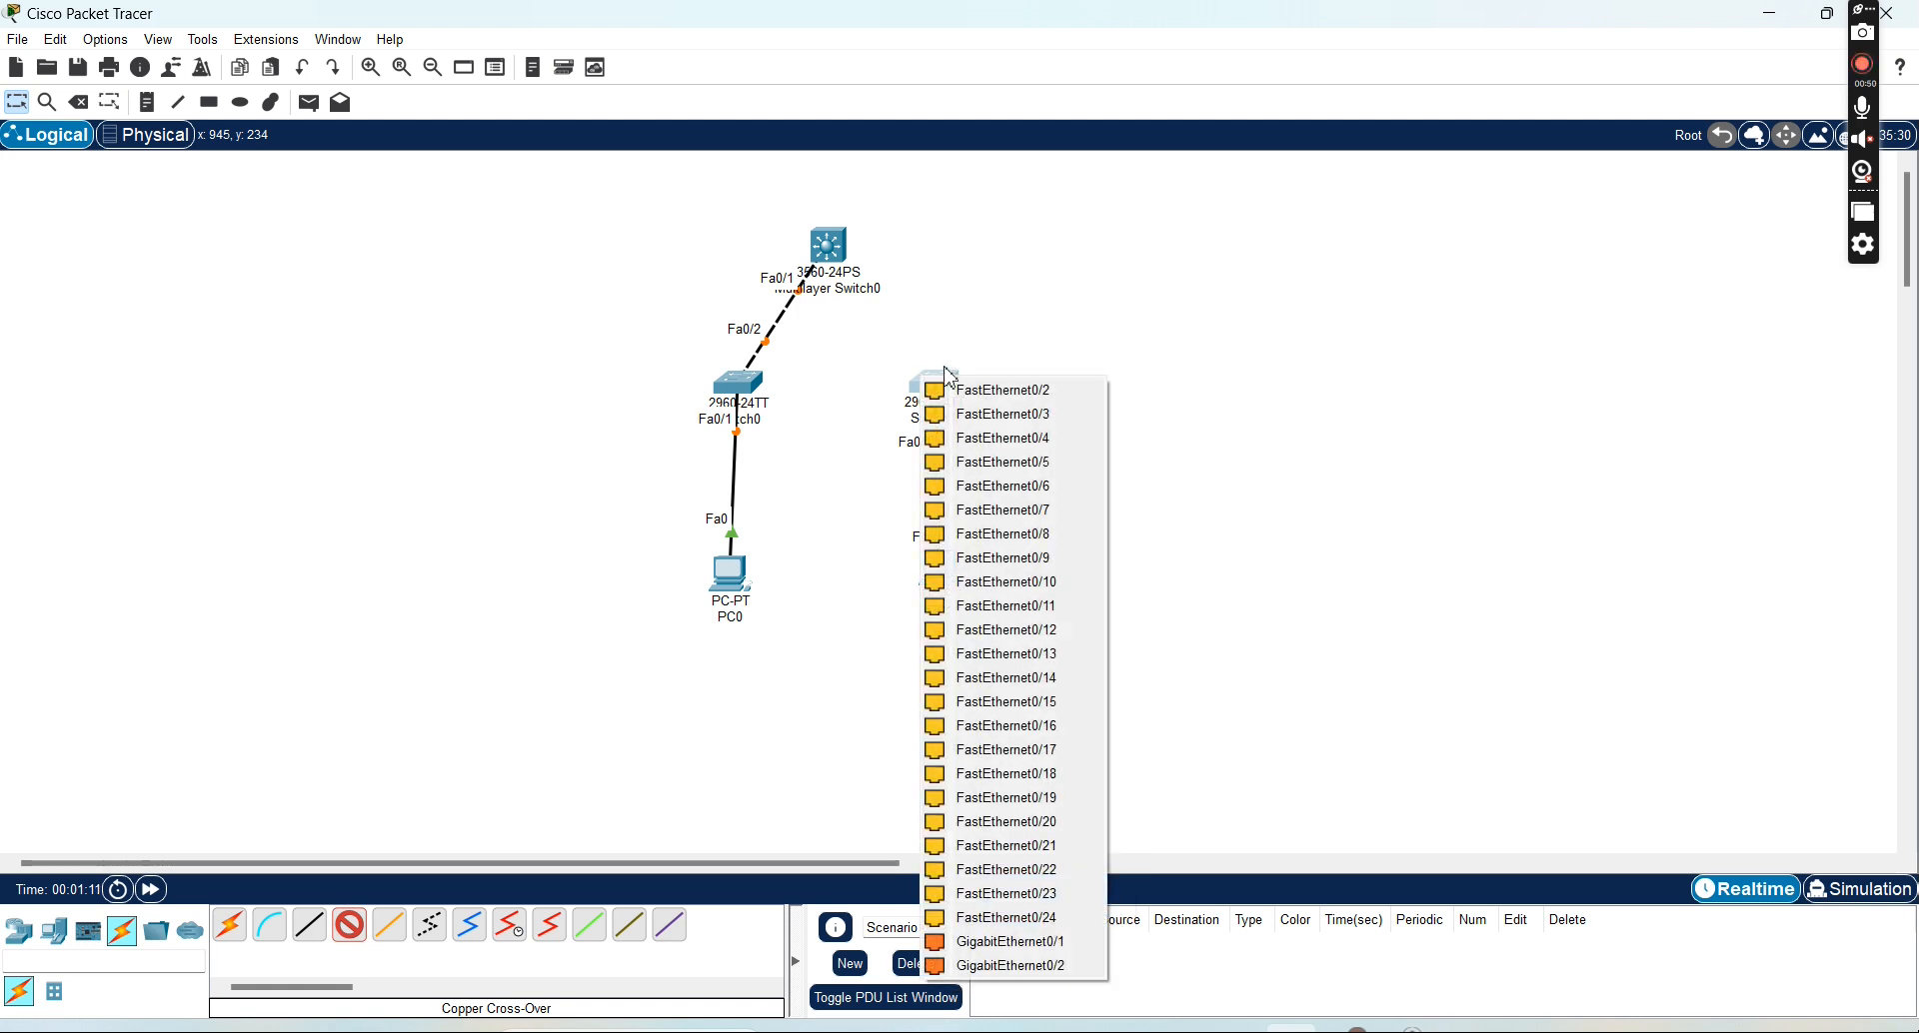
{"action": "left_click", "coordinate": [992, 338]}
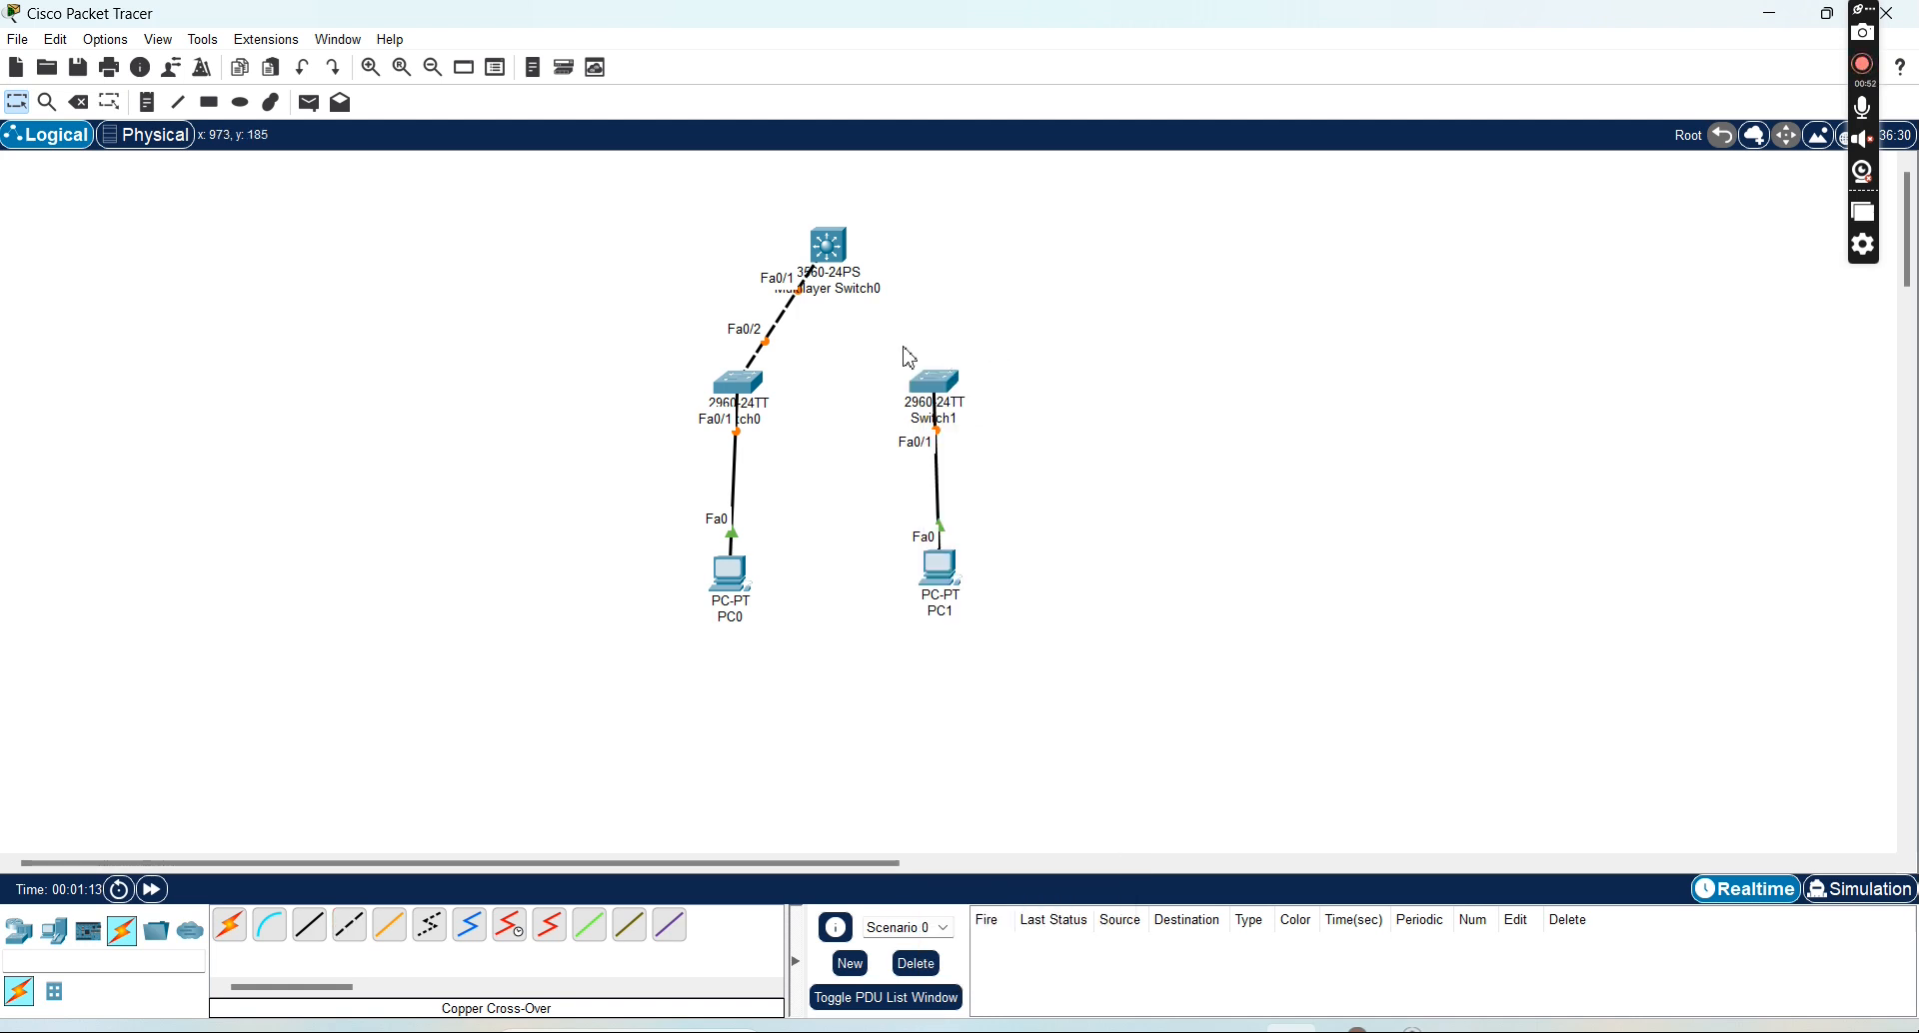
Link Switch1's FastEthernet0/2 to the multilayer switch's FastEthernet0/2 with a copper cross-over cable
{"action": "left_click", "coordinate": [350, 927]}
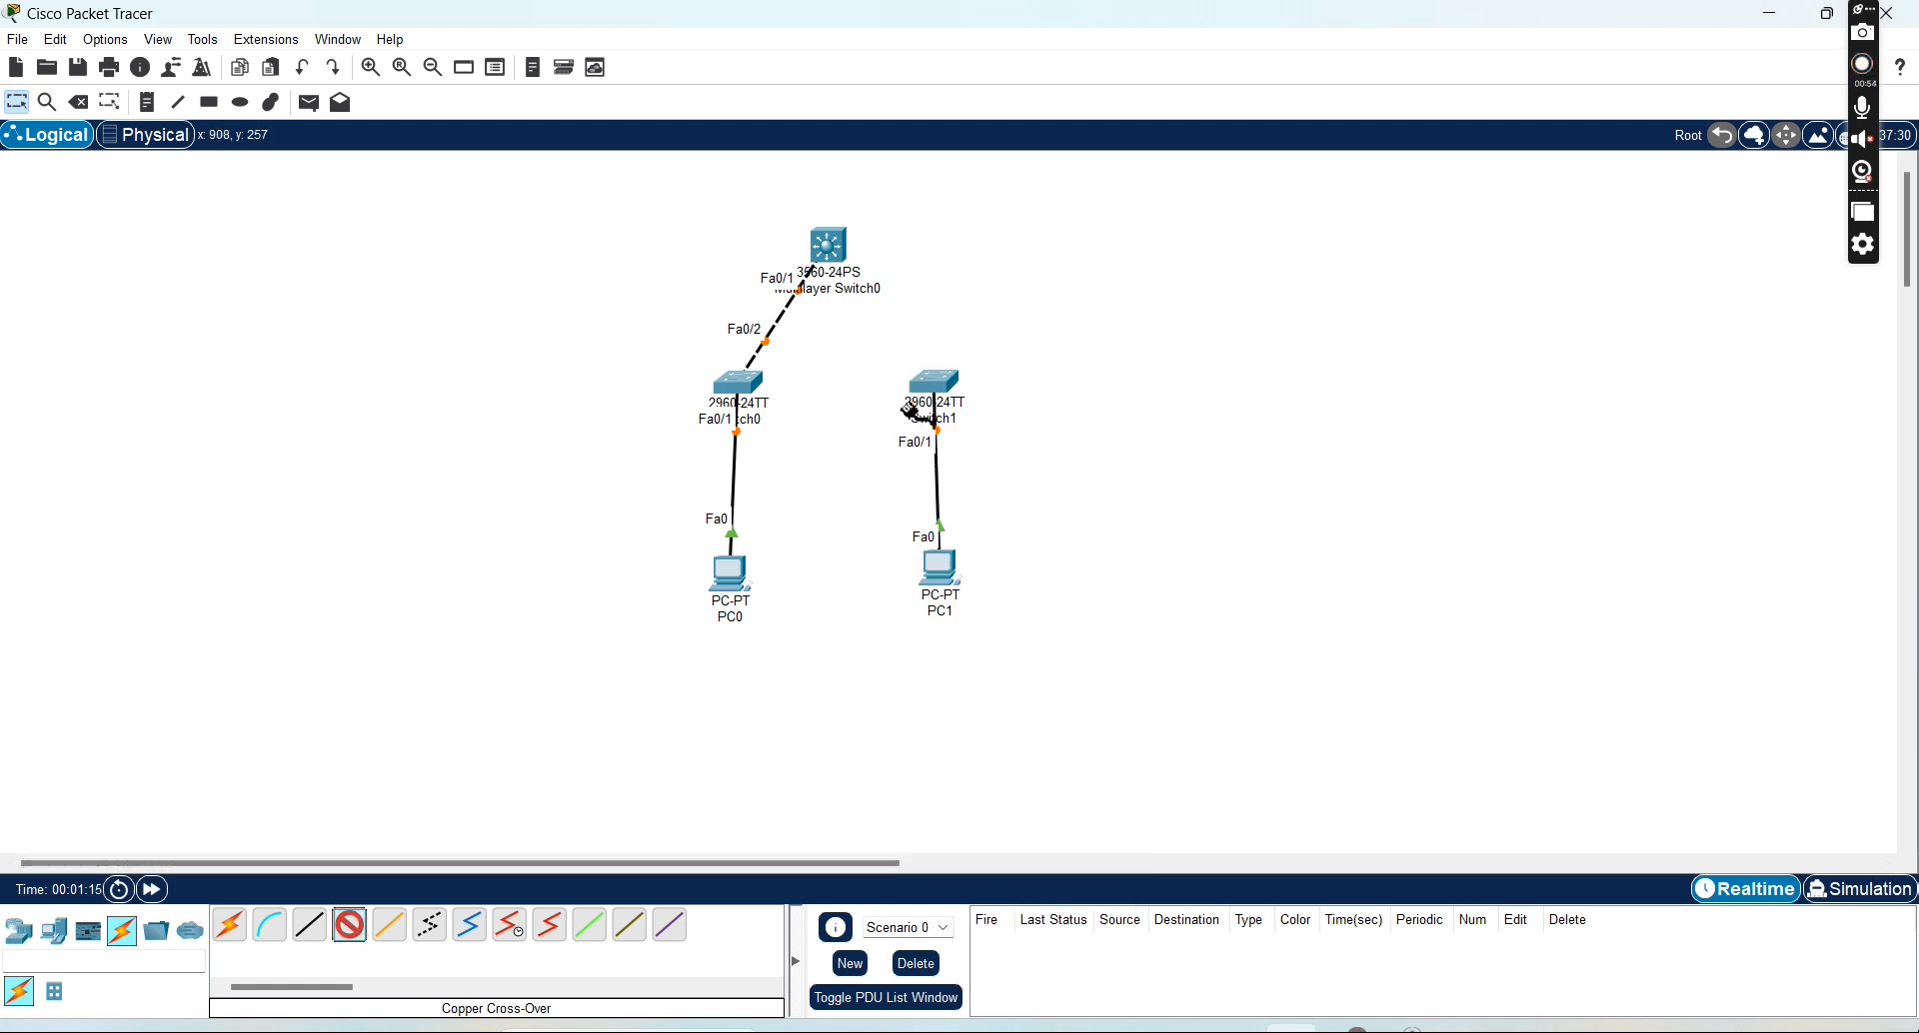
{"action": "left_click", "coordinate": [954, 383]}
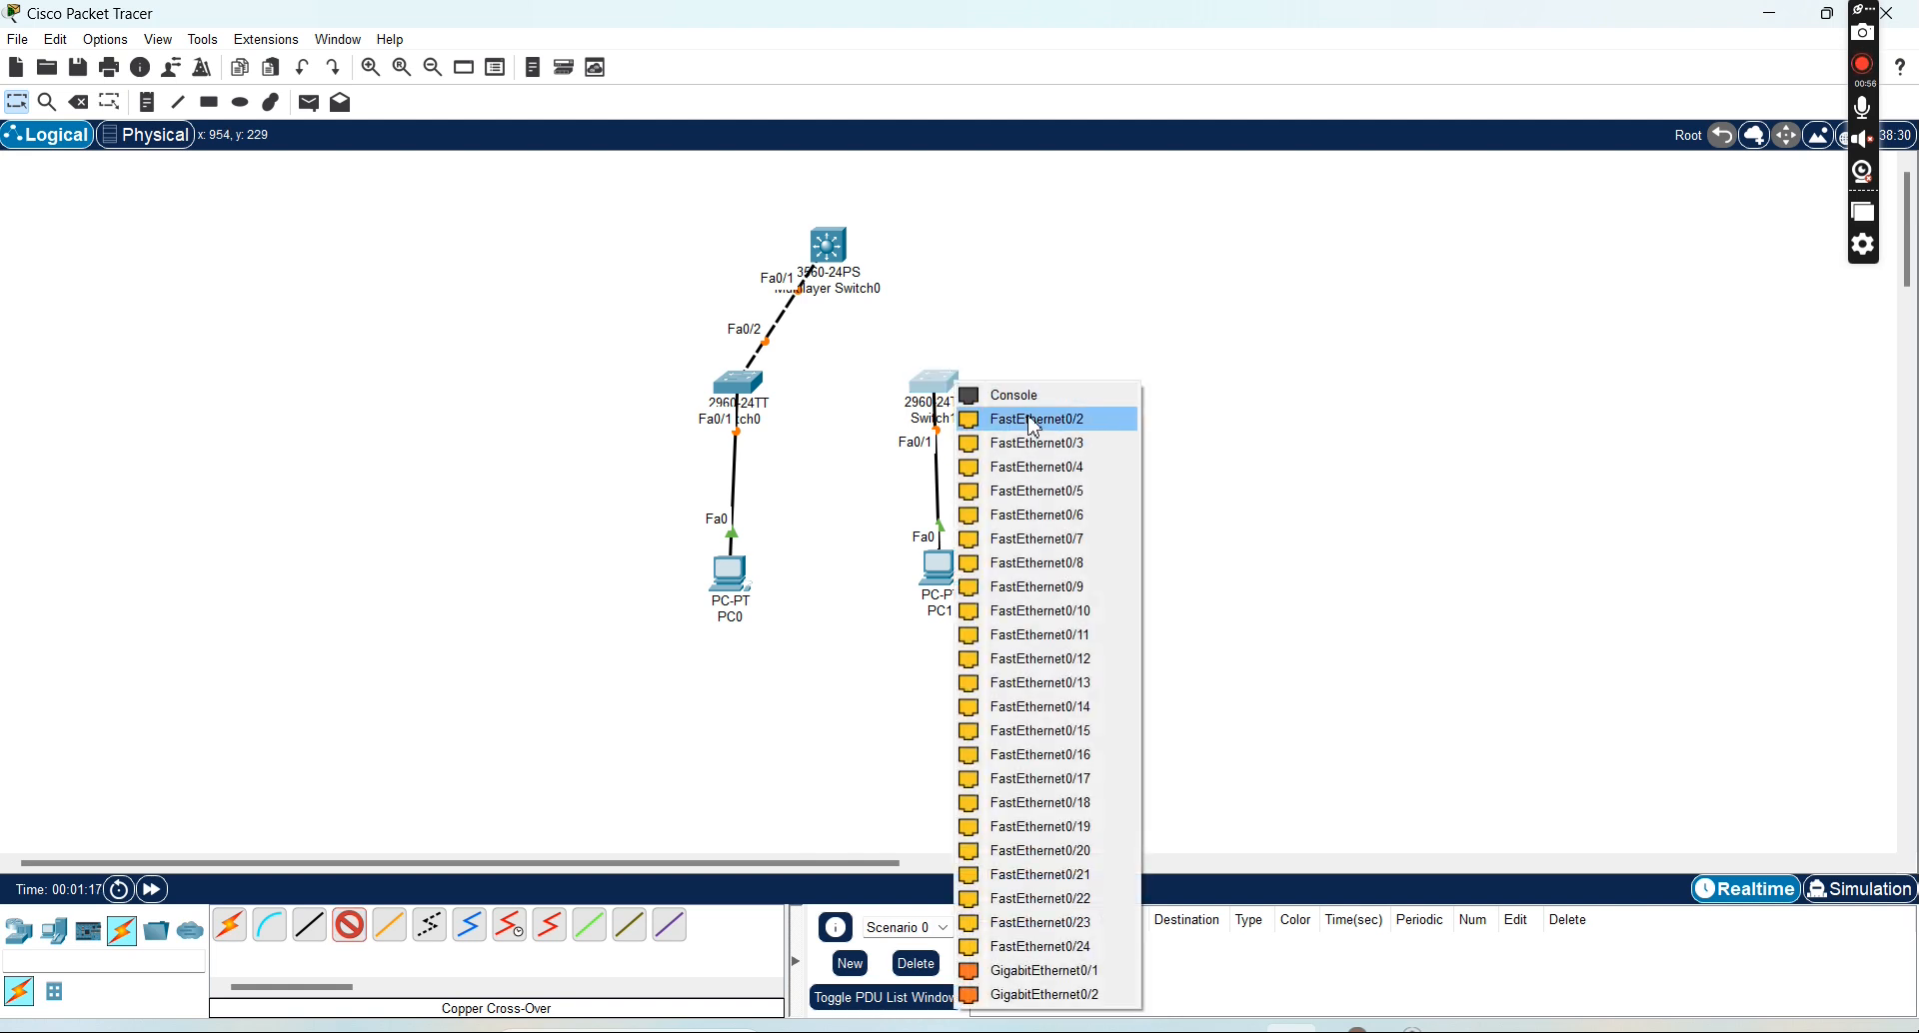
{"action": "left_click", "coordinate": [1062, 419]}
{"action": "left_click", "coordinate": [837, 250]}
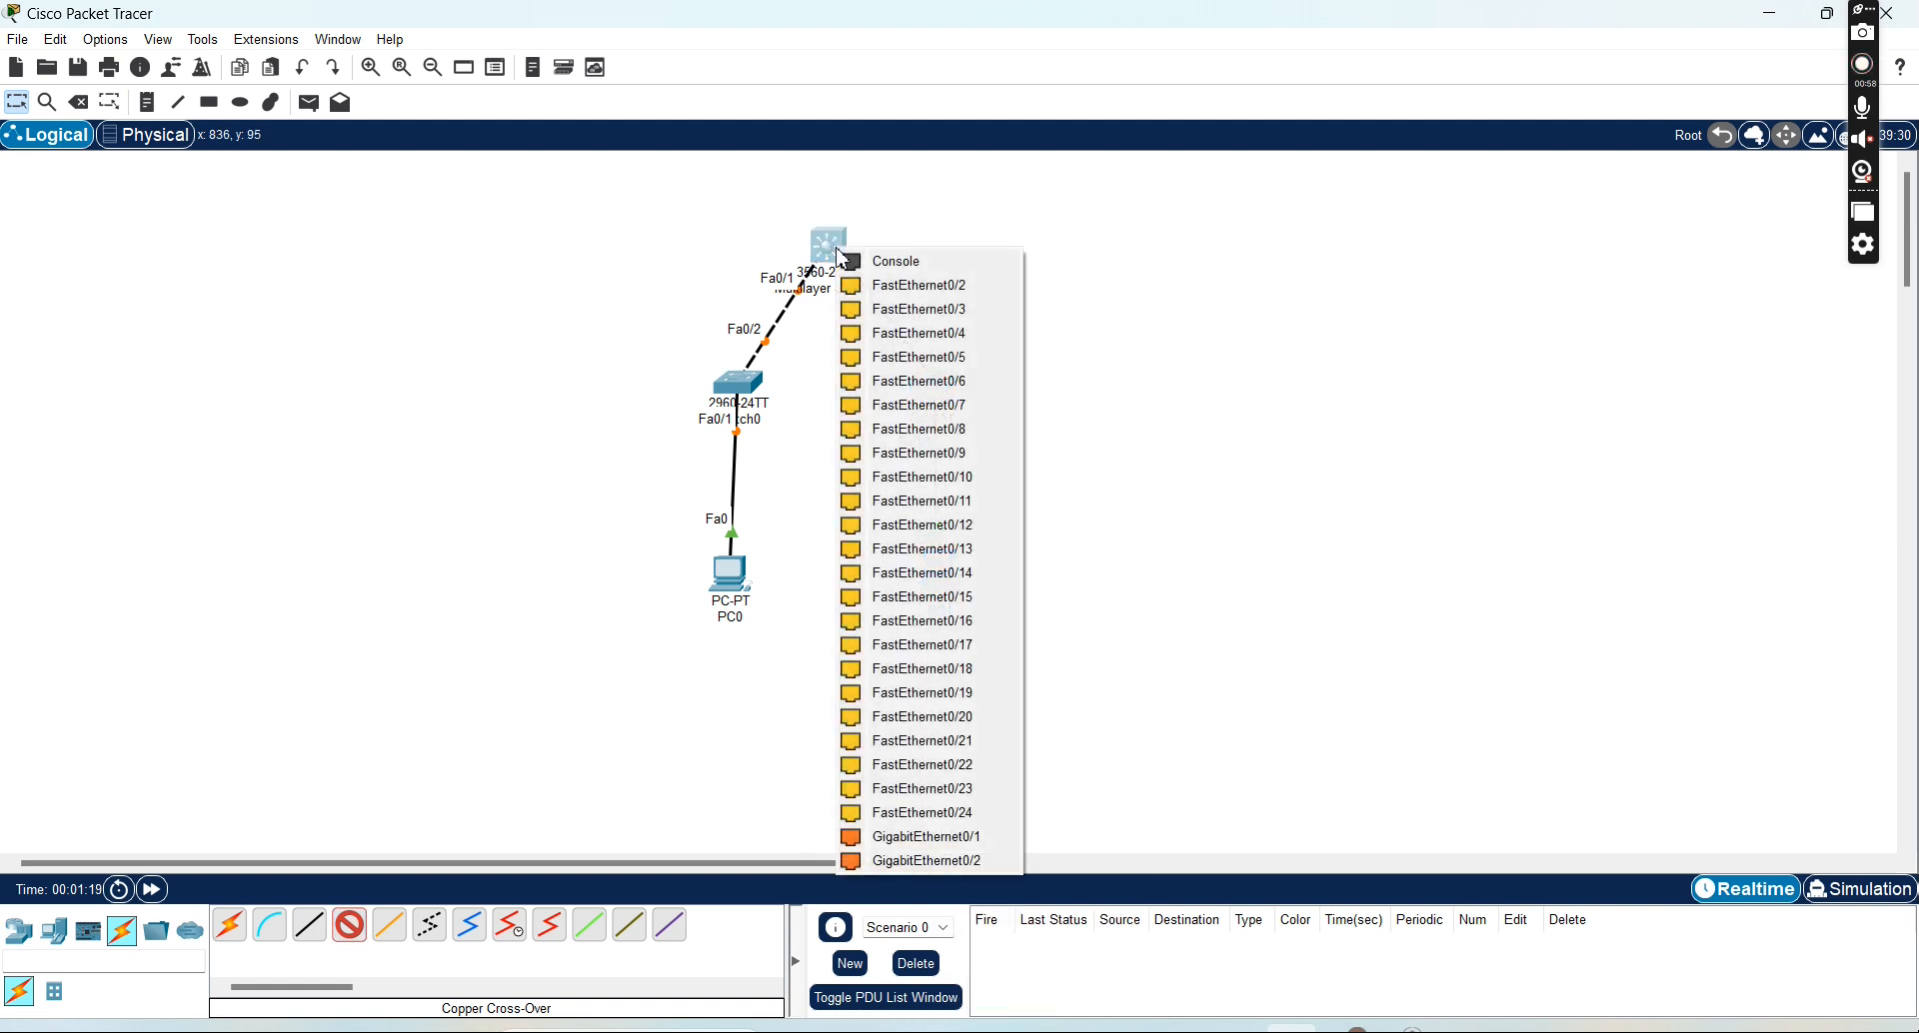
{"action": "left_click", "coordinate": [929, 300]}
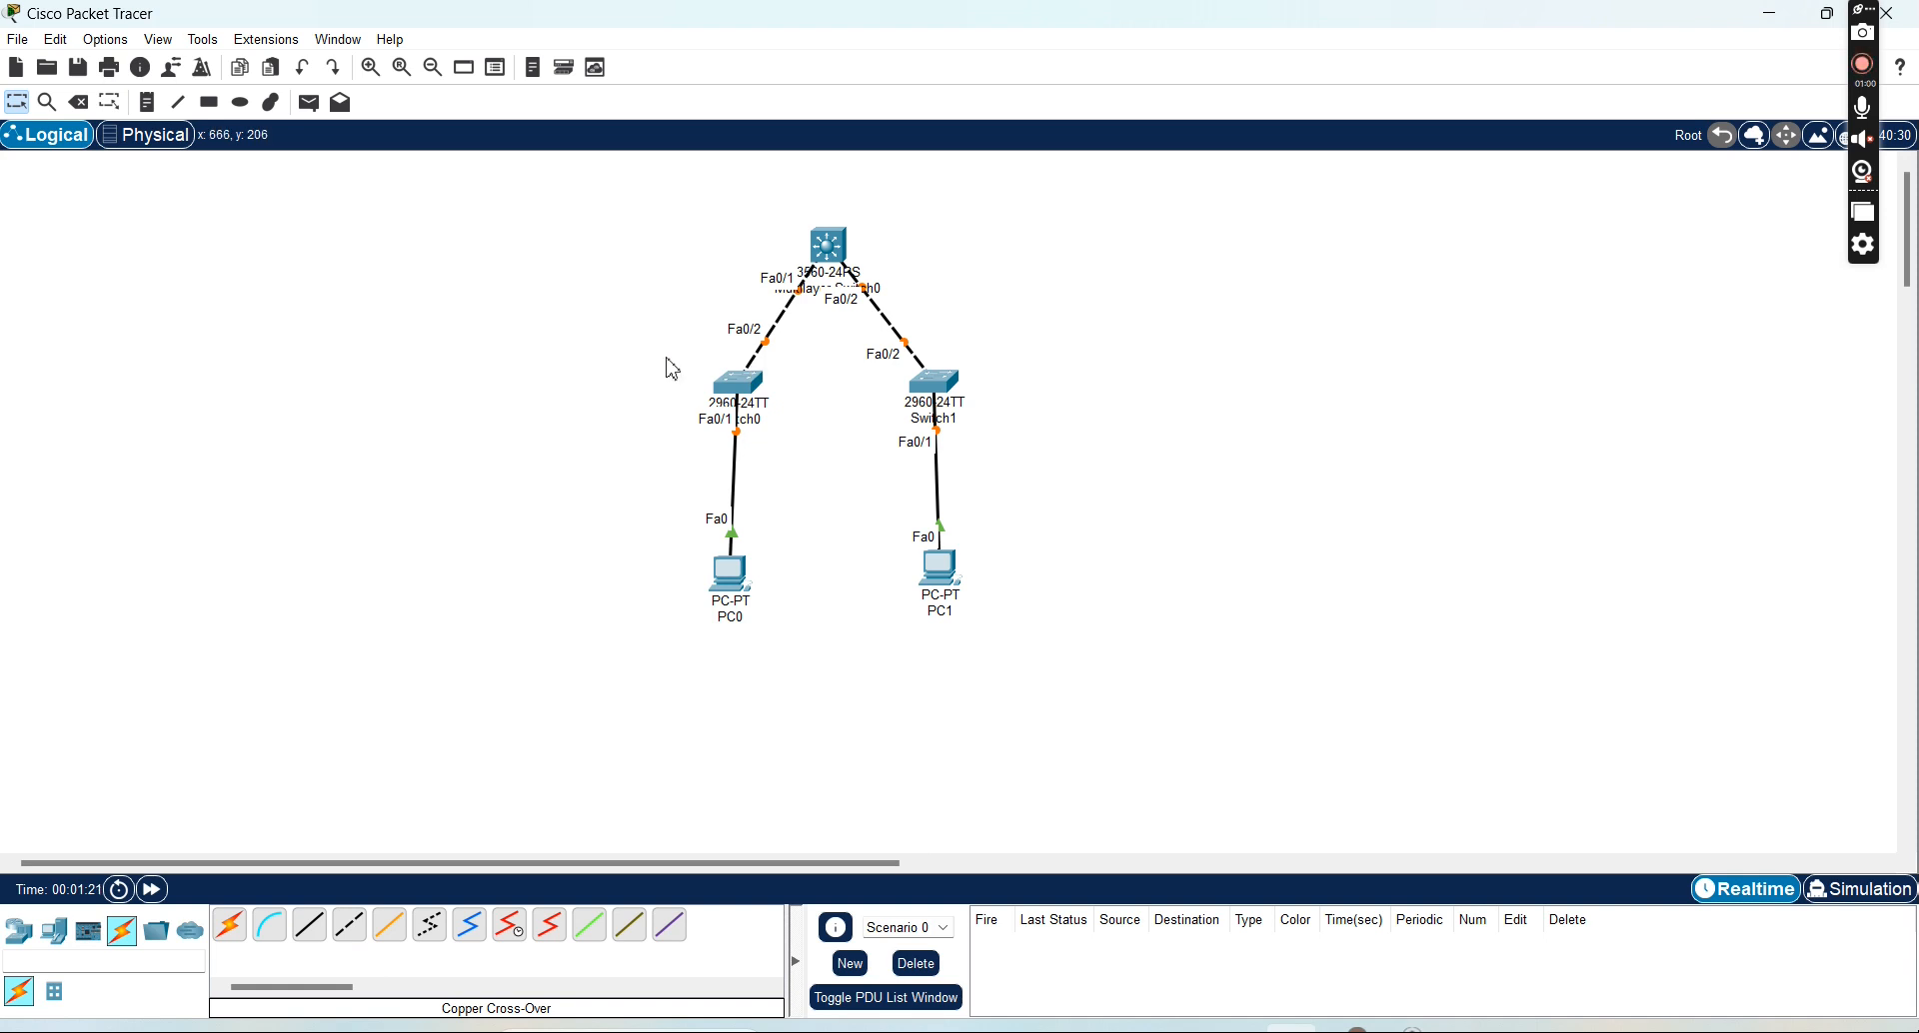
Enter global configuration mode in Switch0's command line and create VLAN 10
{"action": "left_click", "coordinate": [744, 384]}
{"action": "left_click", "coordinate": [777, 209]}
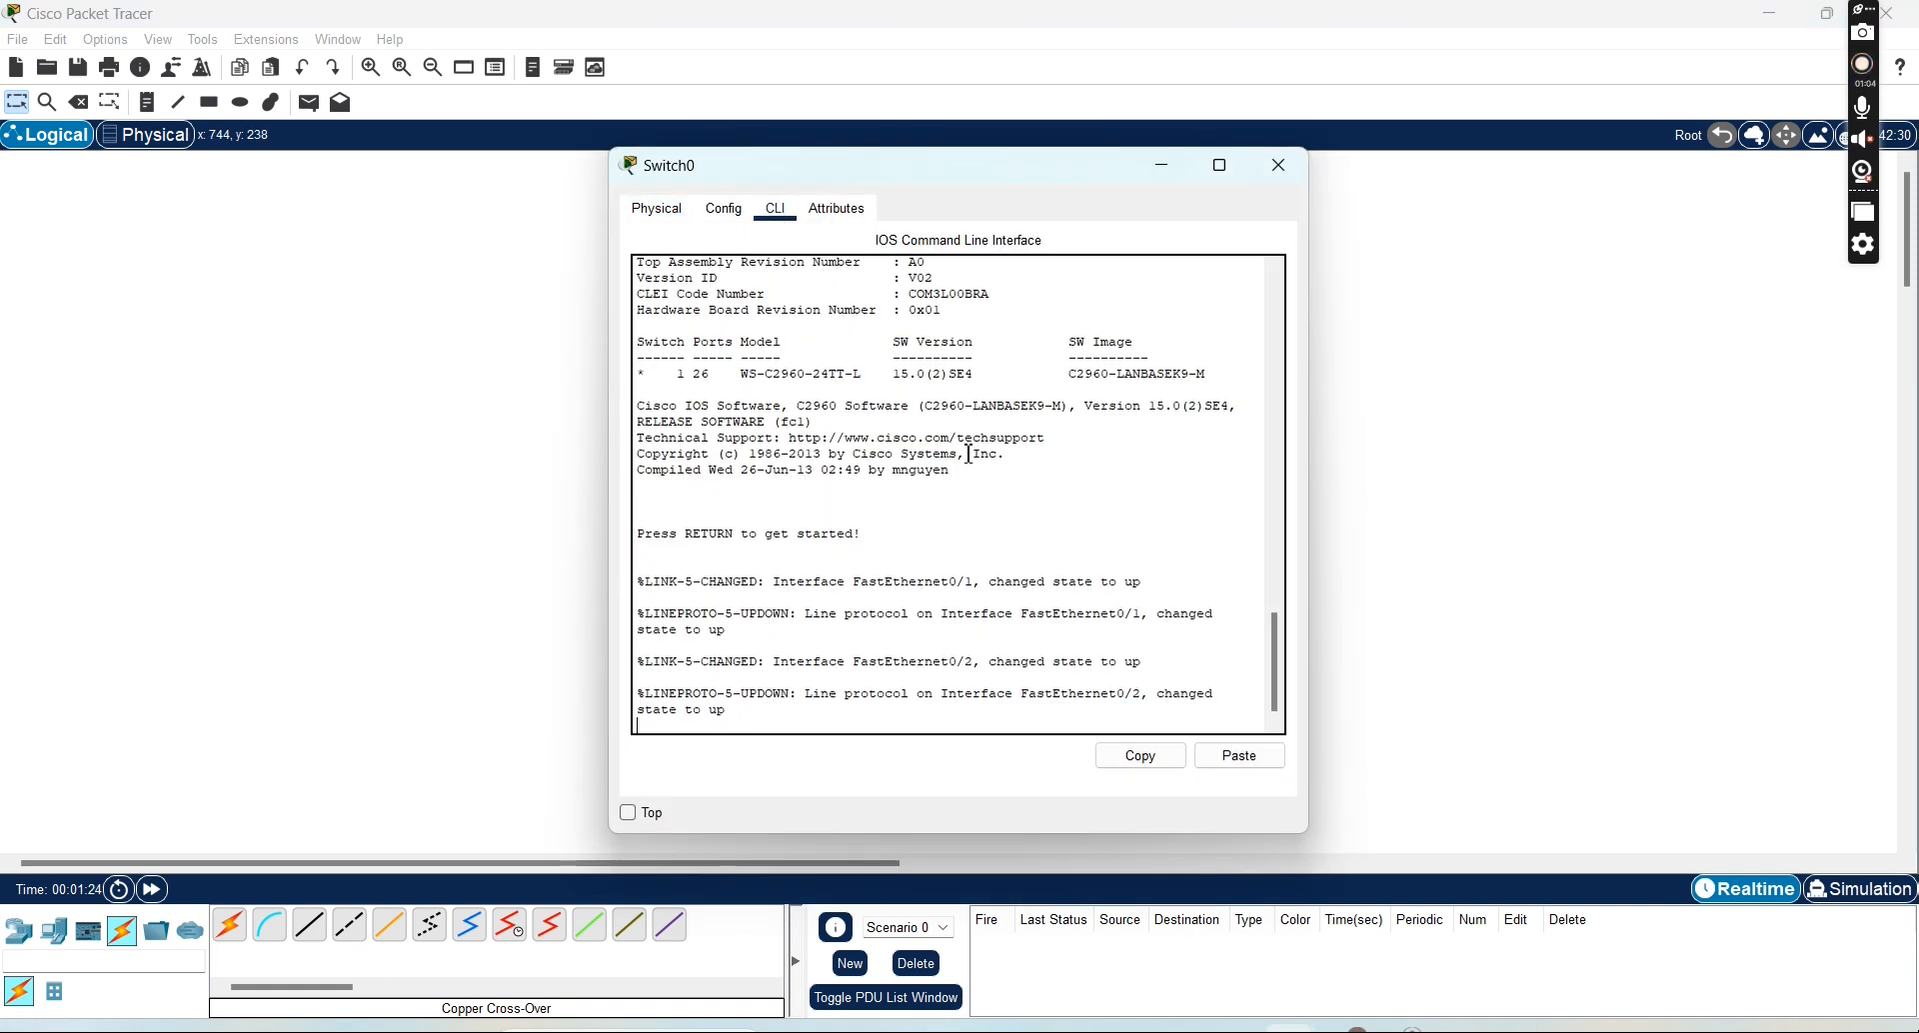
{"action": "key", "text": "Return"}
{"action": "type", "text": "enable"}
{"action": "key", "text": "Return"}
{"action": "type", "text": "conf"}
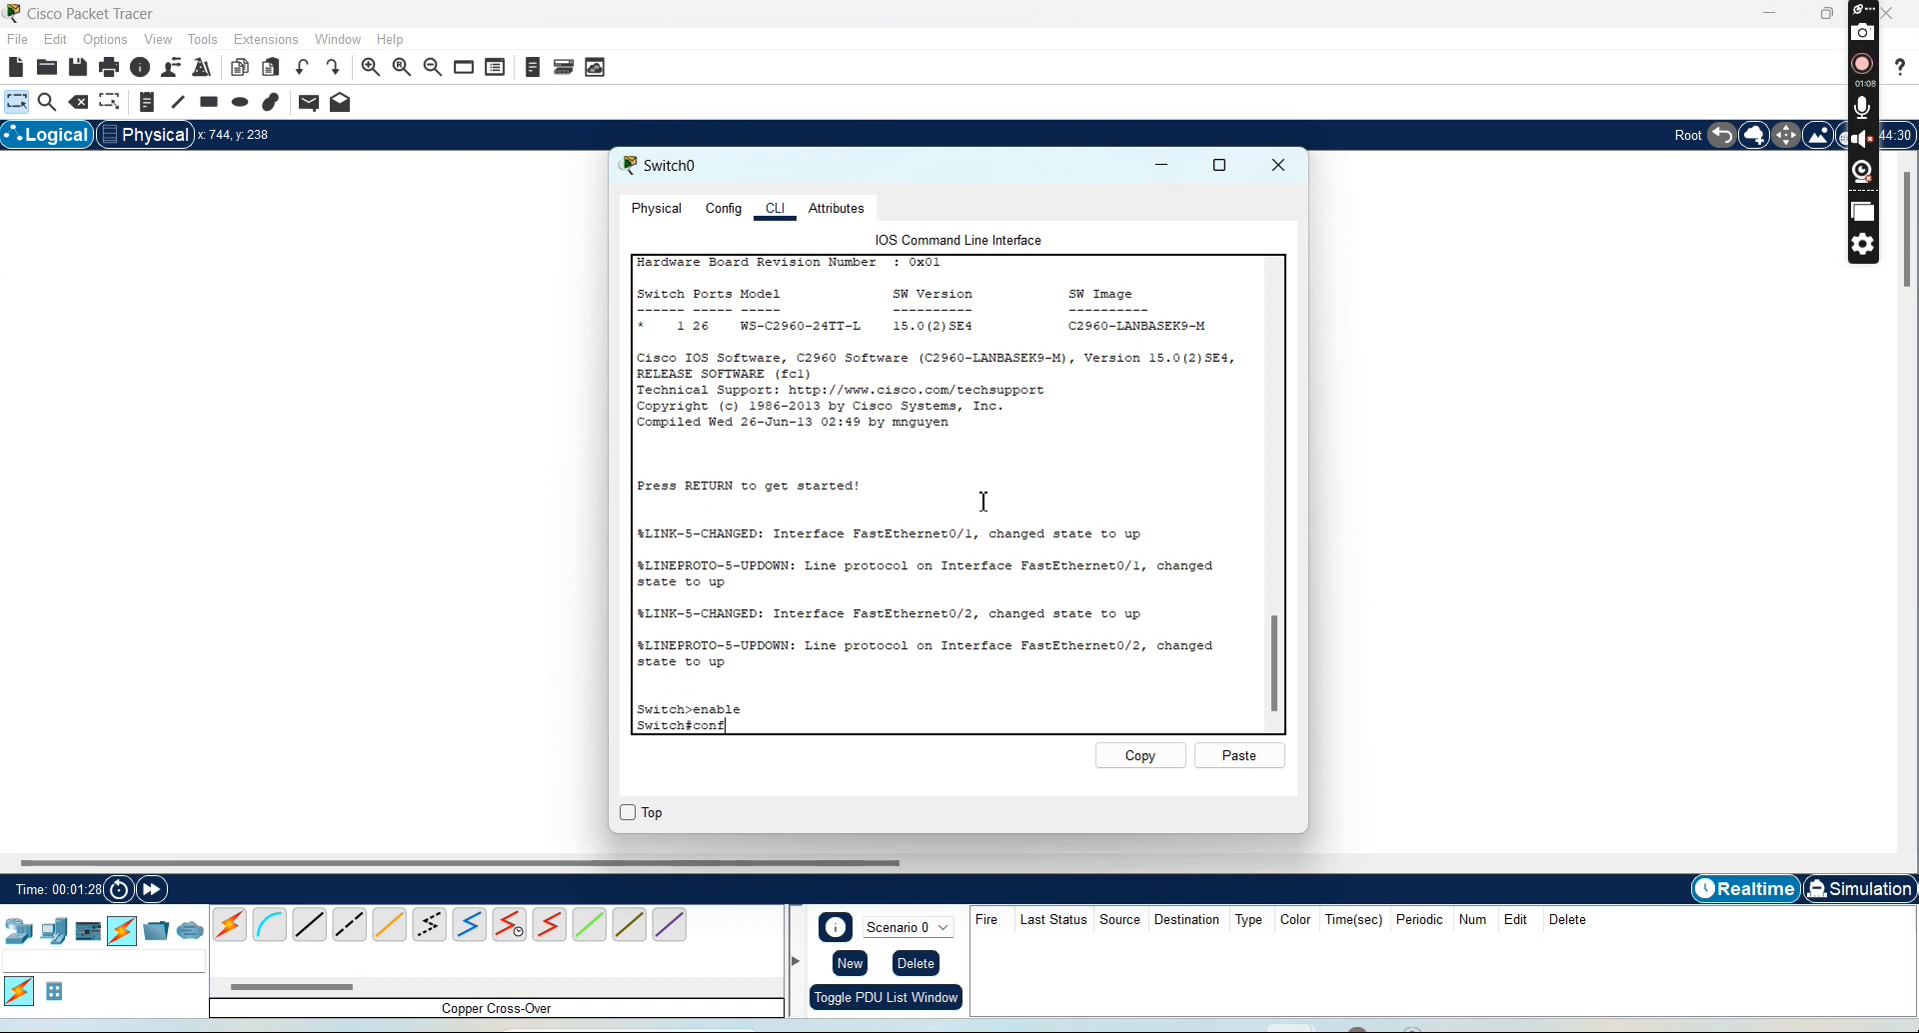
{"action": "type", "text": " t"}
{"action": "key", "text": "Return"}
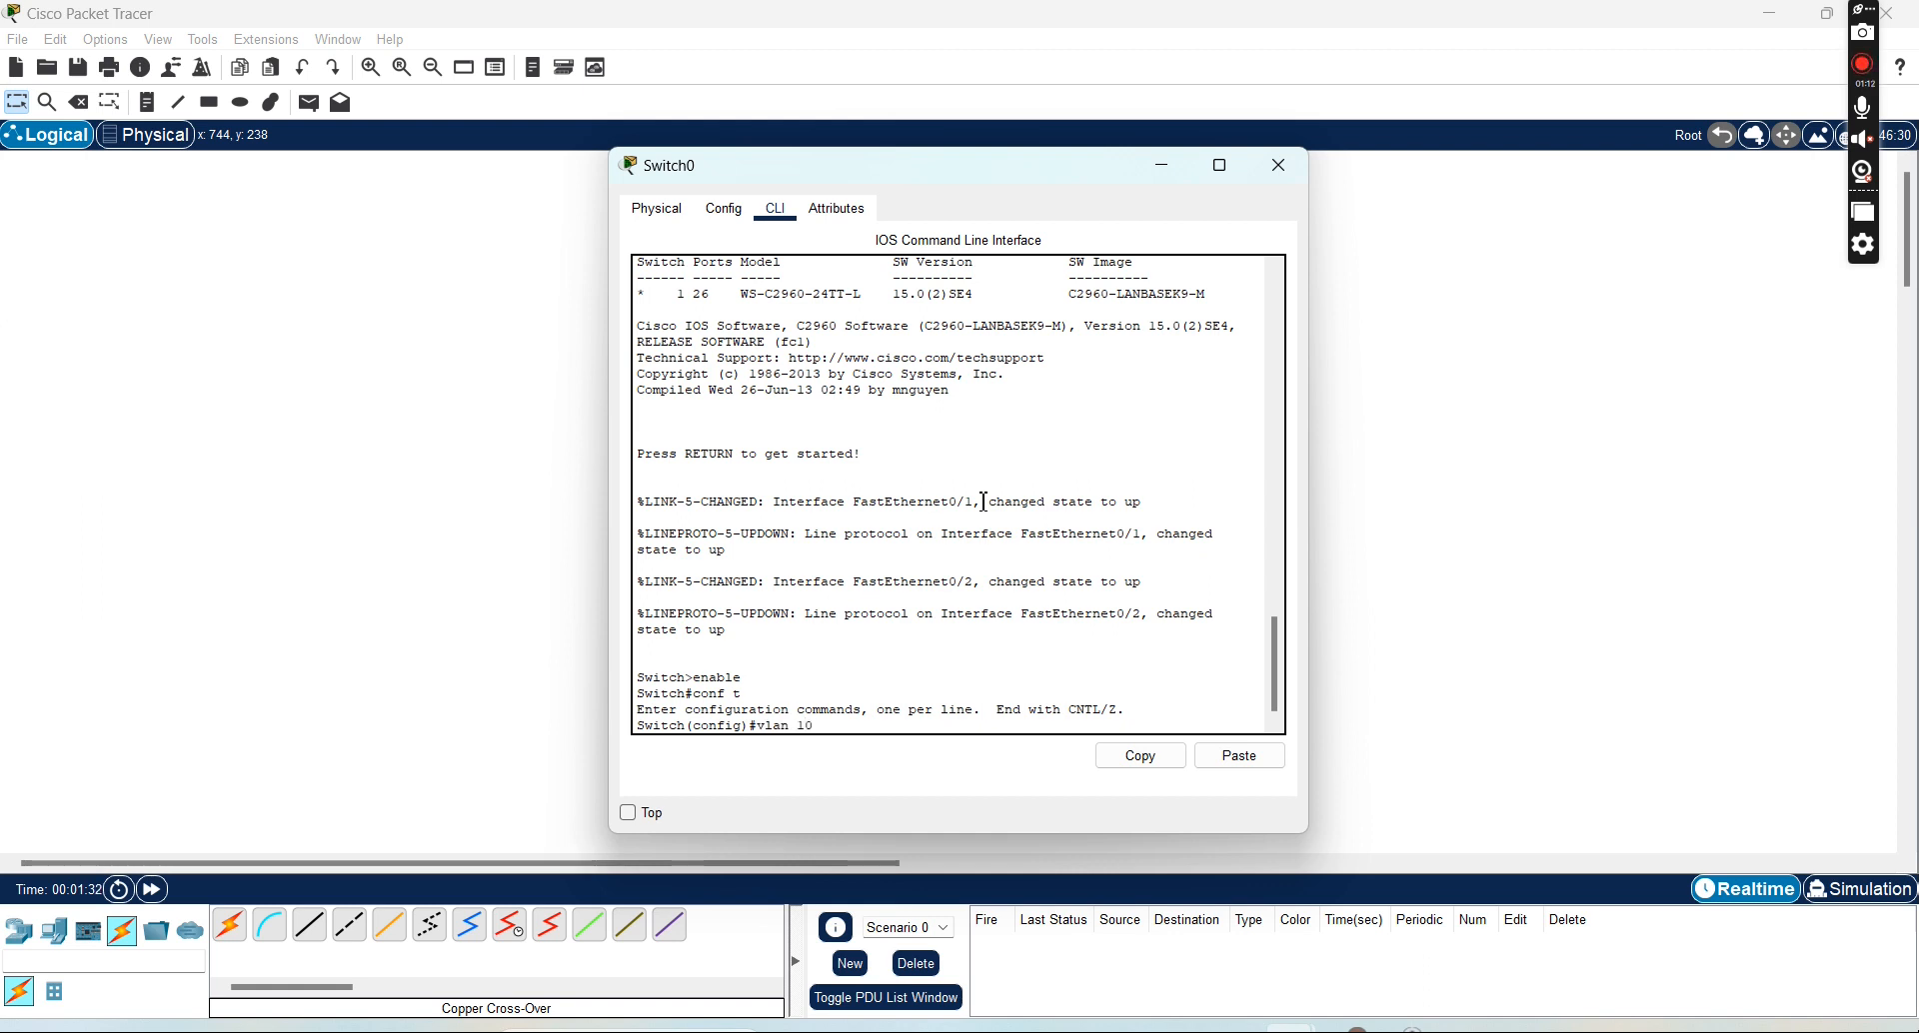
{"action": "key", "text": "Return"}
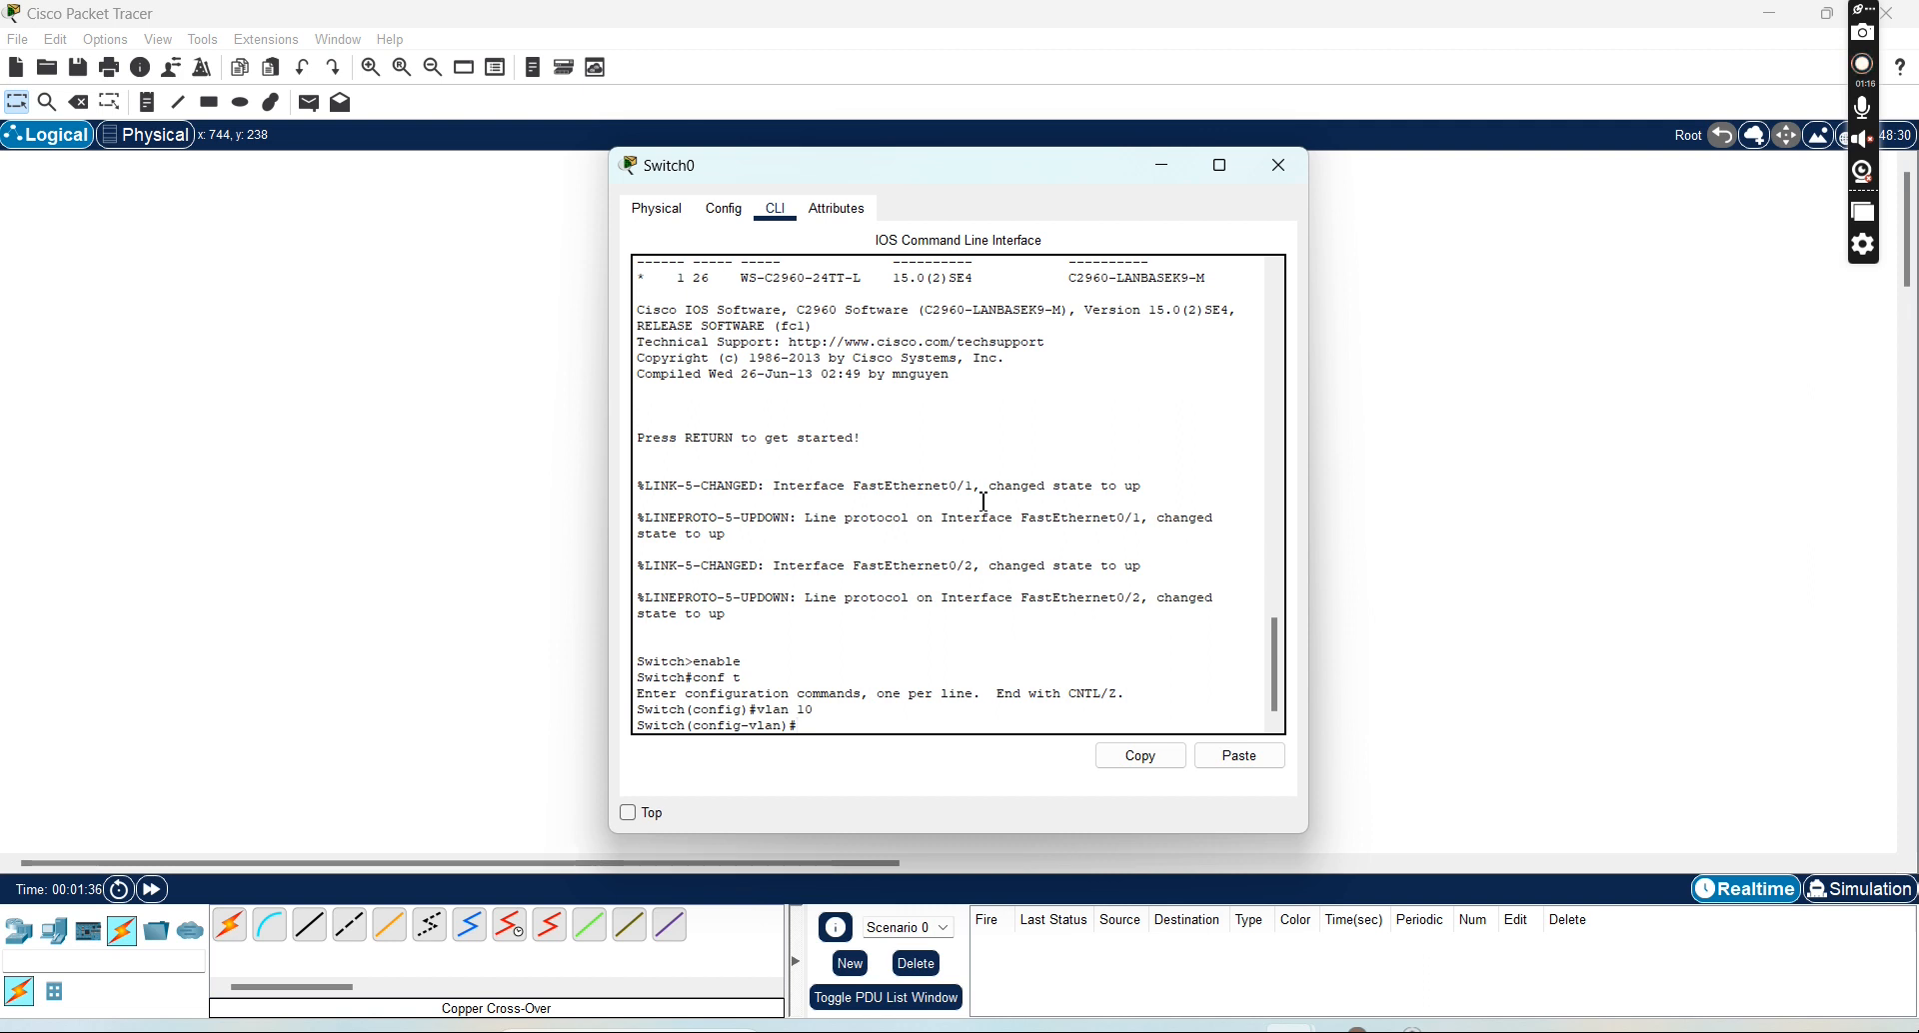
Assign Switch0's interface range fa0/1-2 to access VLAN 10 and close the switch's window
{"action": "left_click_drag", "start_coordinate": [1014, 177], "coordinate": [1359, 149]}
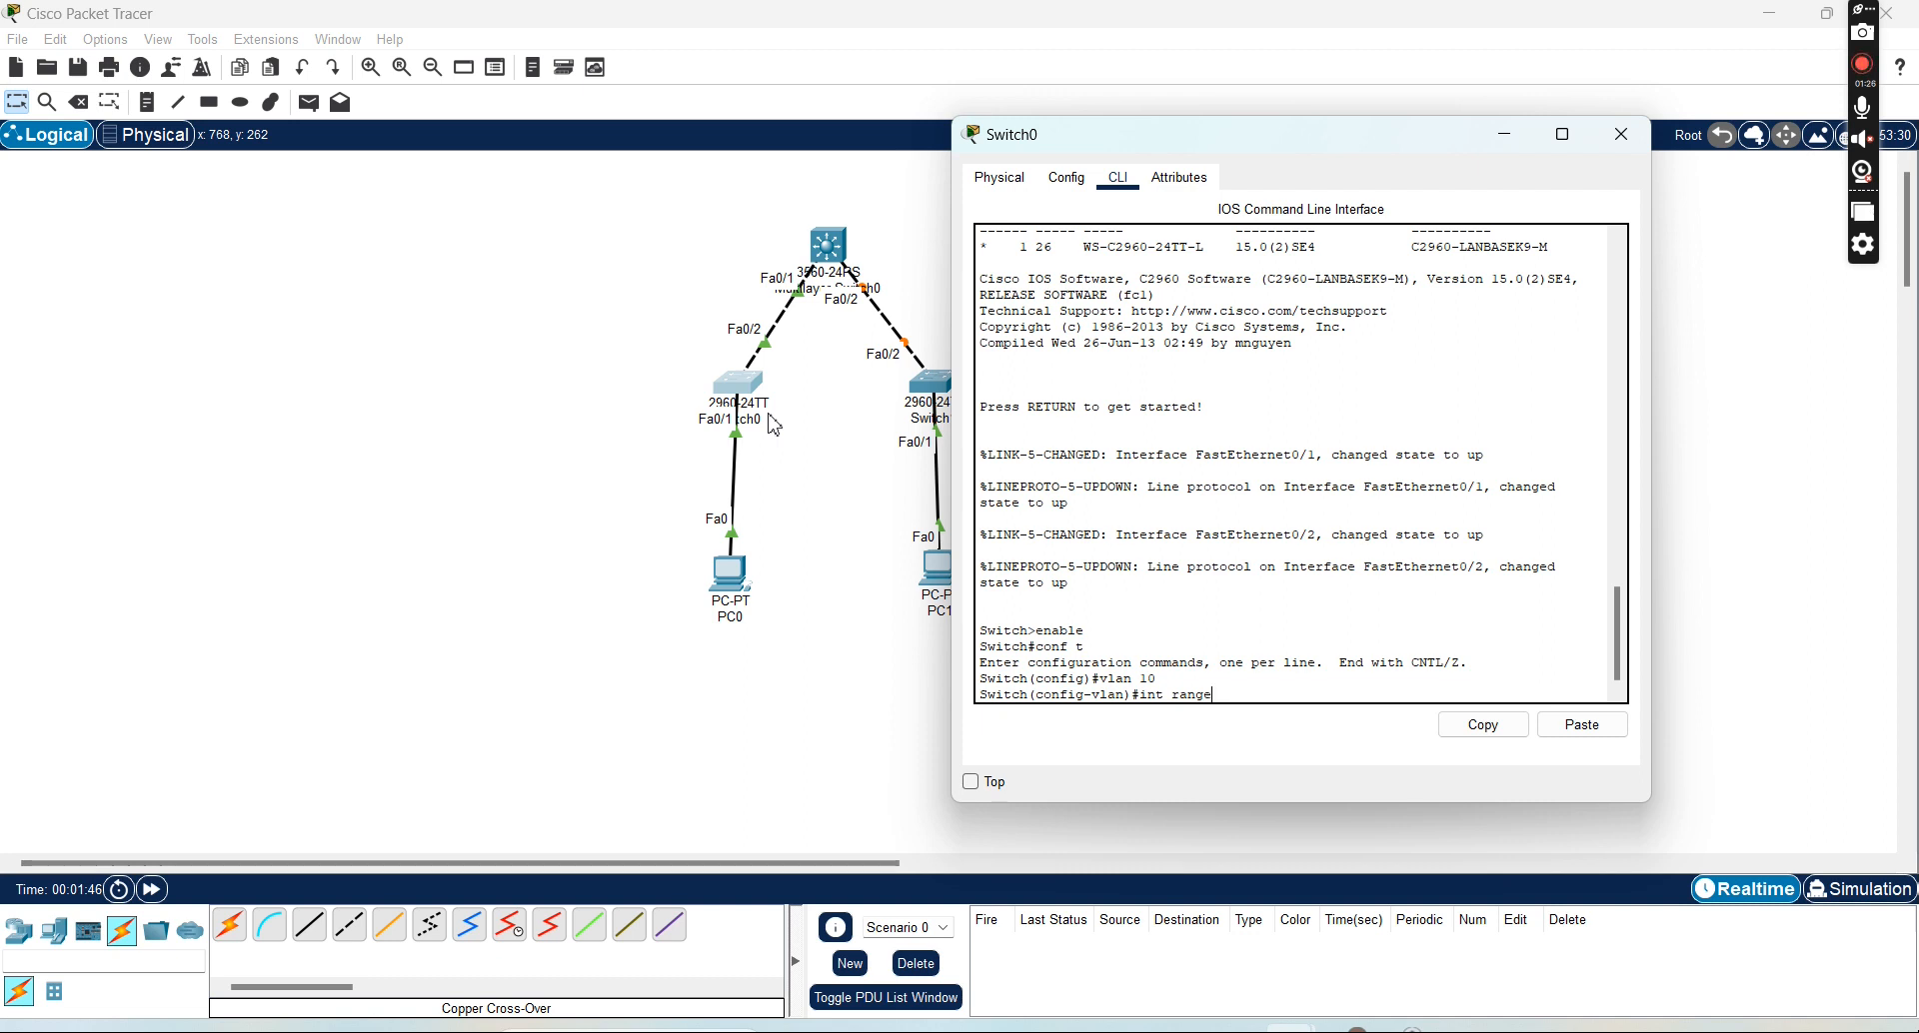
{"action": "type", "text": "f"}
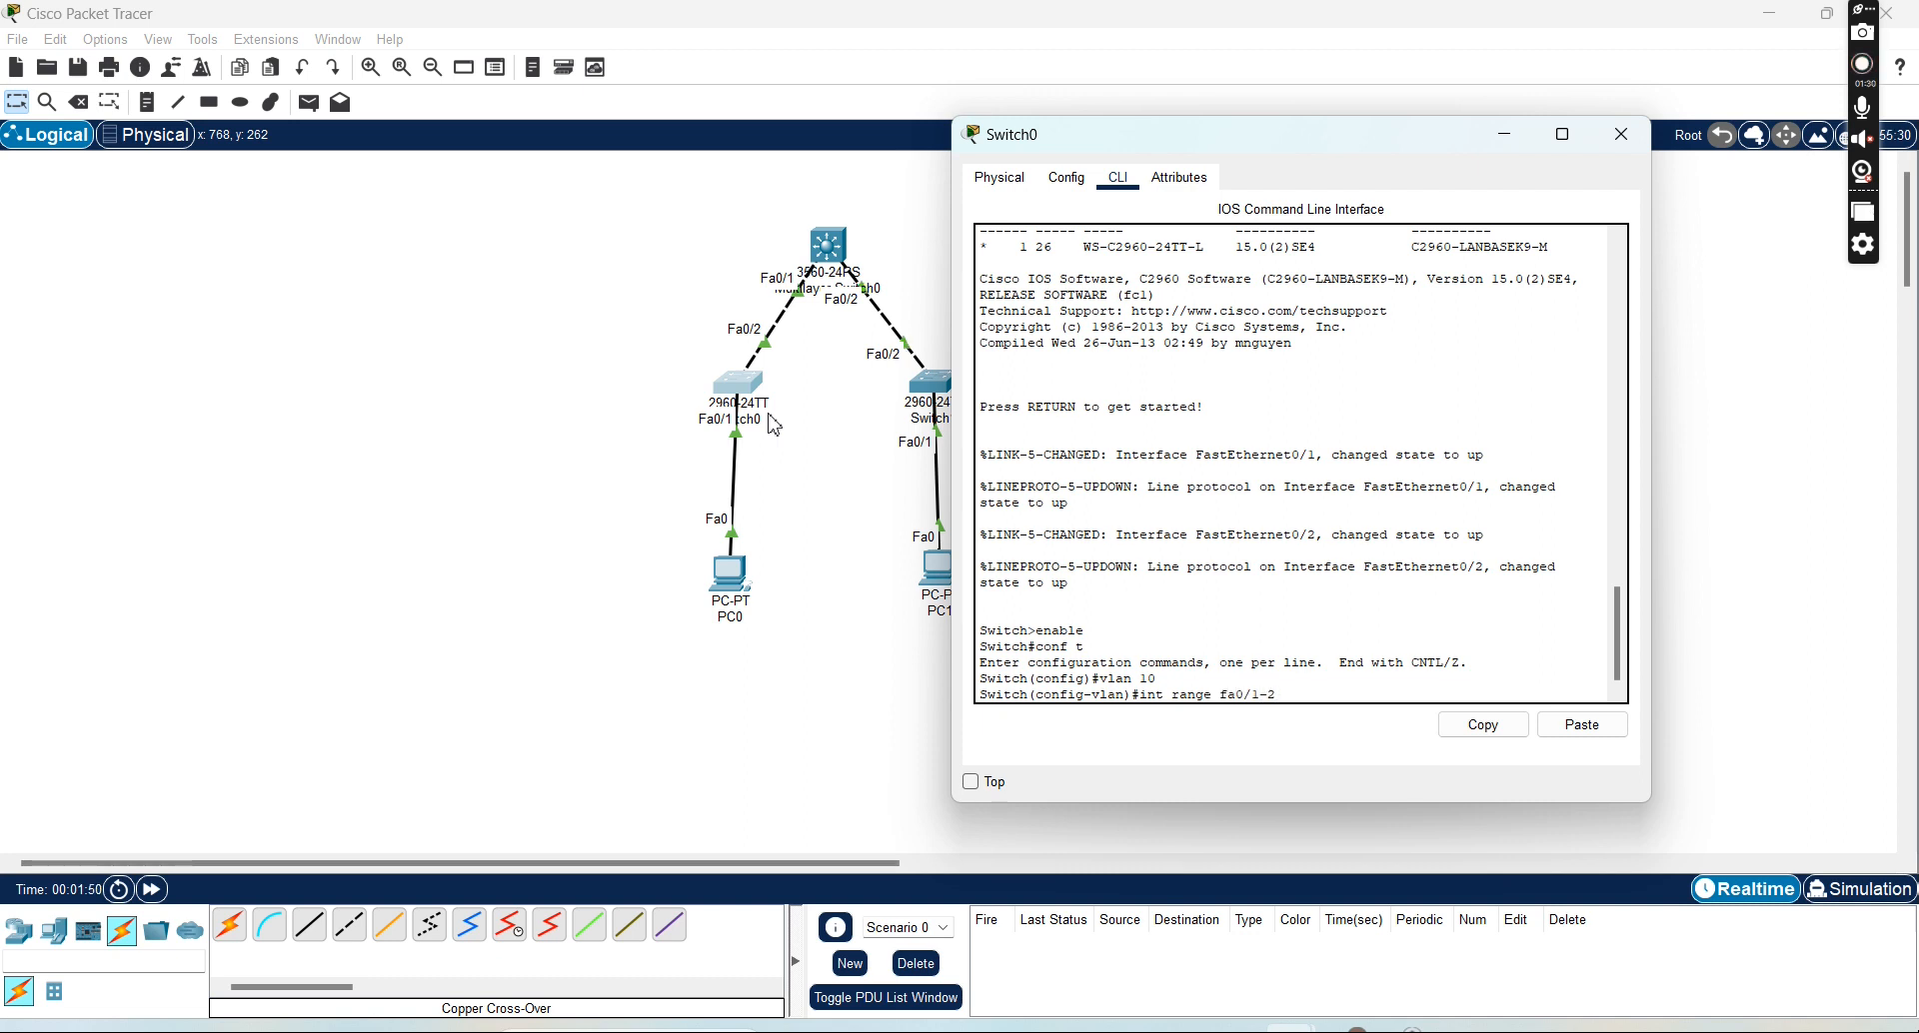
{"action": "type", "text": "a0/1-2"}
{"action": "key", "text": "Return"}
{"action": "type", "text": "swit"}
{"action": "key", "text": "Tab"}
{"action": "type", "text": "access vlan"}
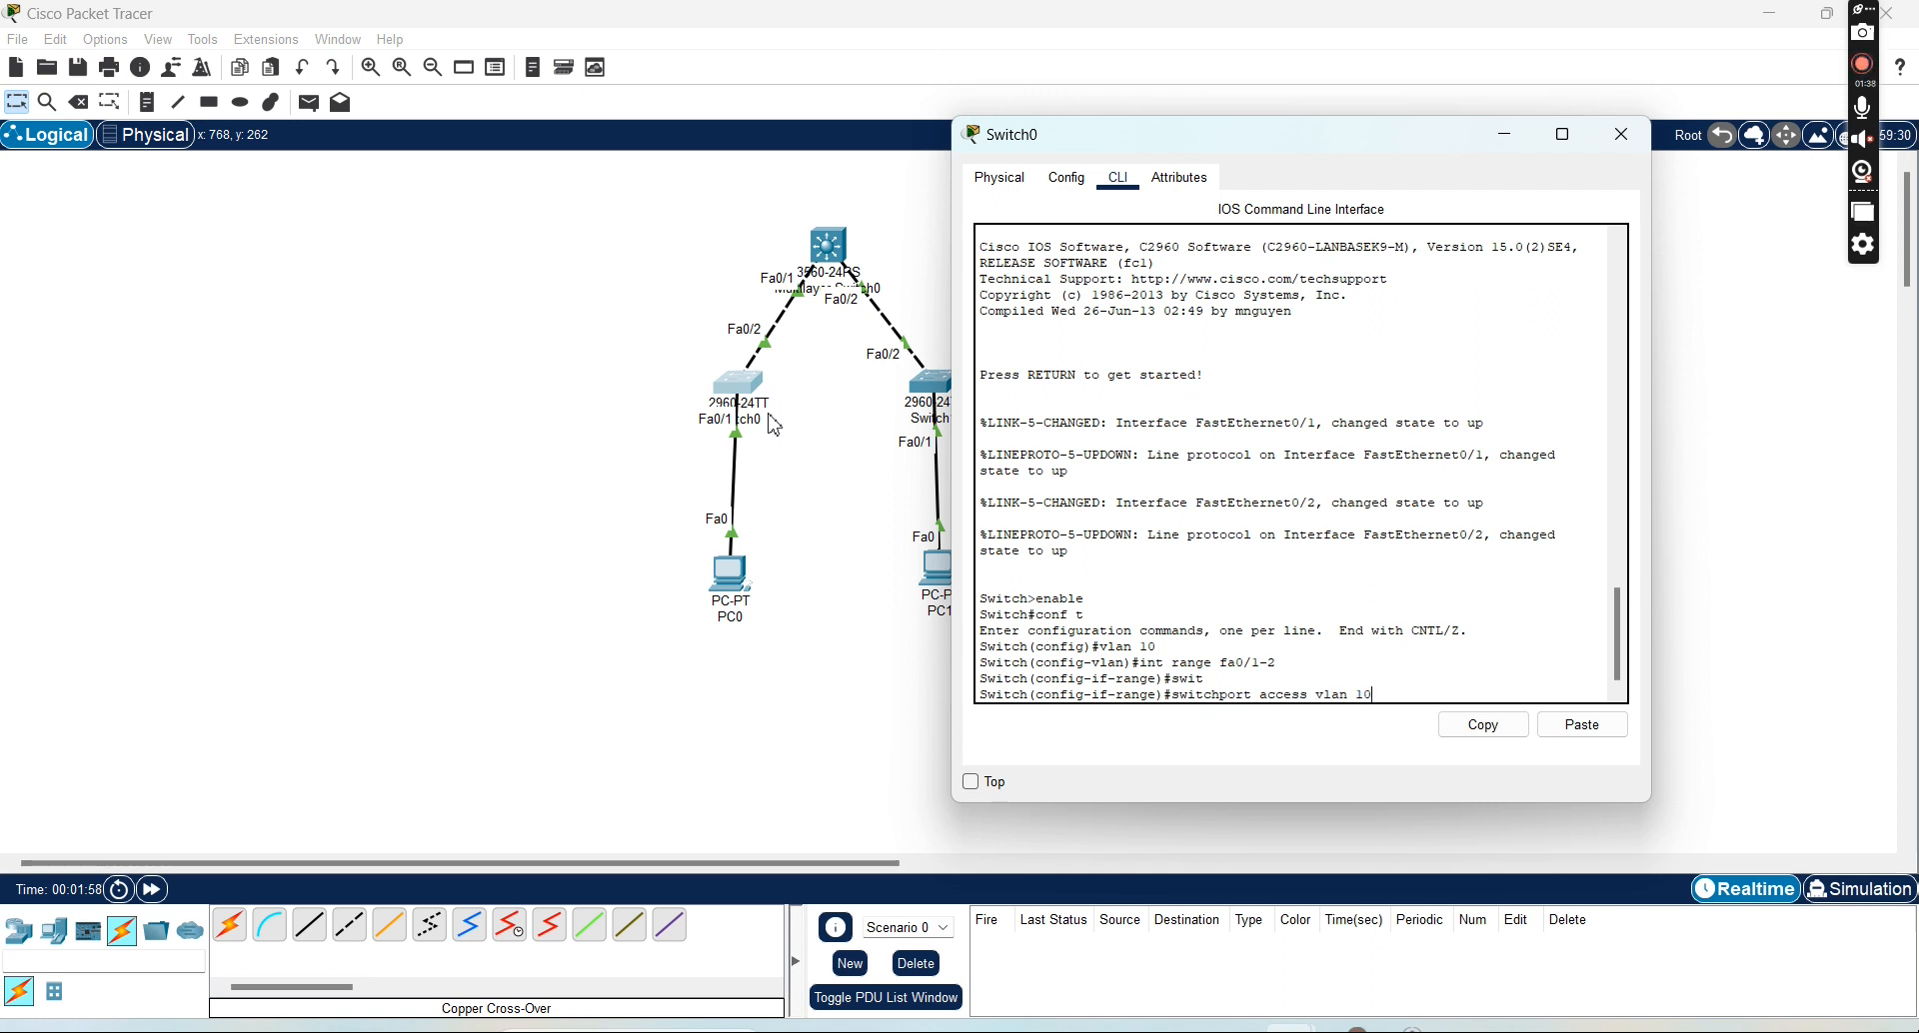
{"action": "type", "text": " 10"}
{"action": "key", "text": "Return"}
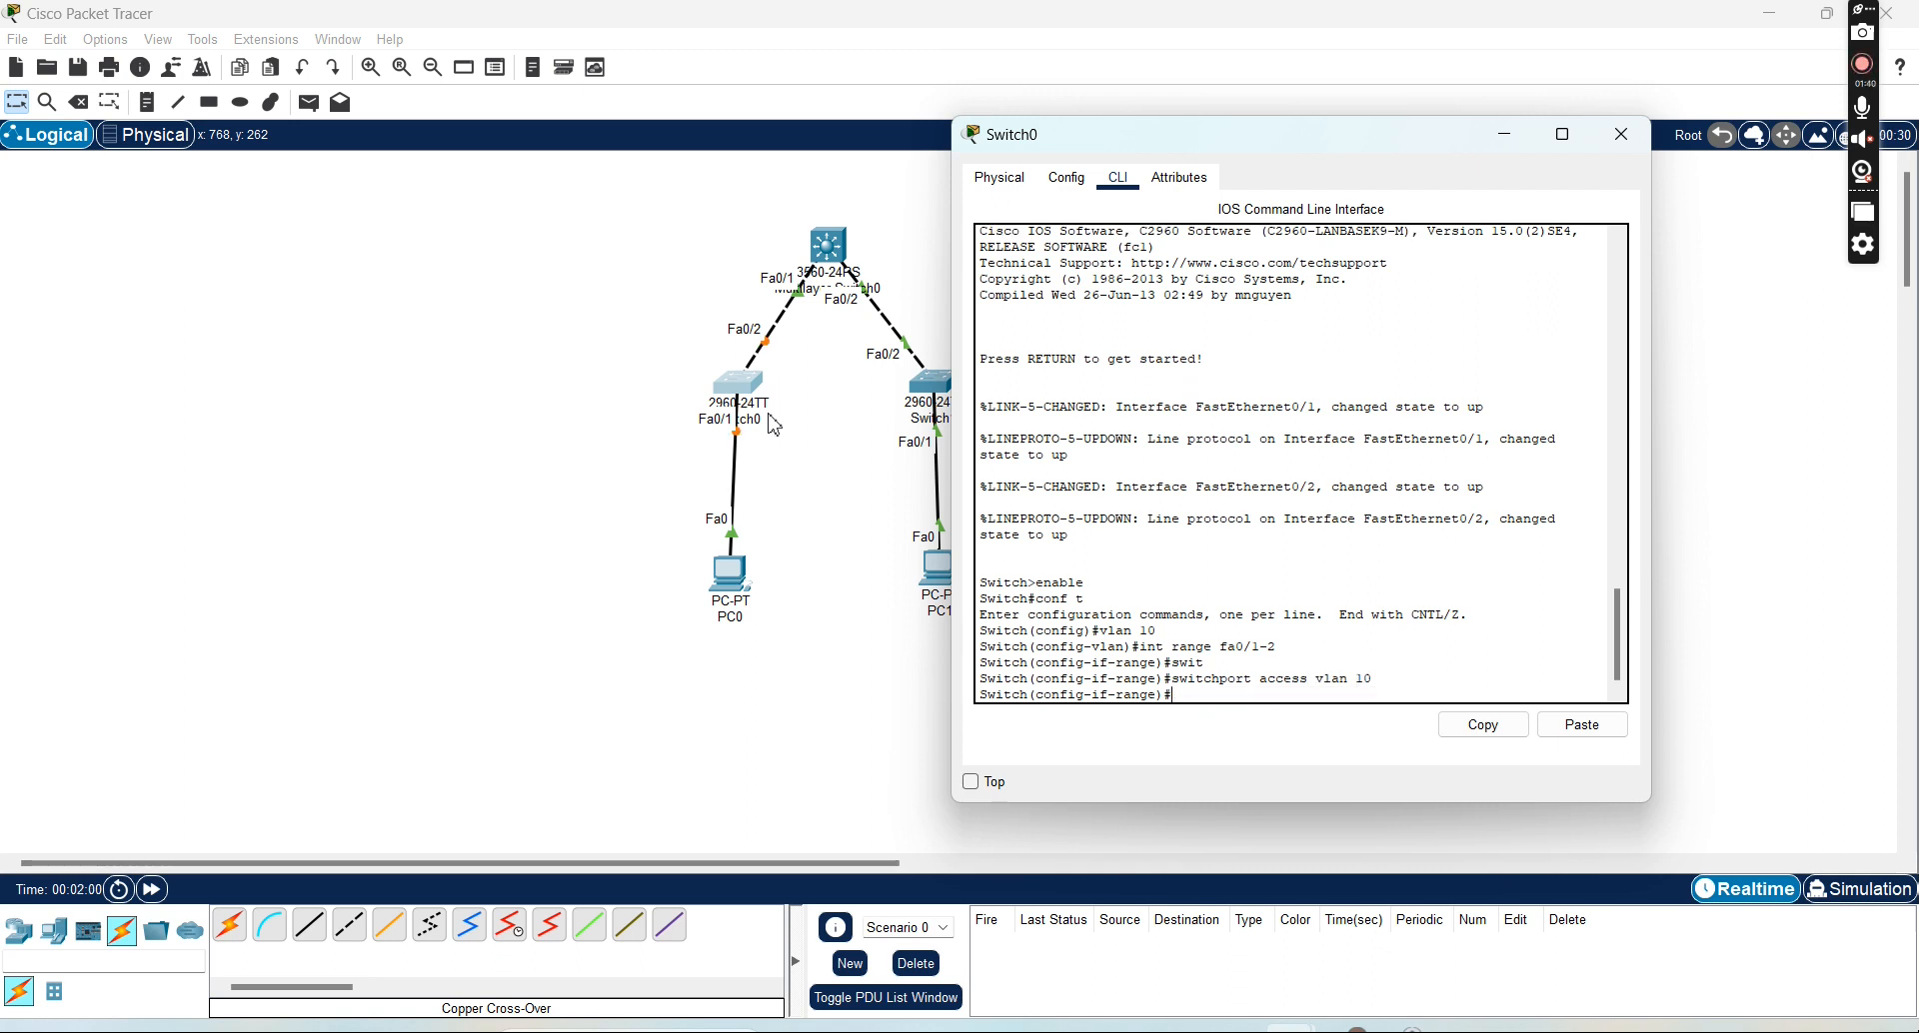
{"action": "left_click", "coordinate": [1621, 136]}
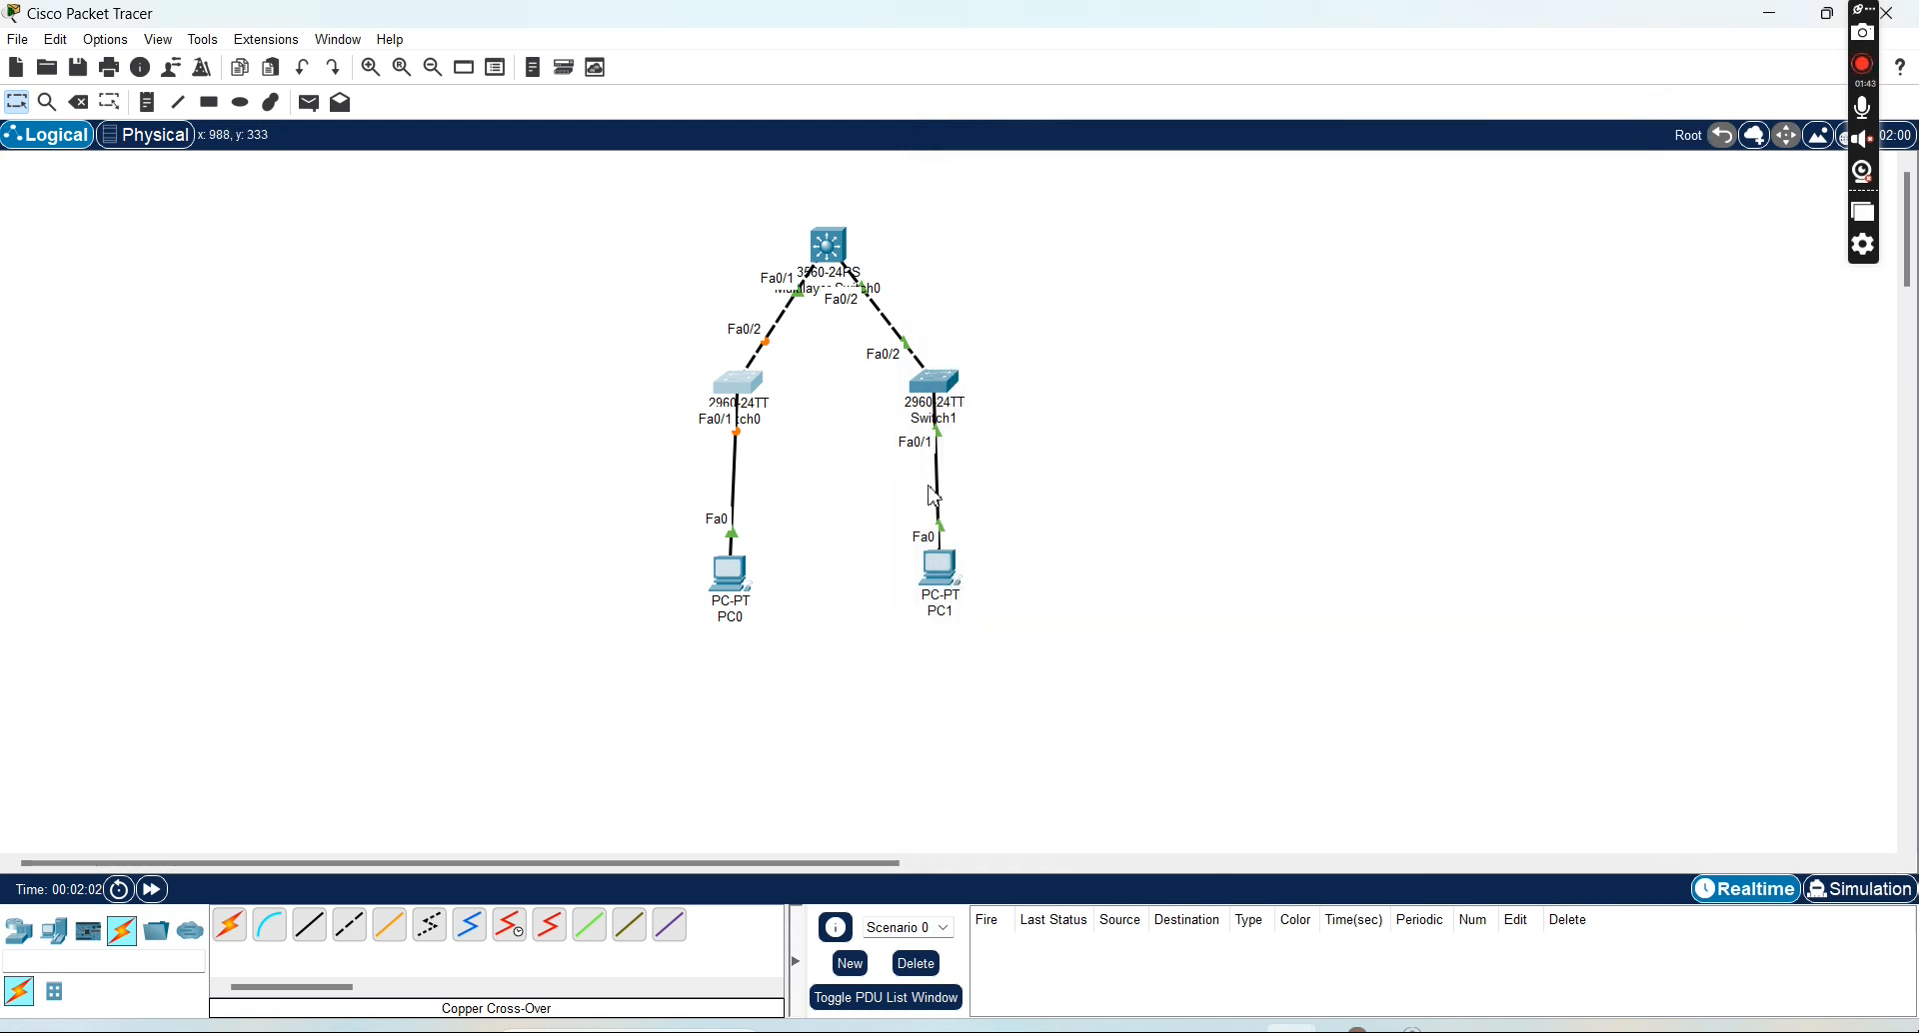
Open Switch1's command line and enter global configuration mode
{"action": "left_click", "coordinate": [934, 388]}
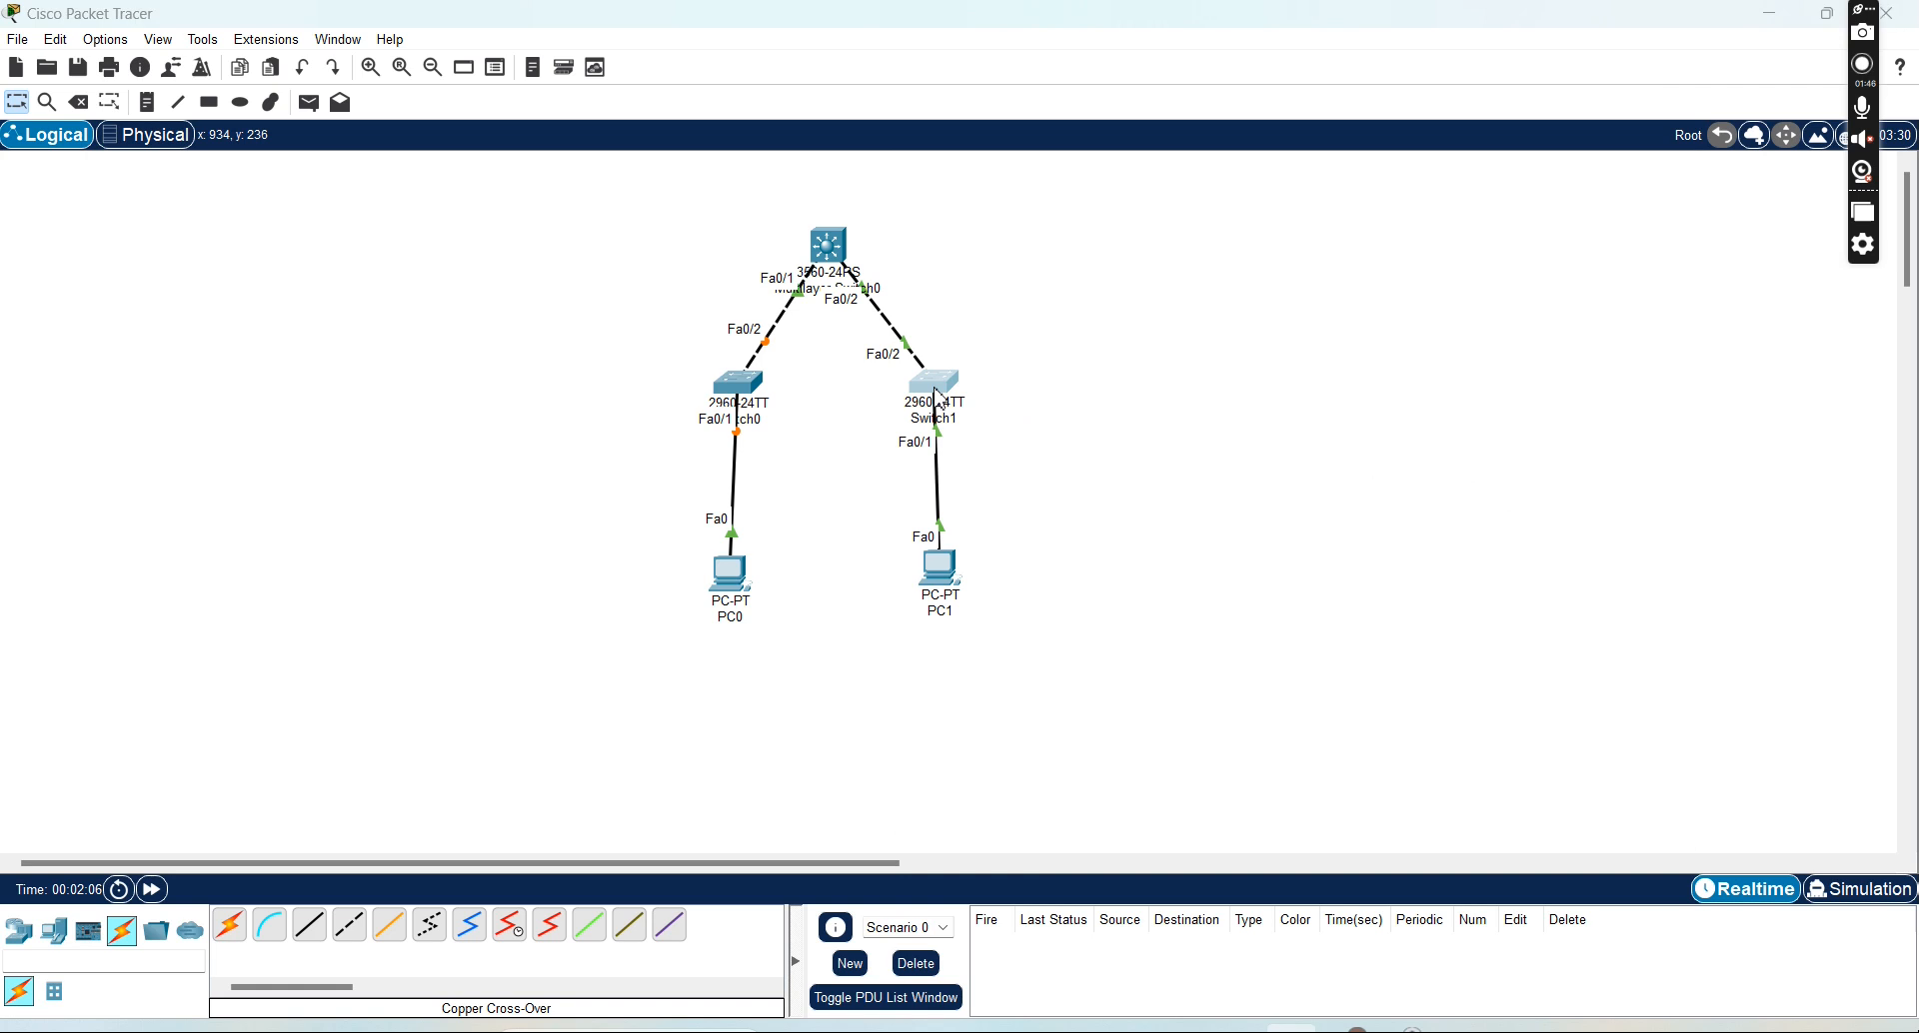
{"action": "left_click", "coordinate": [776, 210]}
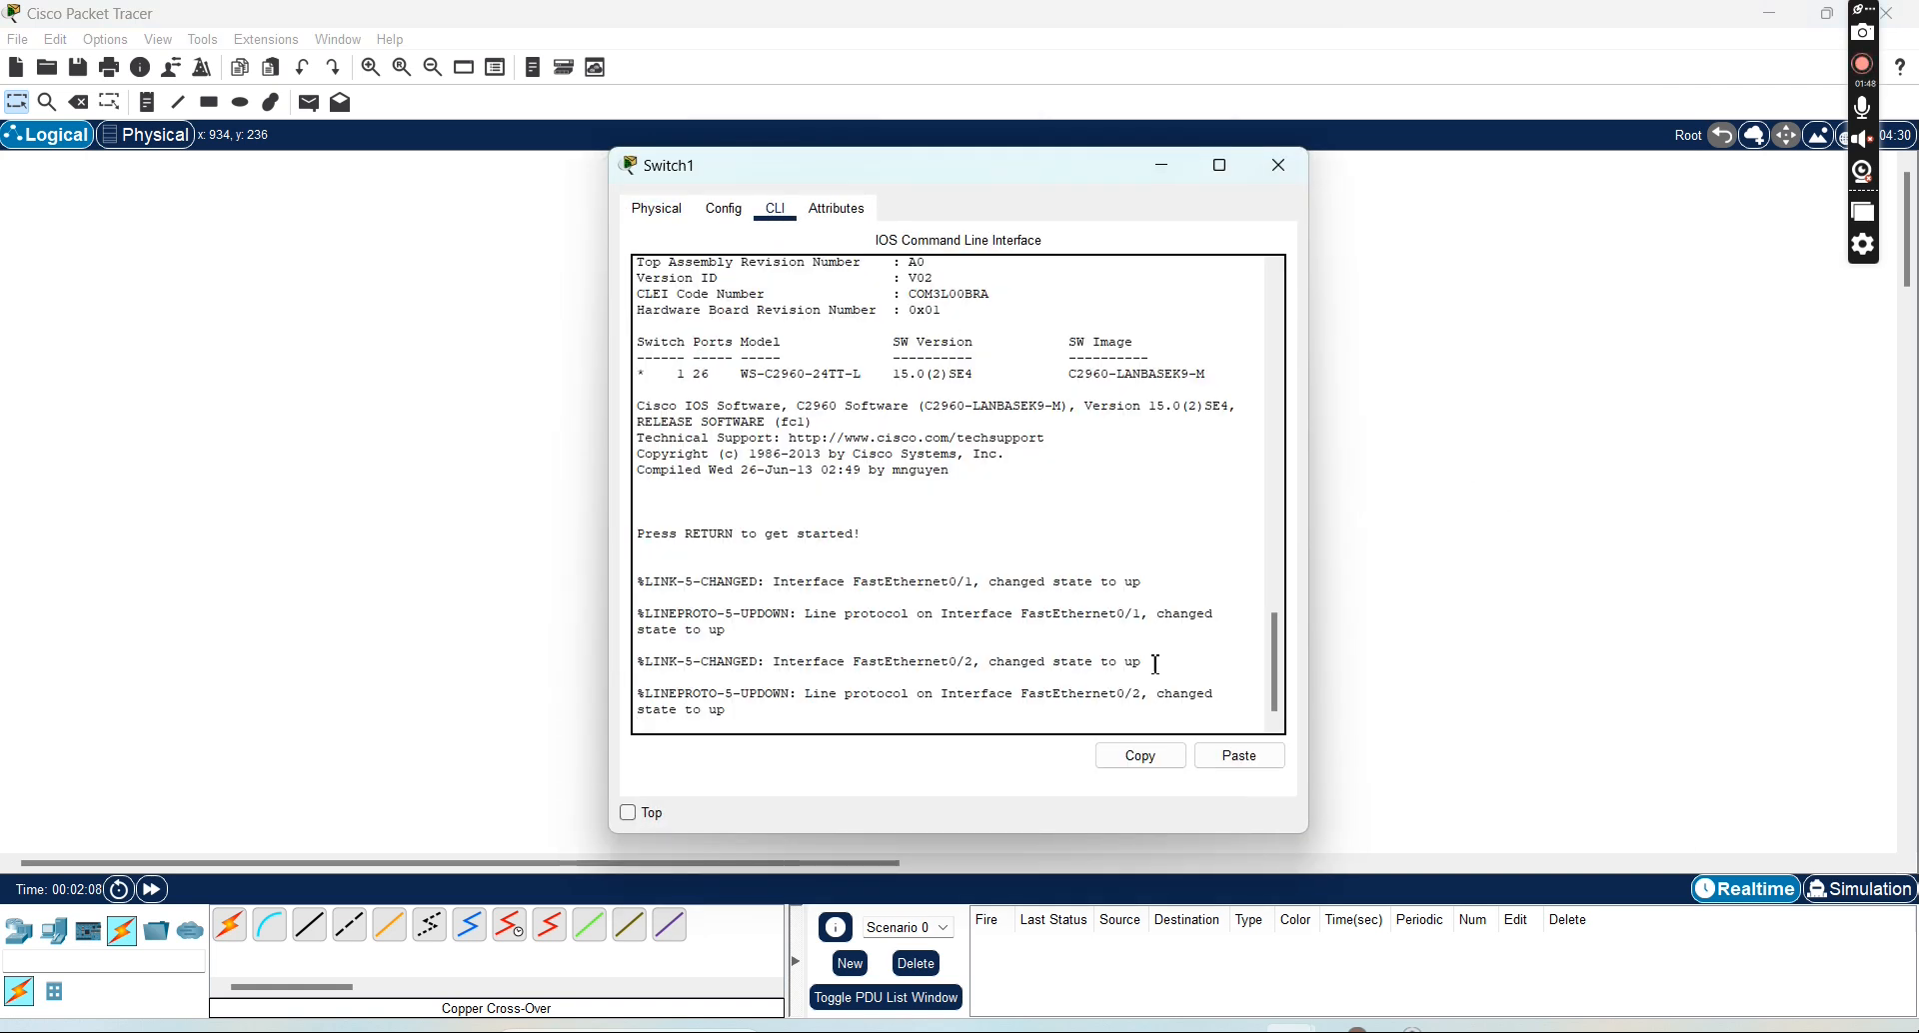
{"action": "key", "text": "Return"}
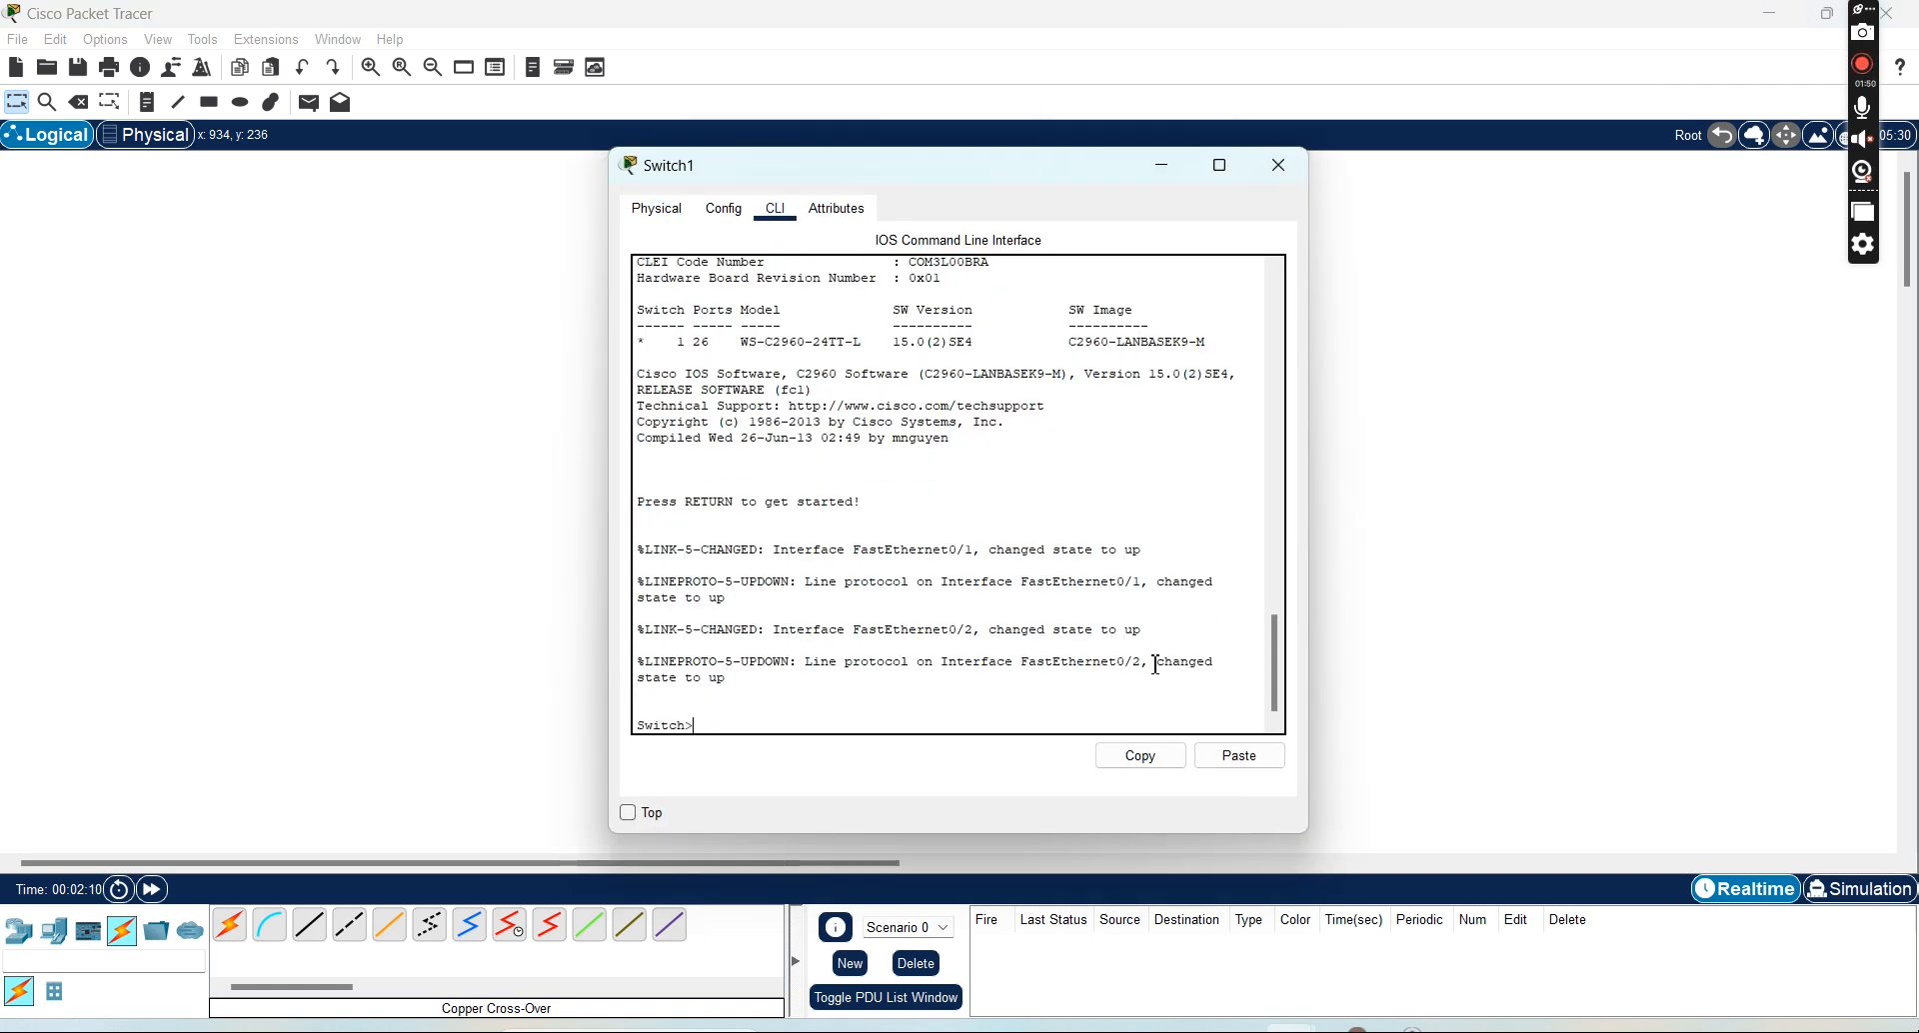
{"action": "type", "text": "enable"}
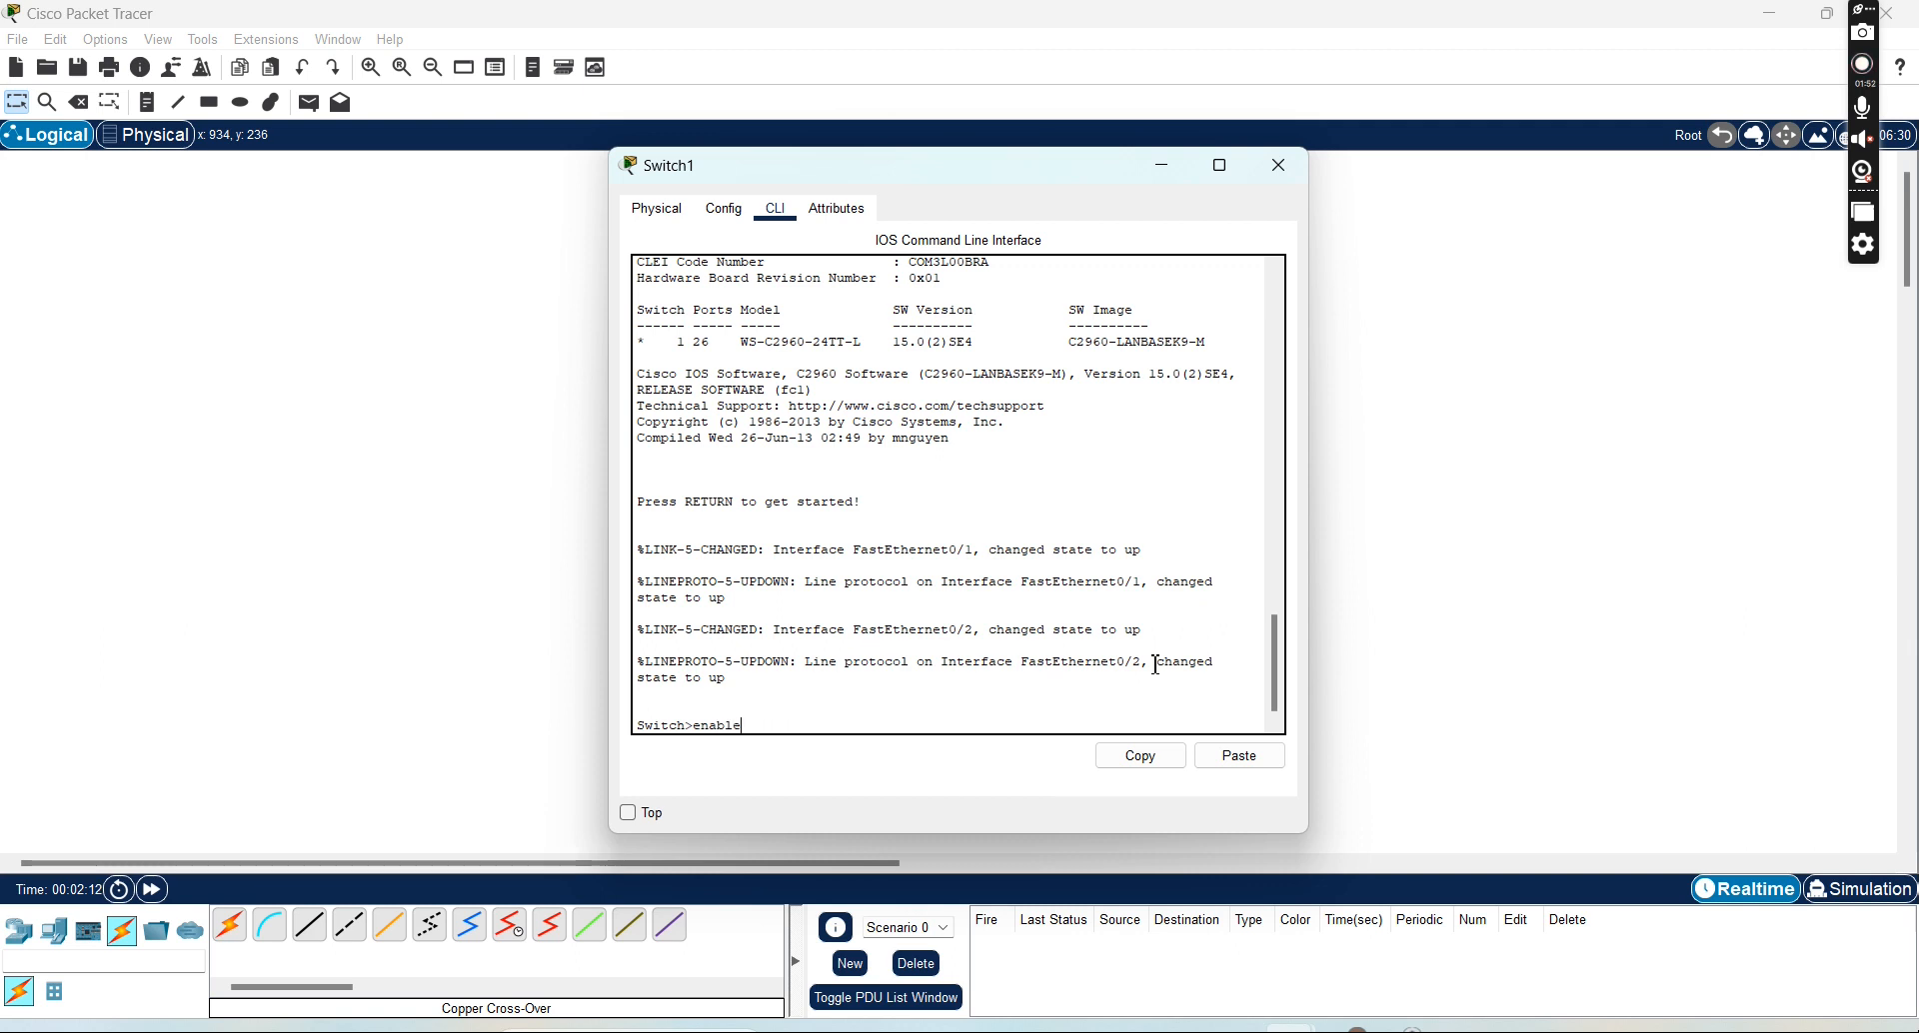
{"action": "key", "text": "Return"}
{"action": "type", "text": "conf"}
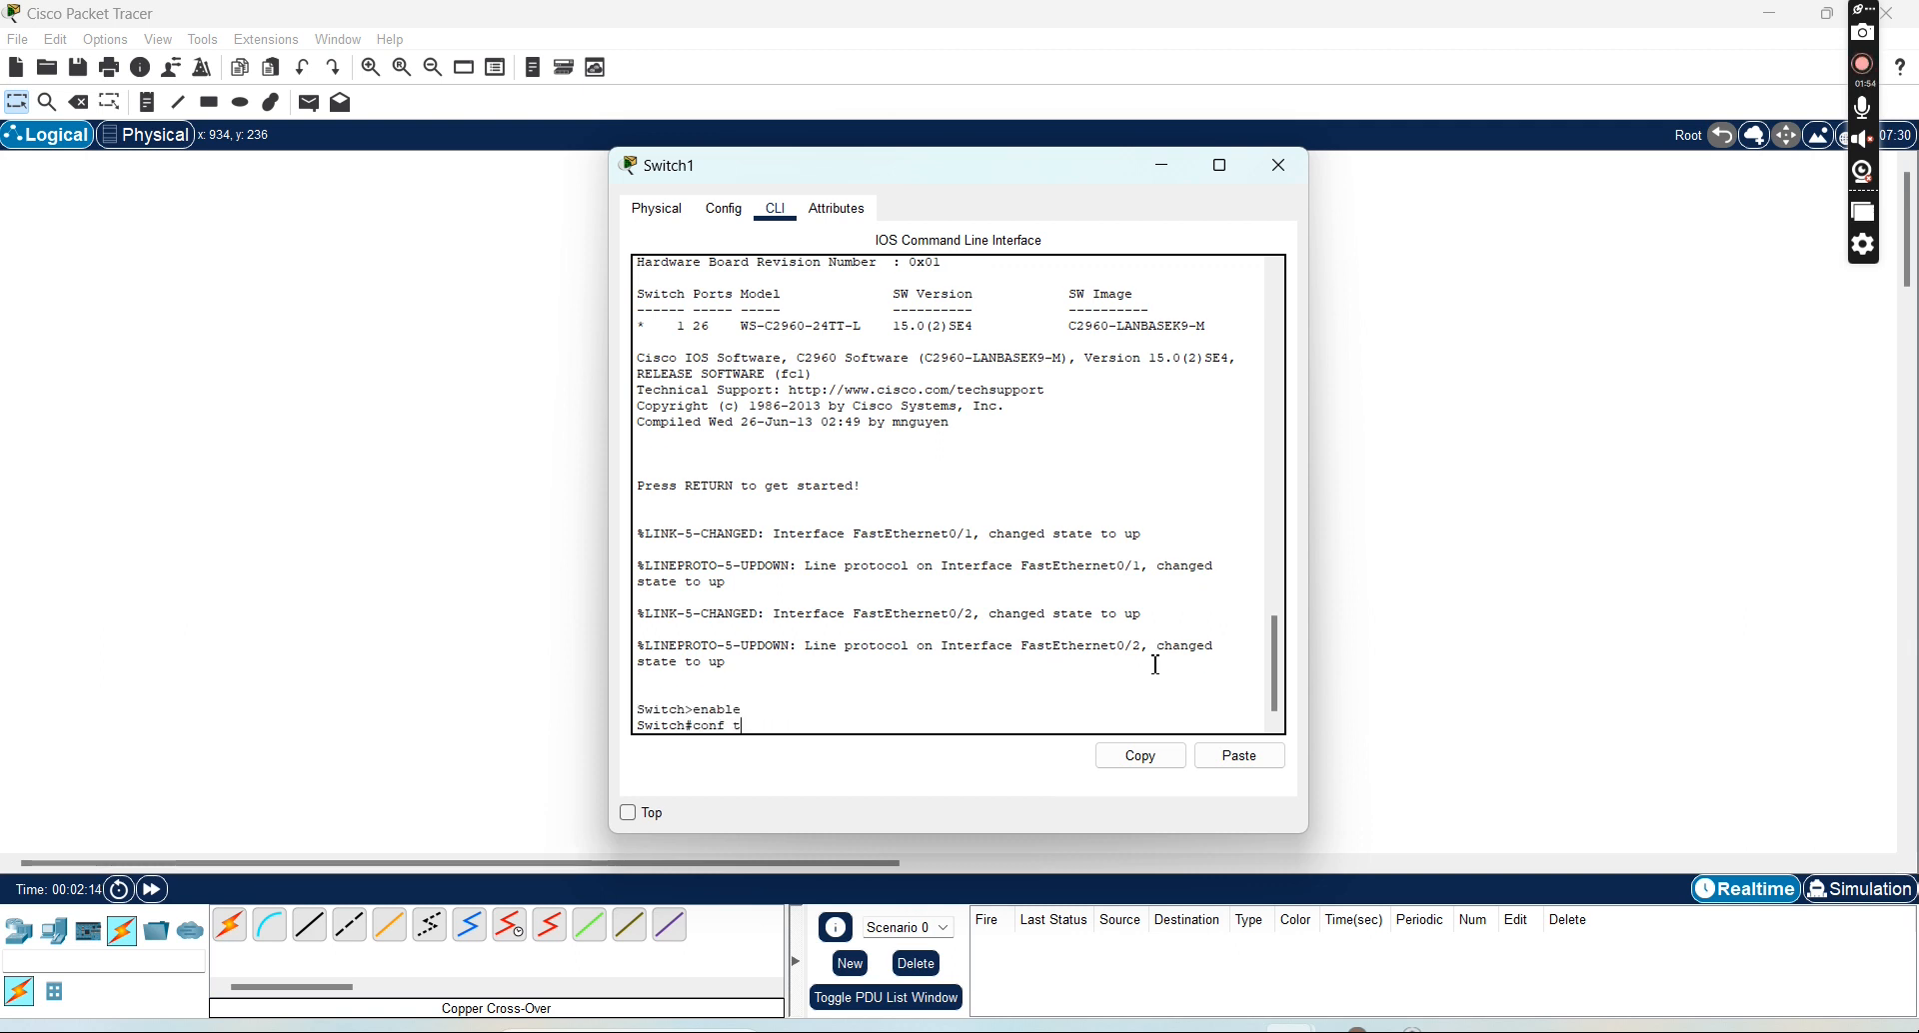
{"action": "type", "text": " t"}
{"action": "key", "text": "Return"}
Select the interface range fa0/1-2 on Switch1 for configuration
{"action": "type", "text": "int ra"}
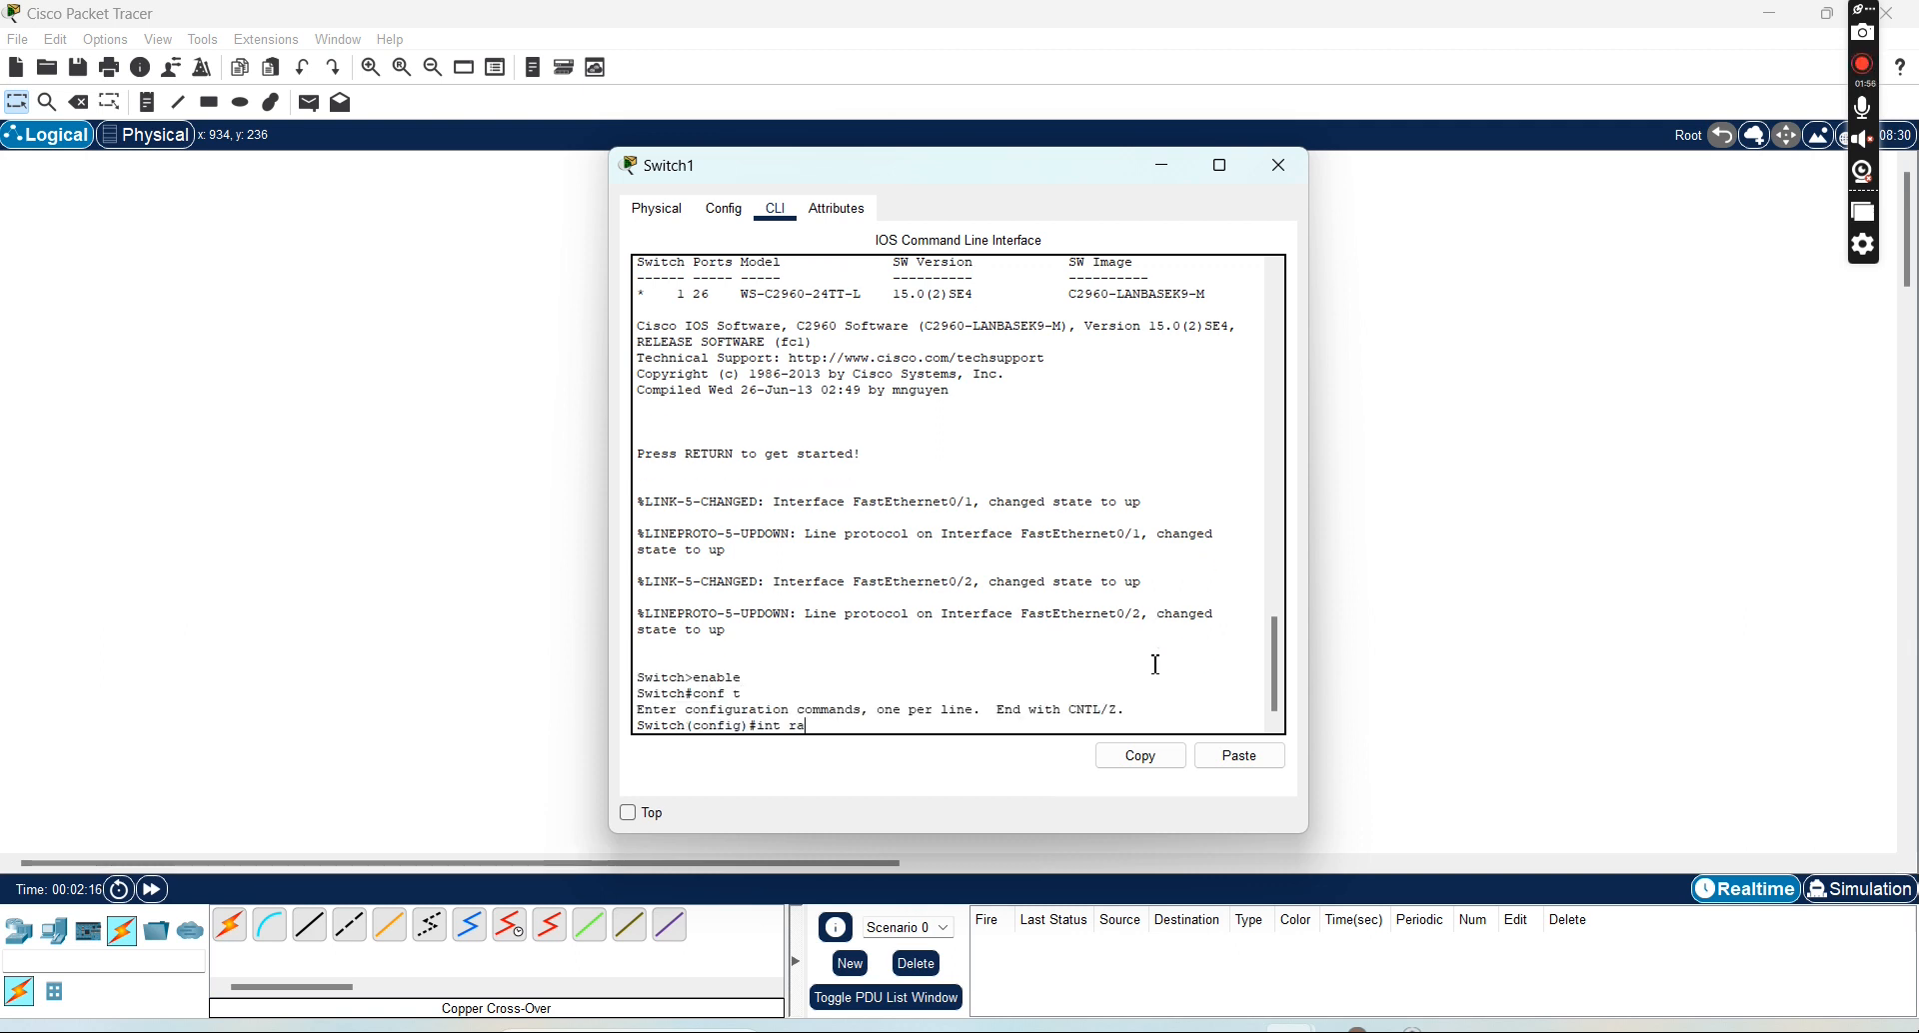
{"action": "type", "text": "nge fa0"}
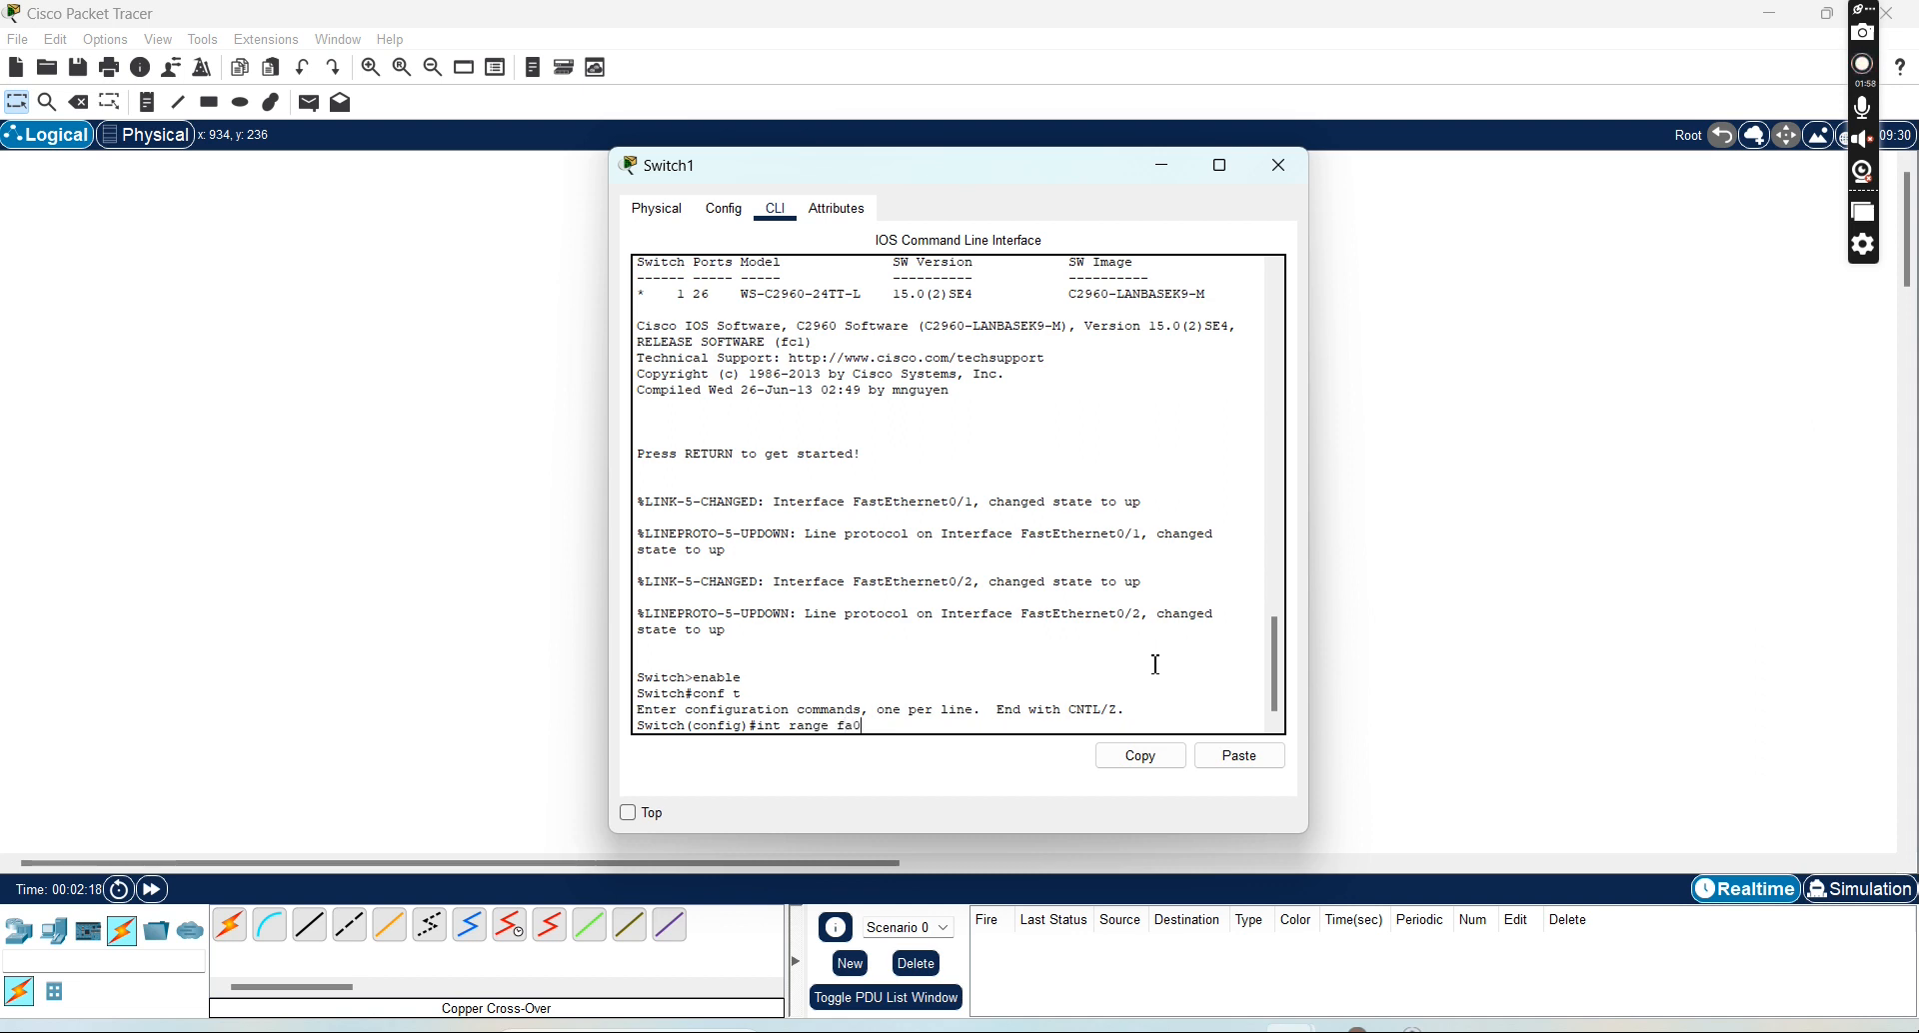
{"action": "type", "text": "/12-"}
{"action": "key", "text": "Return"}
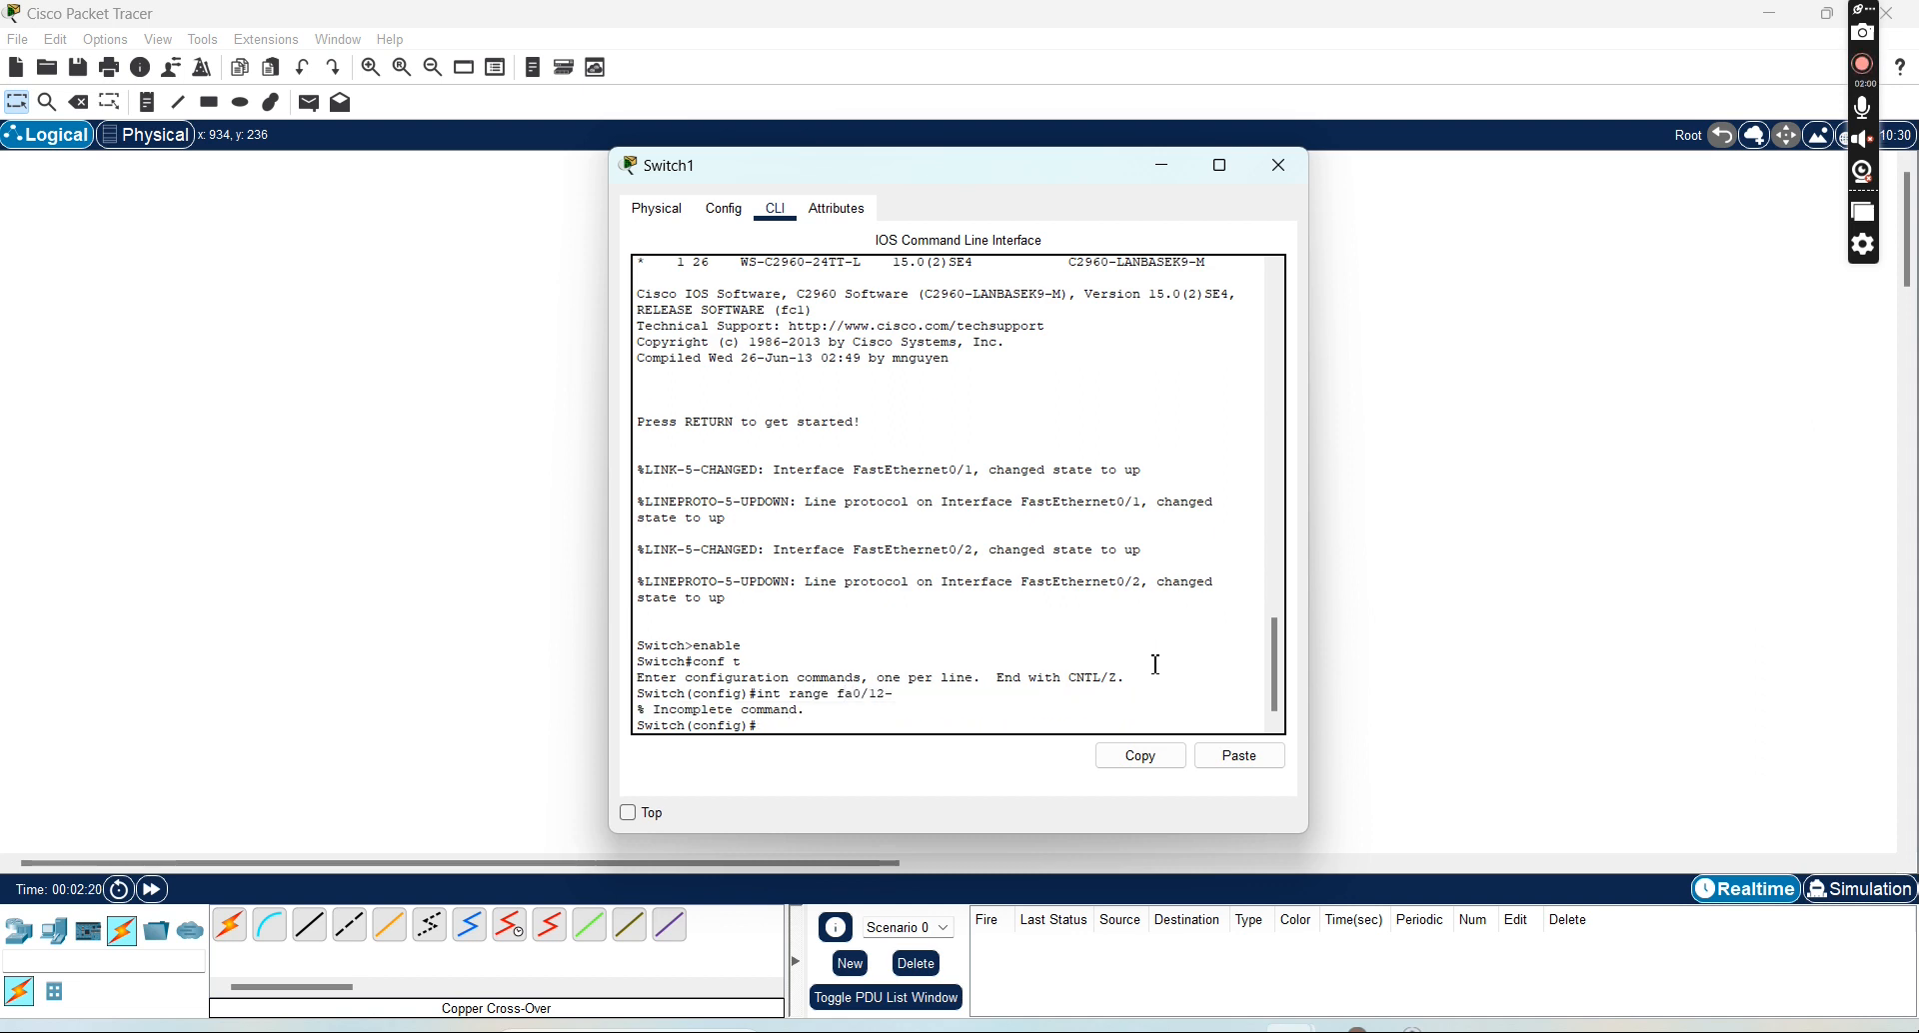
{"action": "key", "text": "Up"}
{"action": "key", "text": "BackSpace"}
{"action": "key", "text": "BackSpace"}
{"action": "type", "text": "-2"}
{"action": "key", "text": "Return"}
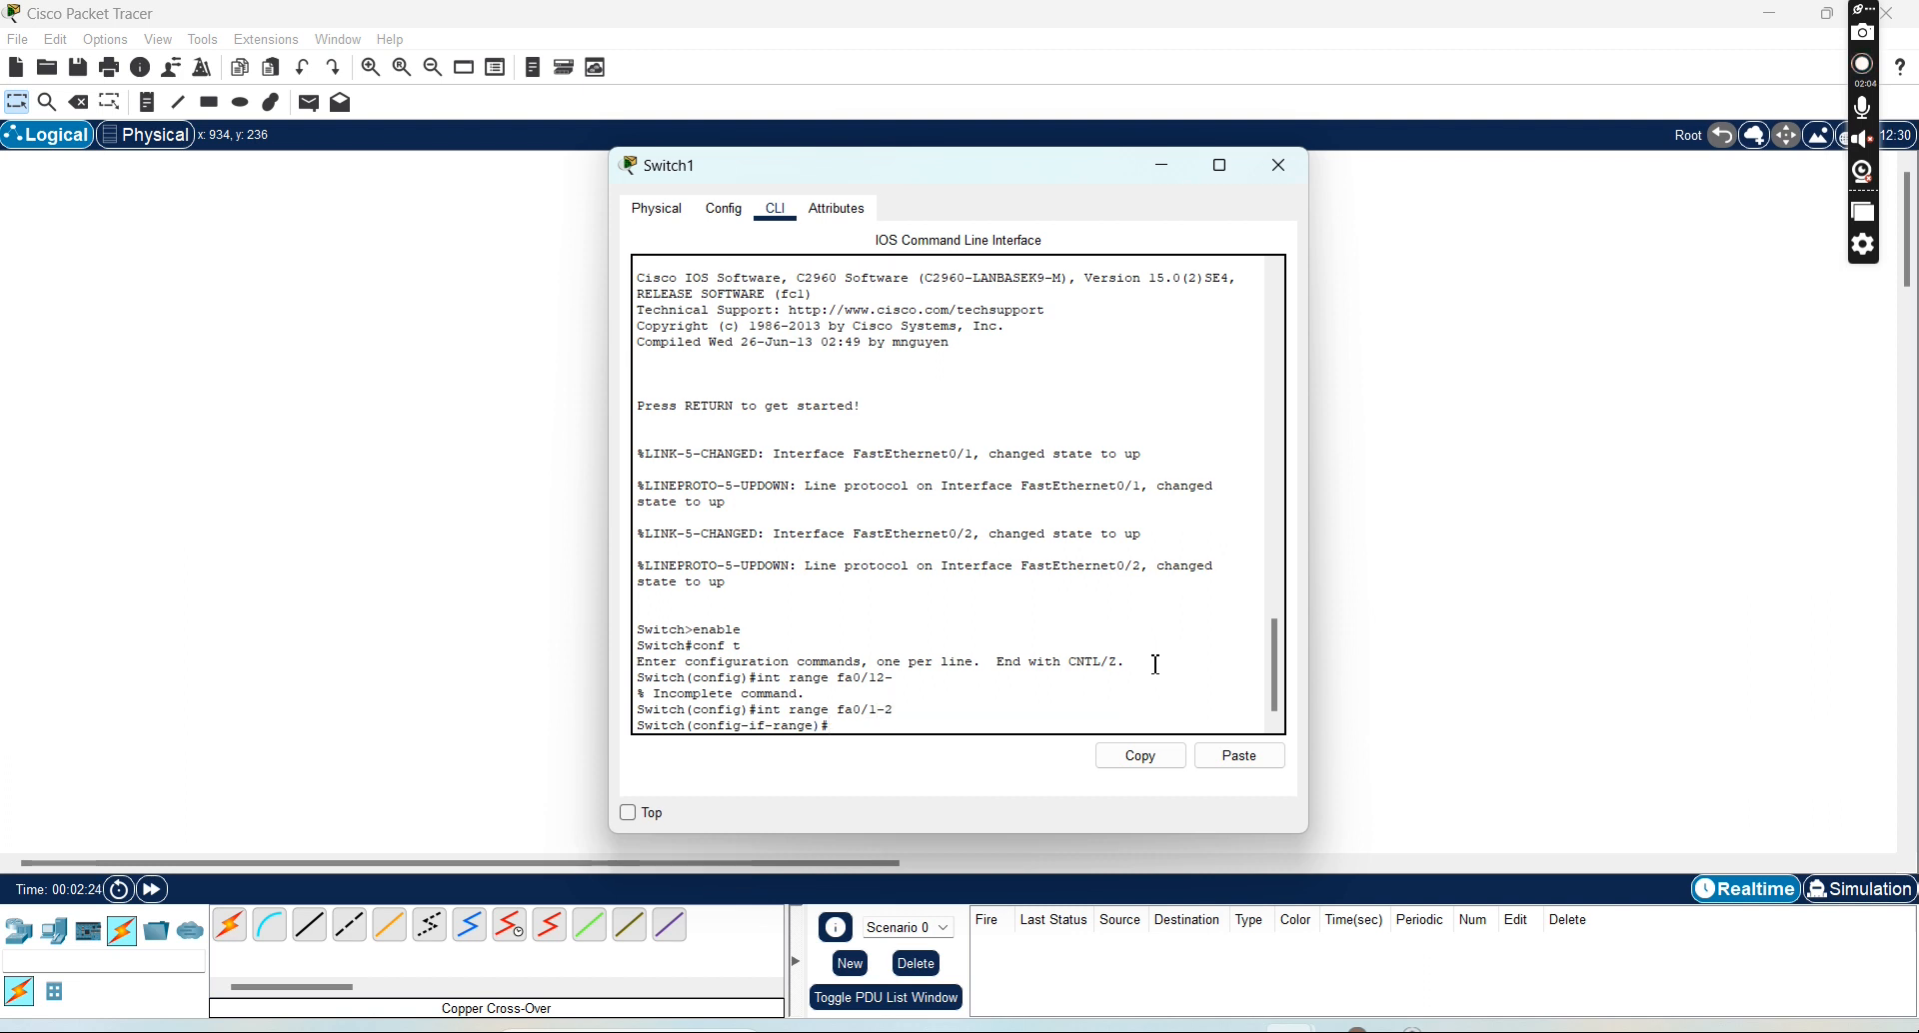
Assign Switch1's selected interface range to access VLAN 20 and close the switch's window
{"action": "type", "text": "swi"}
{"action": "key", "text": "Tab"}
{"action": "type", "text": "access vlan 20"}
{"action": "key", "text": "Return"}
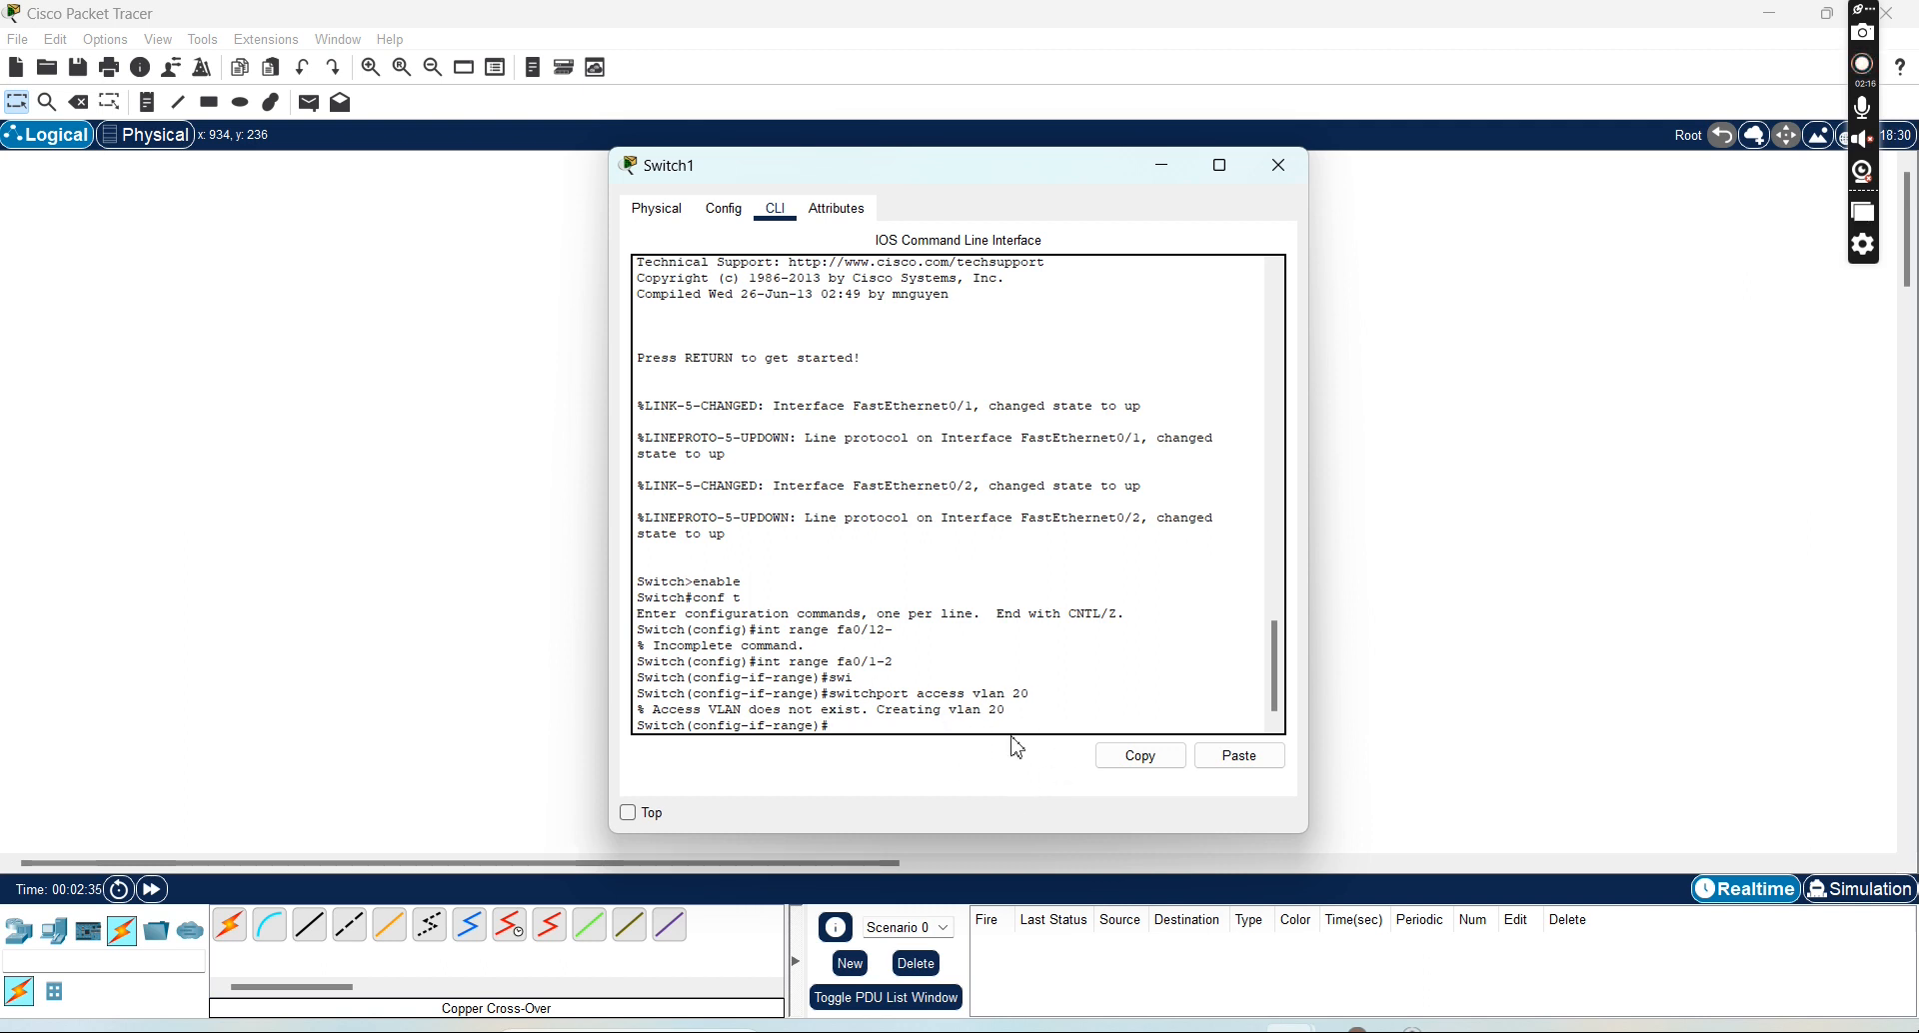
{"action": "left_click", "coordinate": [1278, 166]}
Open the multilayer switch's command line and answer no to the initial configuration dialog
{"action": "left_click", "coordinate": [829, 247]}
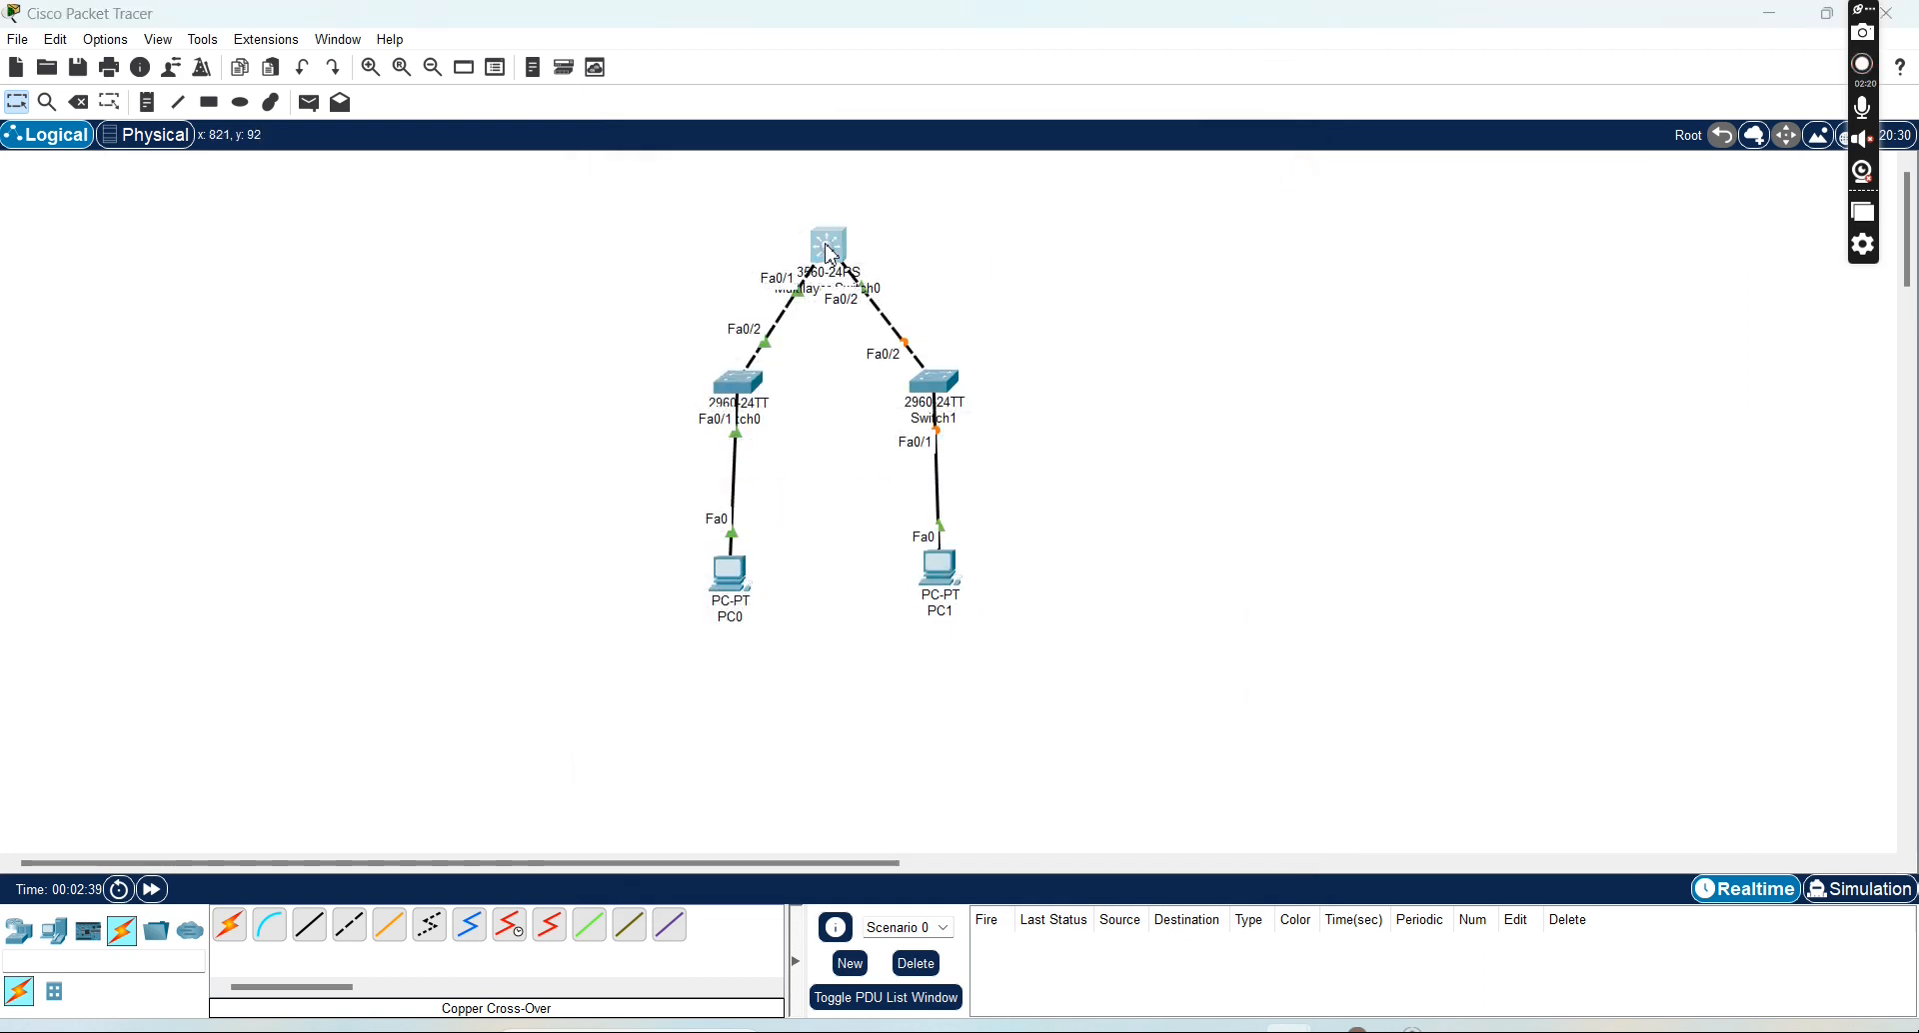
{"action": "left_click", "coordinate": [776, 209]}
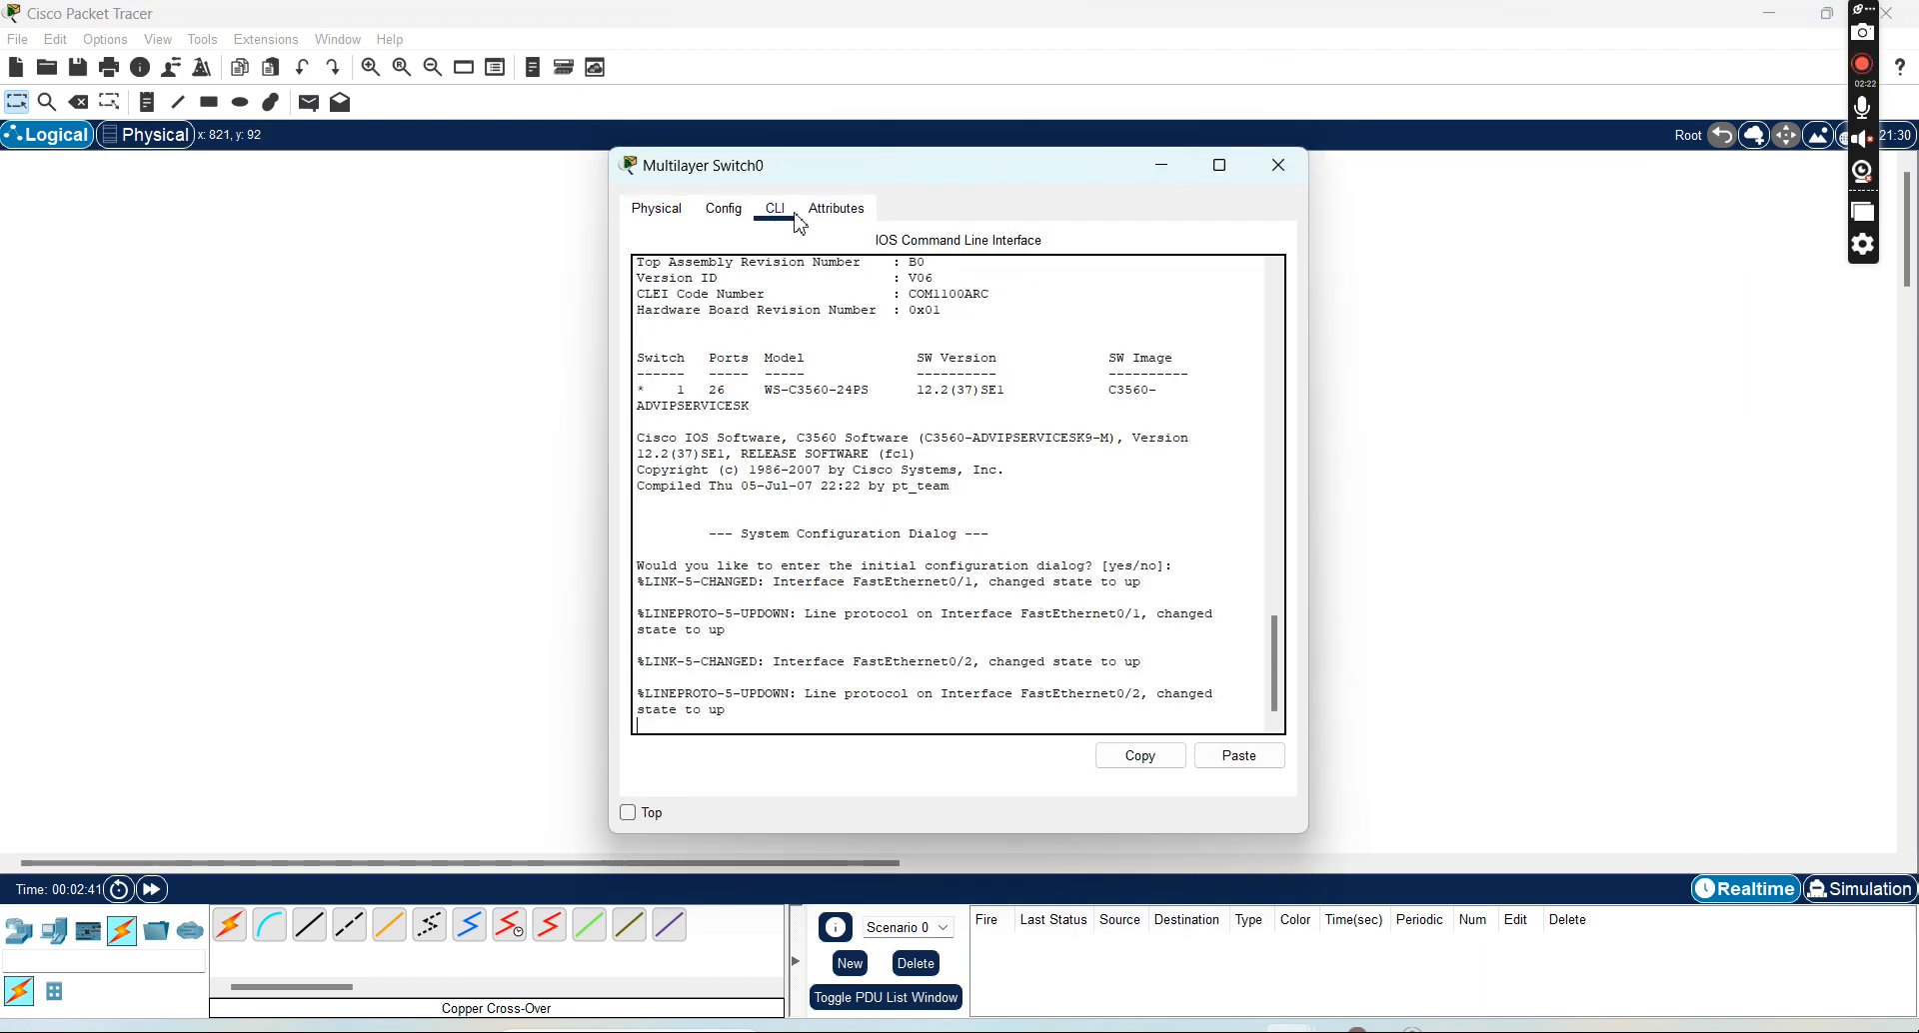
{"action": "key", "text": "Return"}
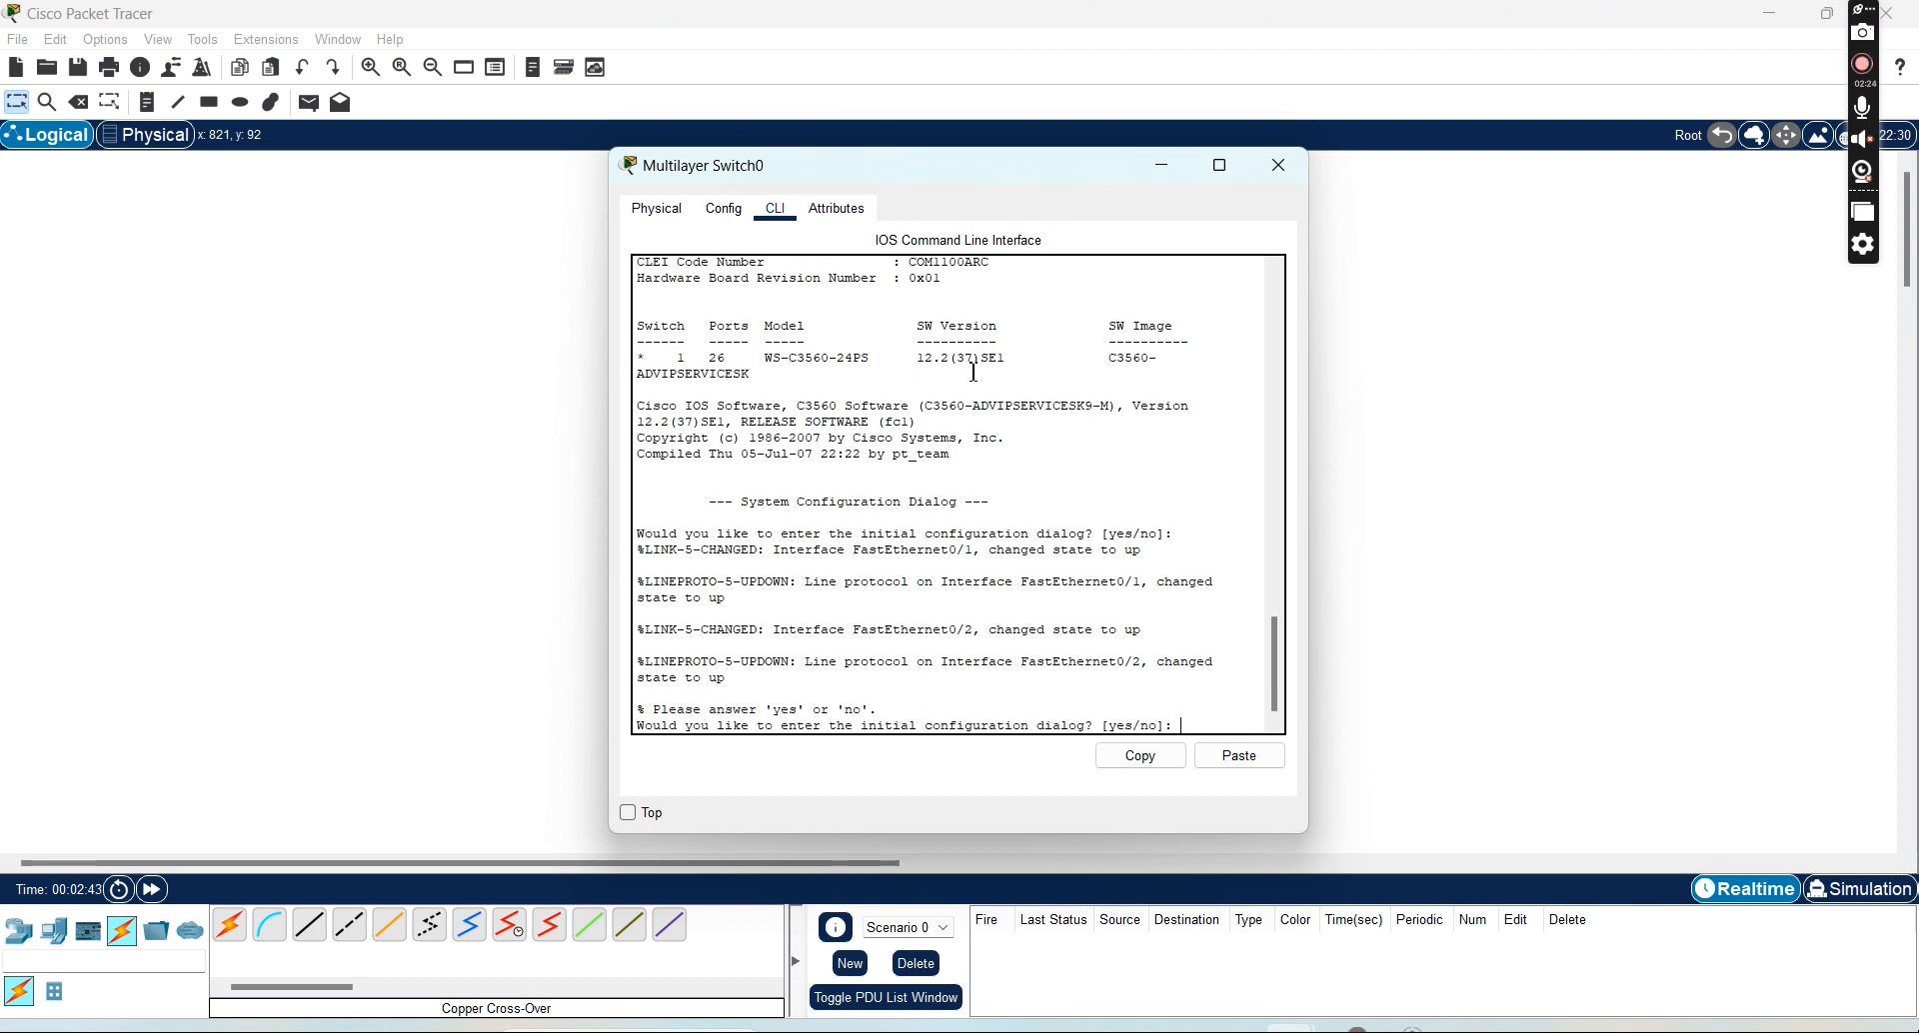
{"action": "type", "text": "no"}
{"action": "key", "text": "Return"}
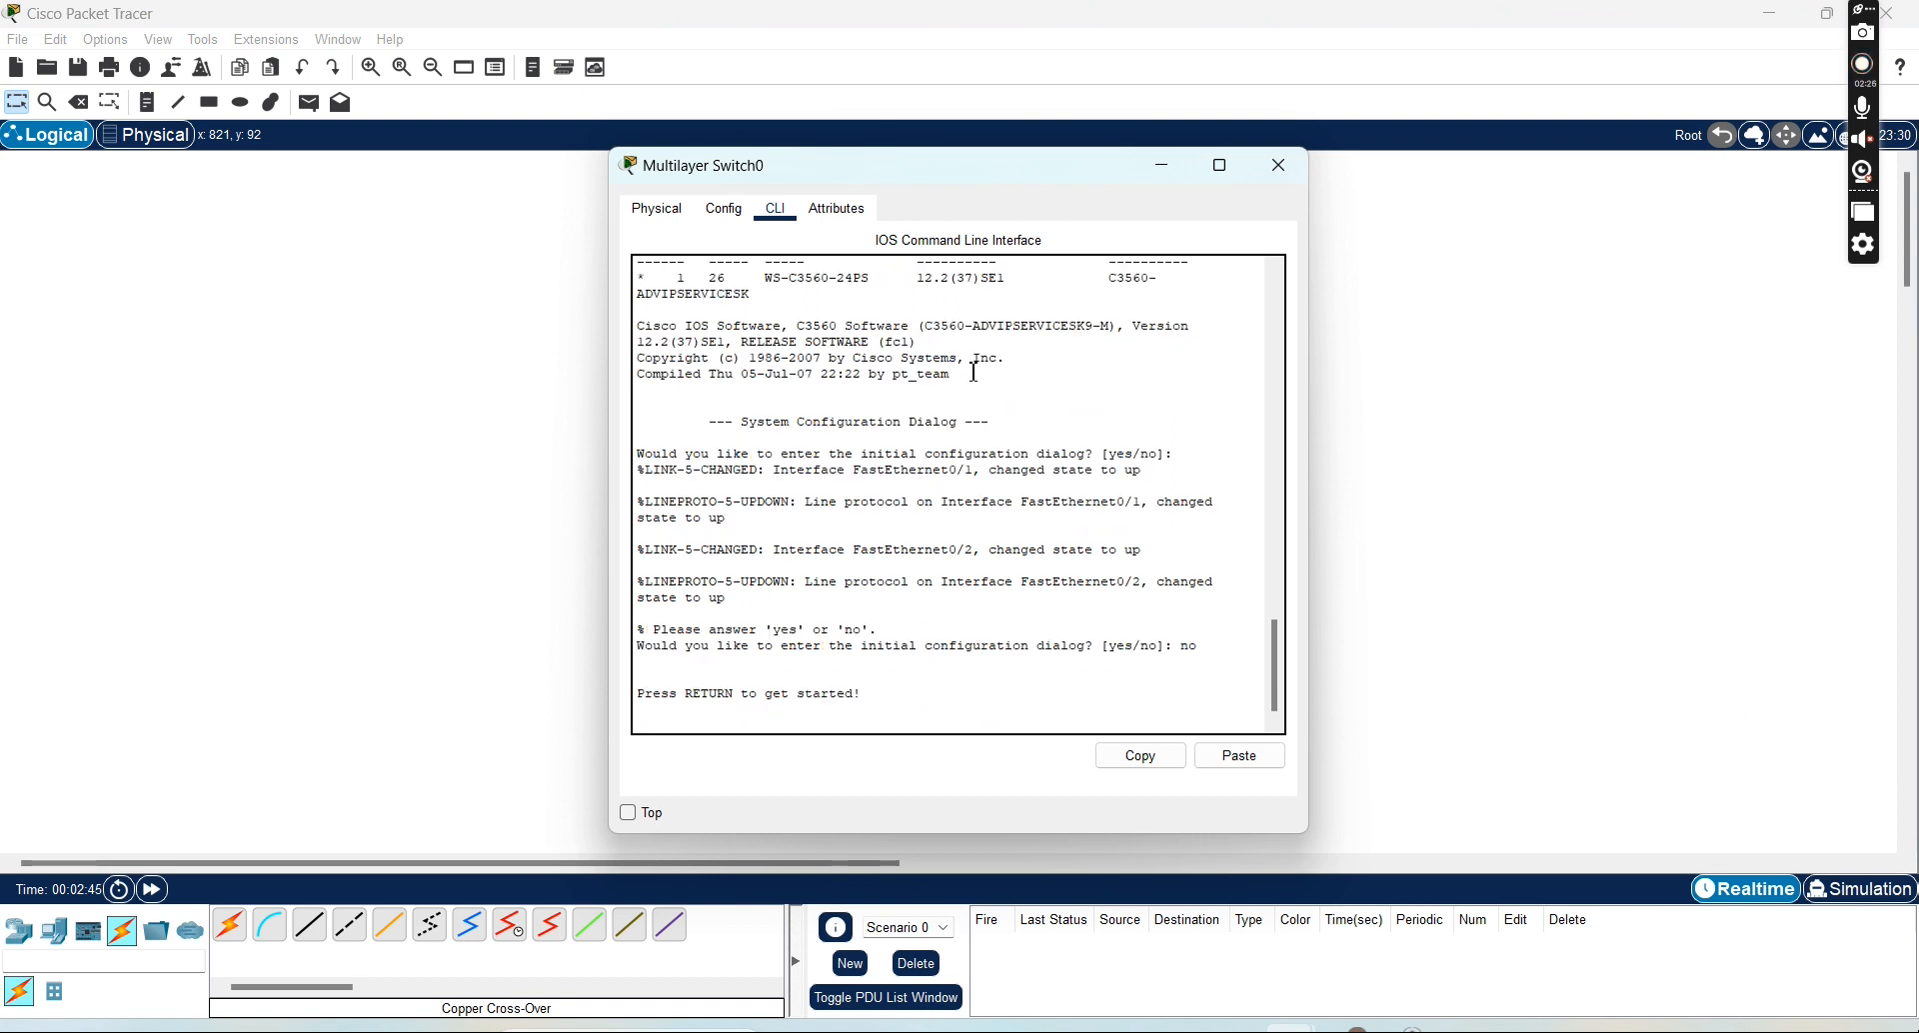
{"action": "key", "text": "Return"}
Enter privileged mode and global configuration mode on the multilayer switch
{"action": "type", "text": "en"}
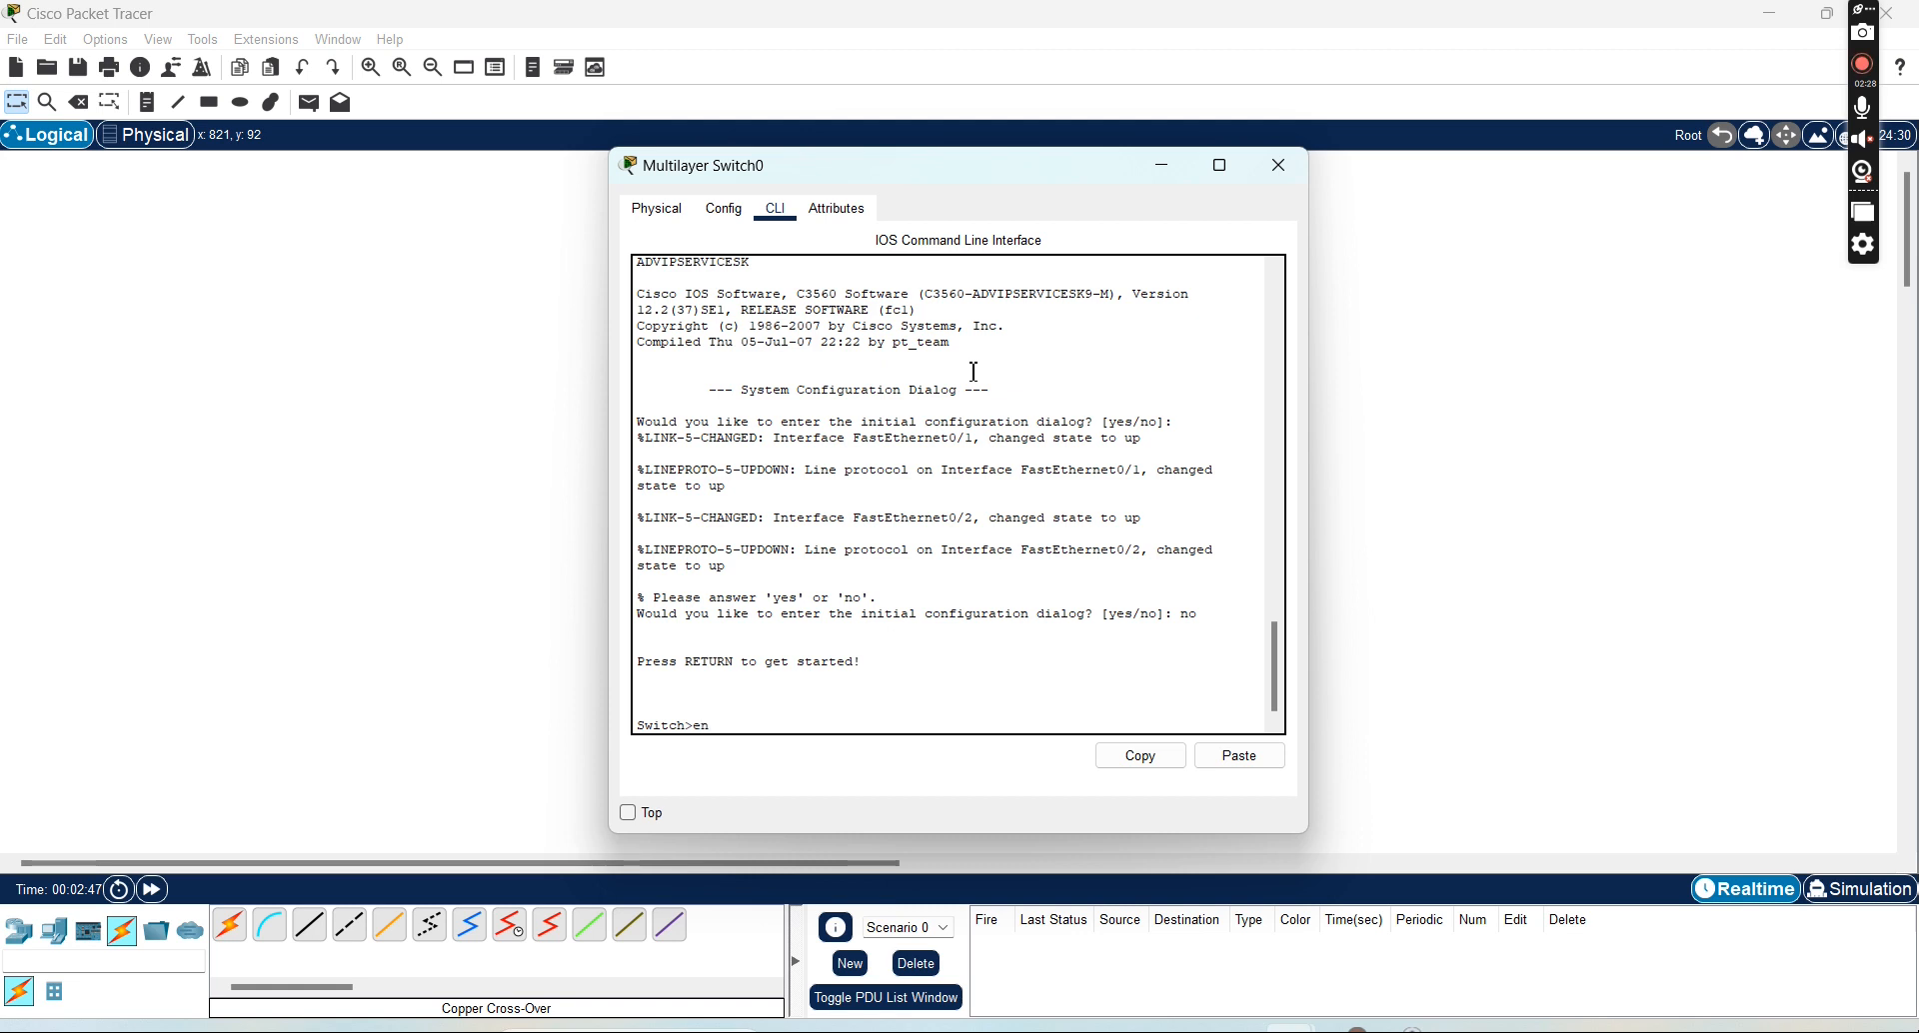
{"action": "type", "text": "able"}
{"action": "key", "text": "Return"}
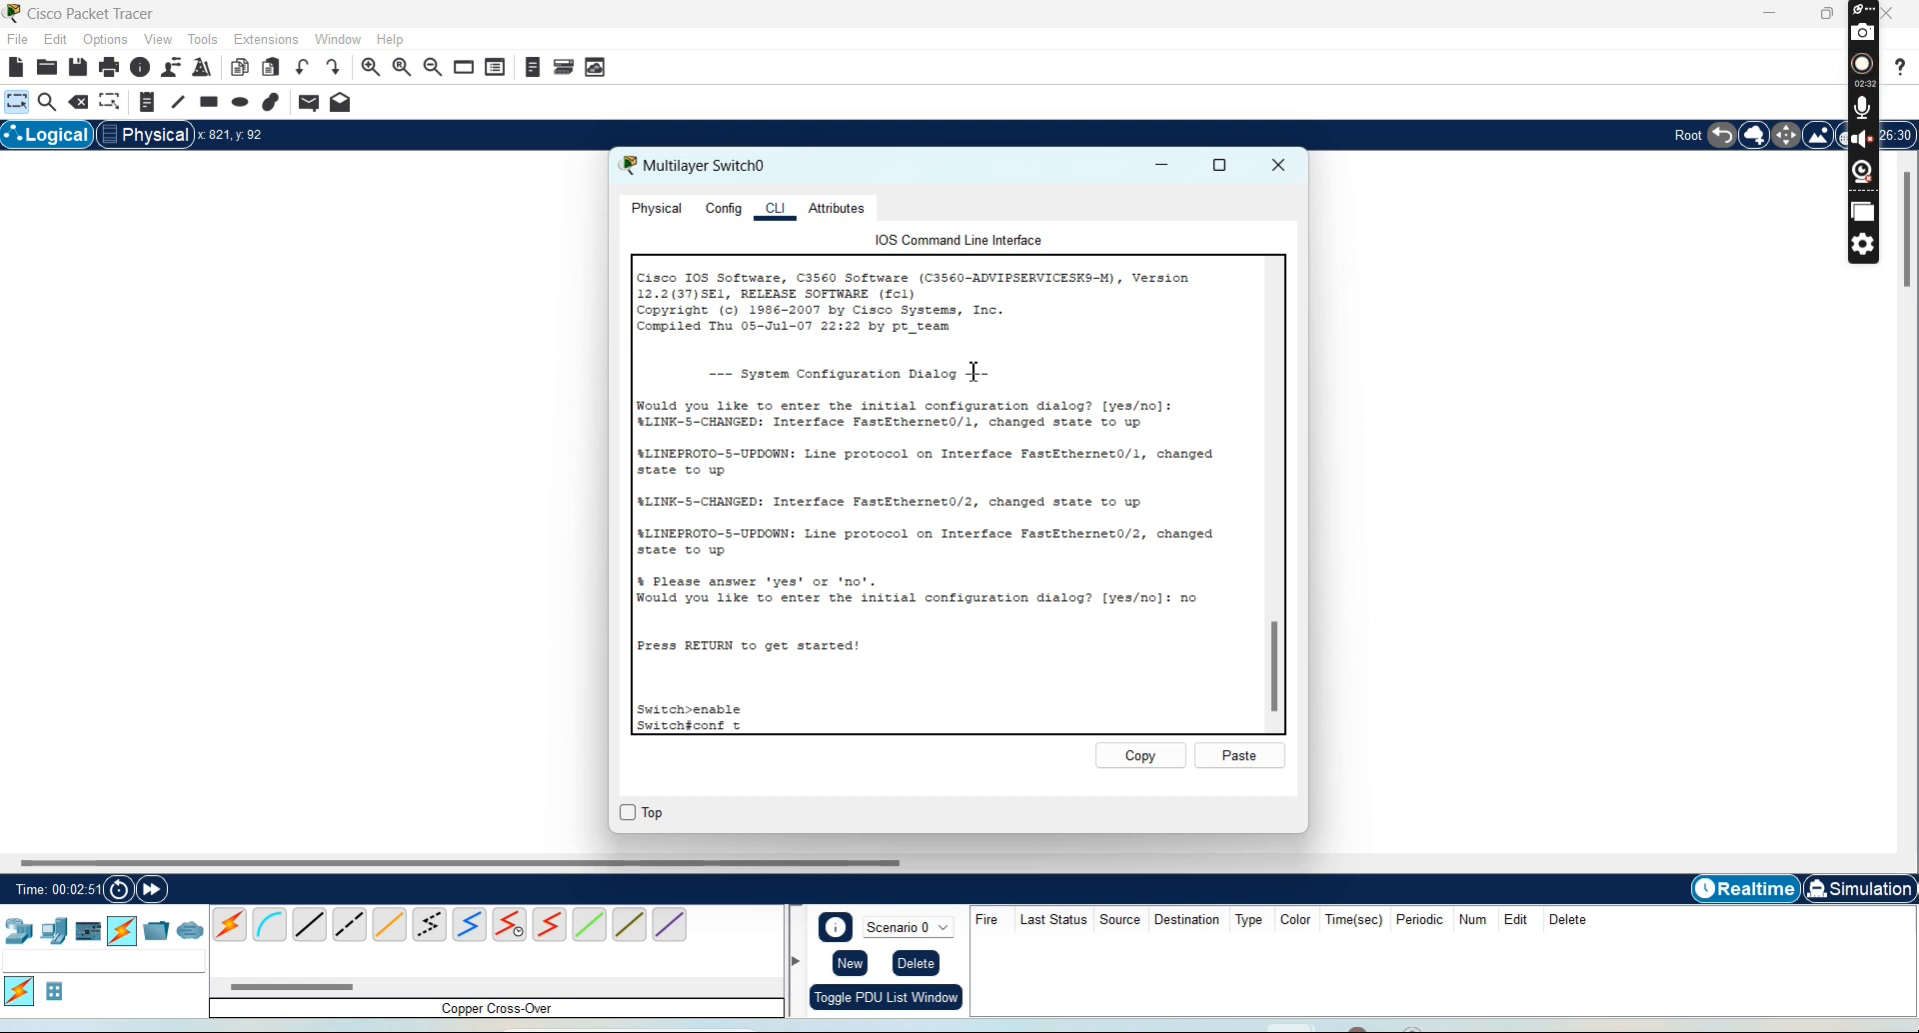
{"action": "type", "text": "conf t"}
{"action": "key", "text": "Return"}
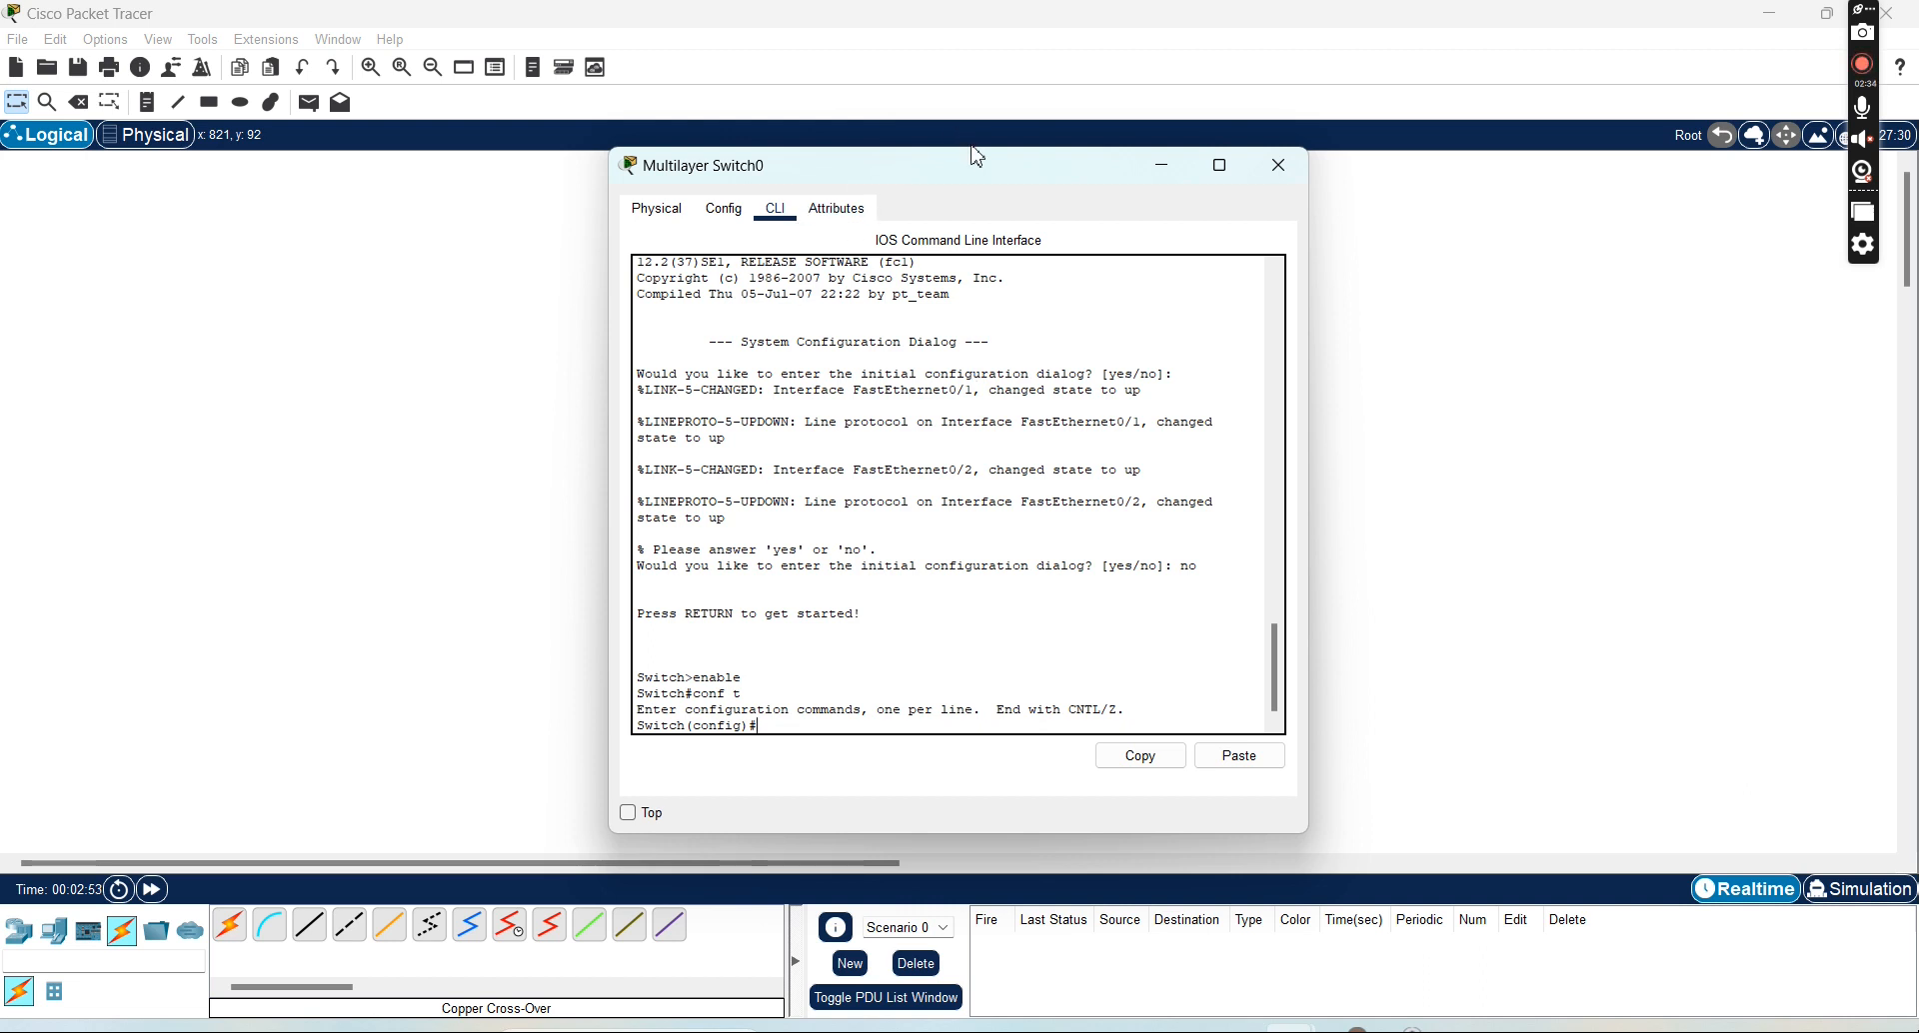
Move the multilayer switch's window clear of the topology and create VLANs 10 and 20 on the switch
{"action": "left_click_drag", "start_coordinate": [997, 179], "coordinate": [1347, 153]}
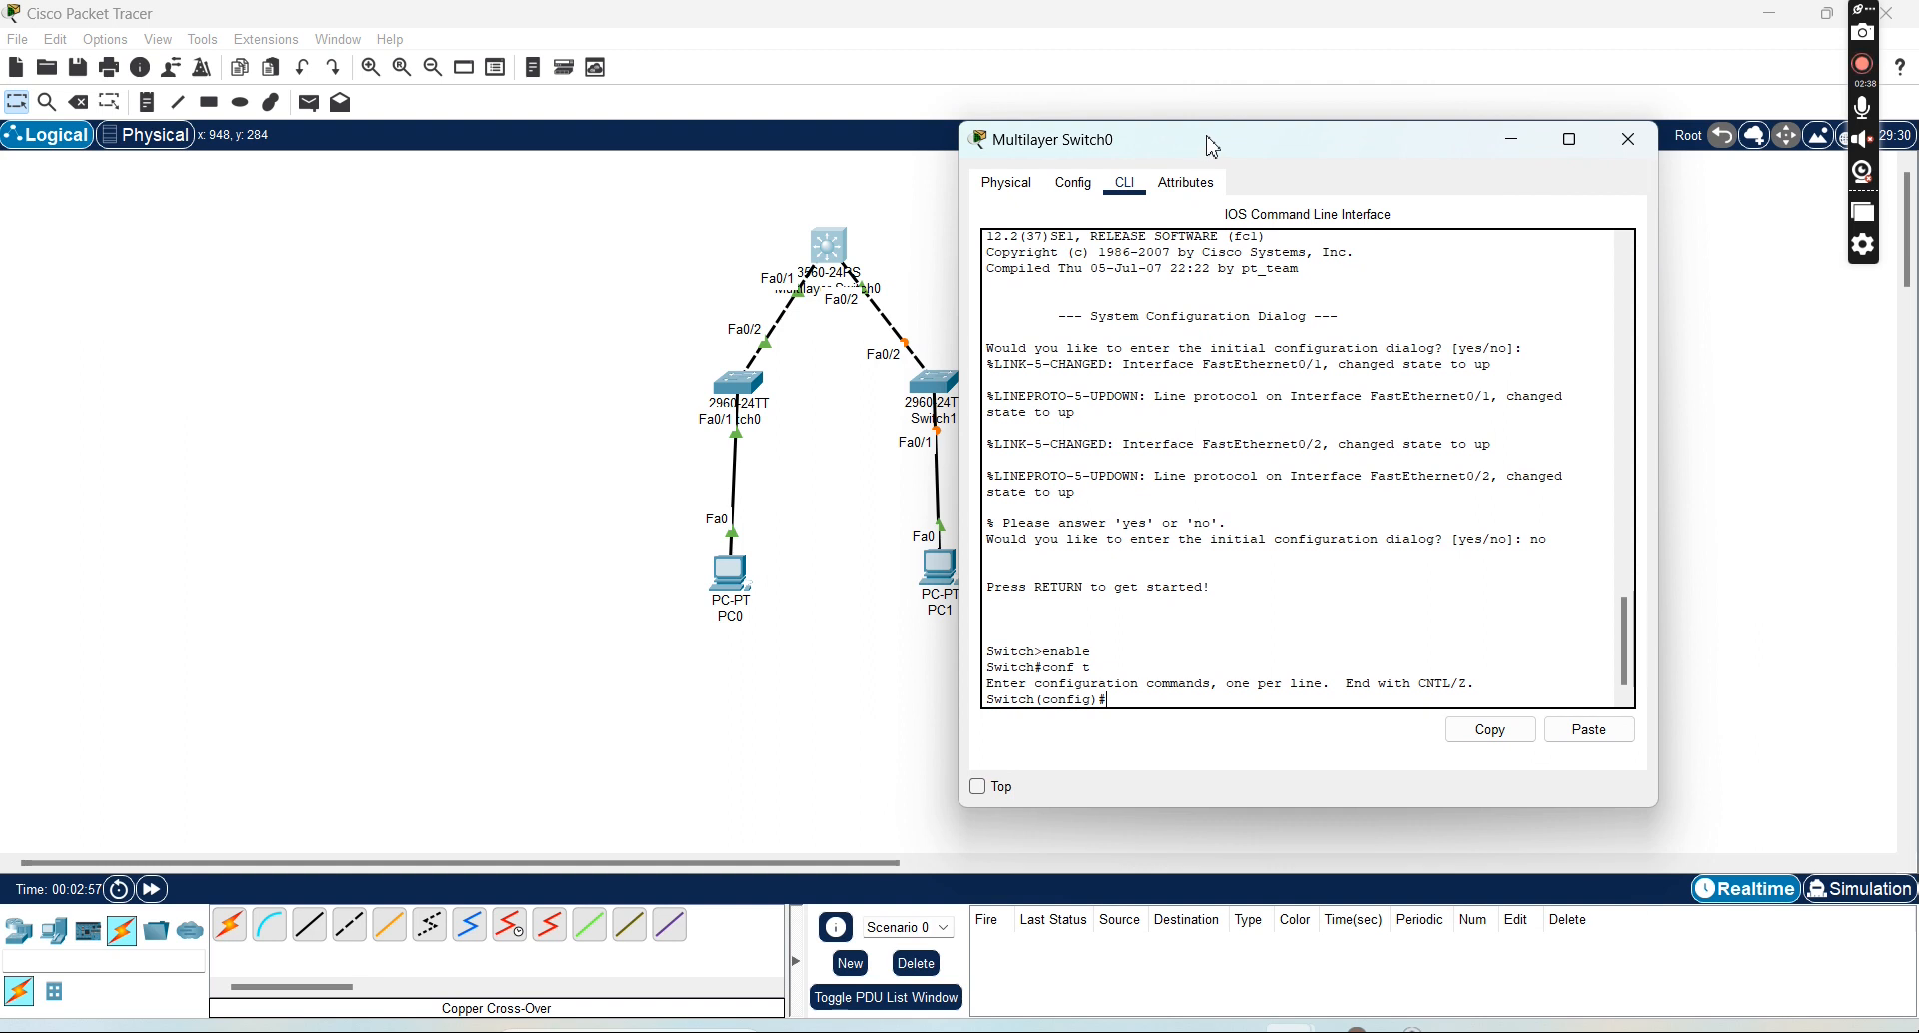
{"action": "left_click_drag", "start_coordinate": [1208, 146], "coordinate": [1237, 138]}
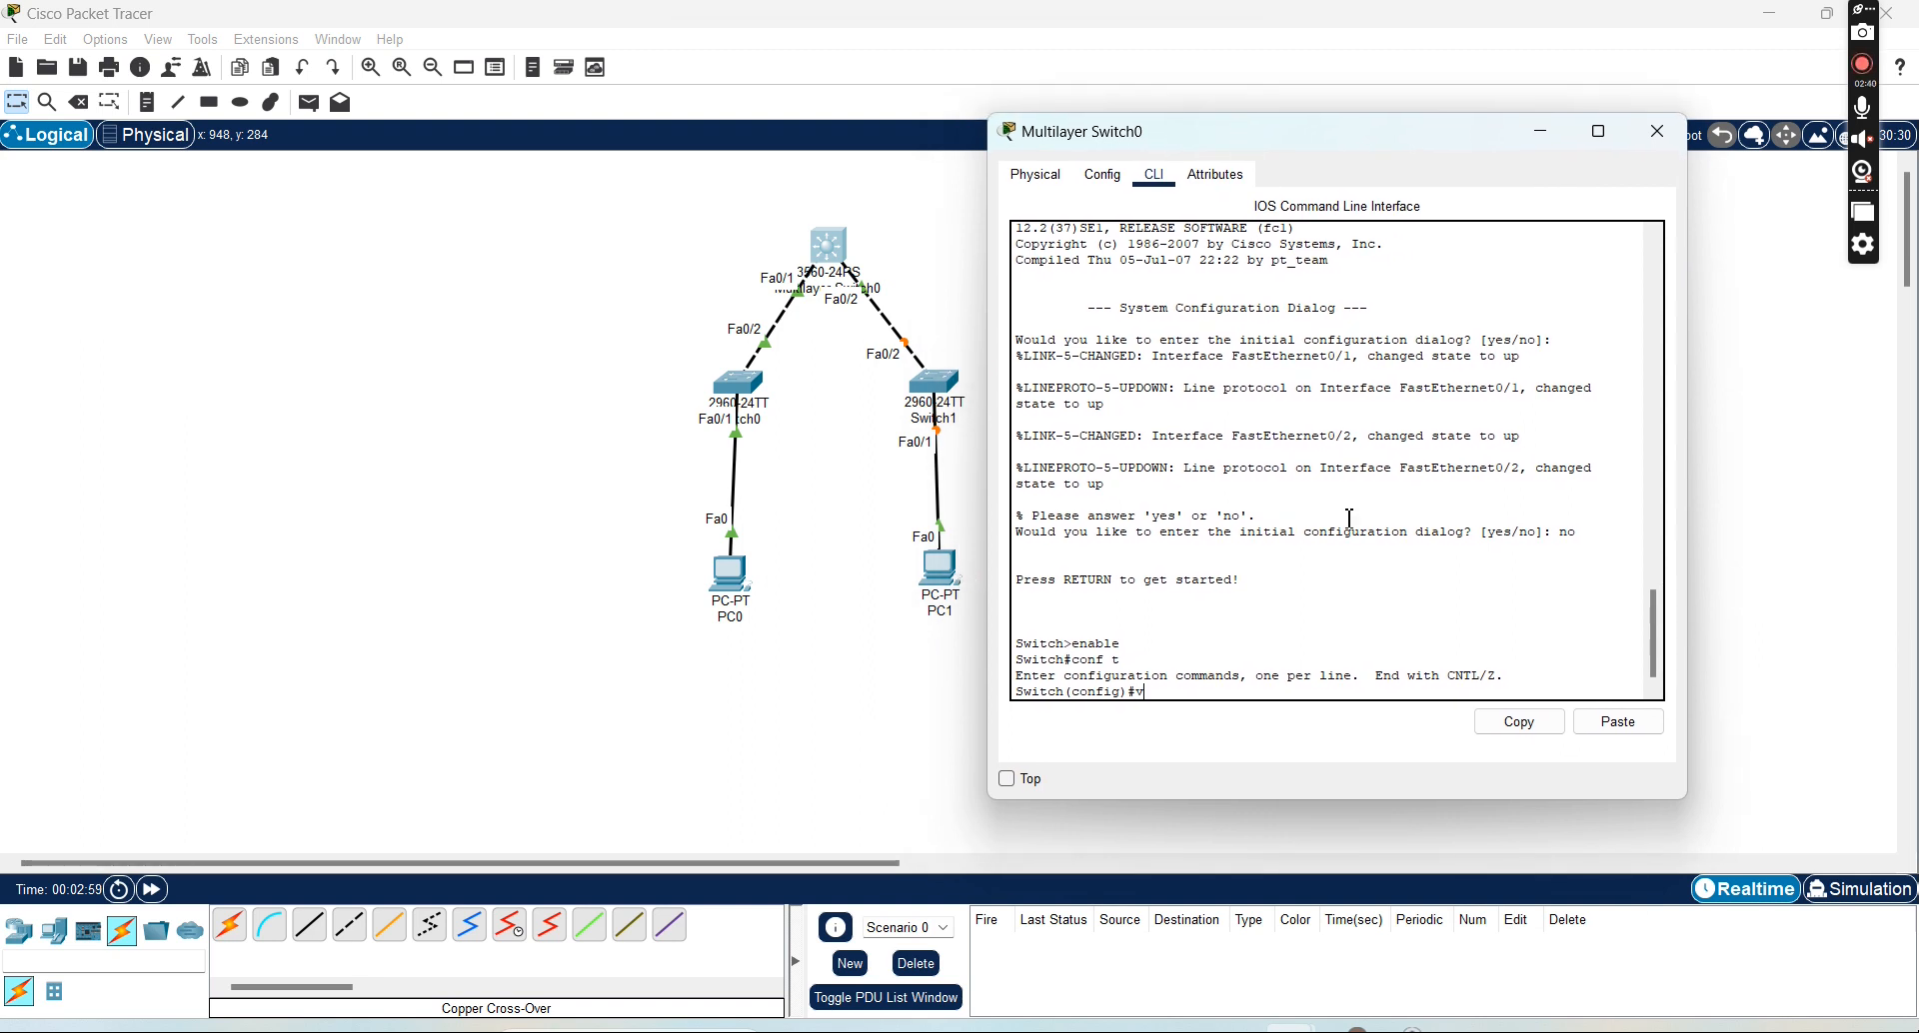
{"action": "type", "text": "lan 10"}
{"action": "key", "text": "Return"}
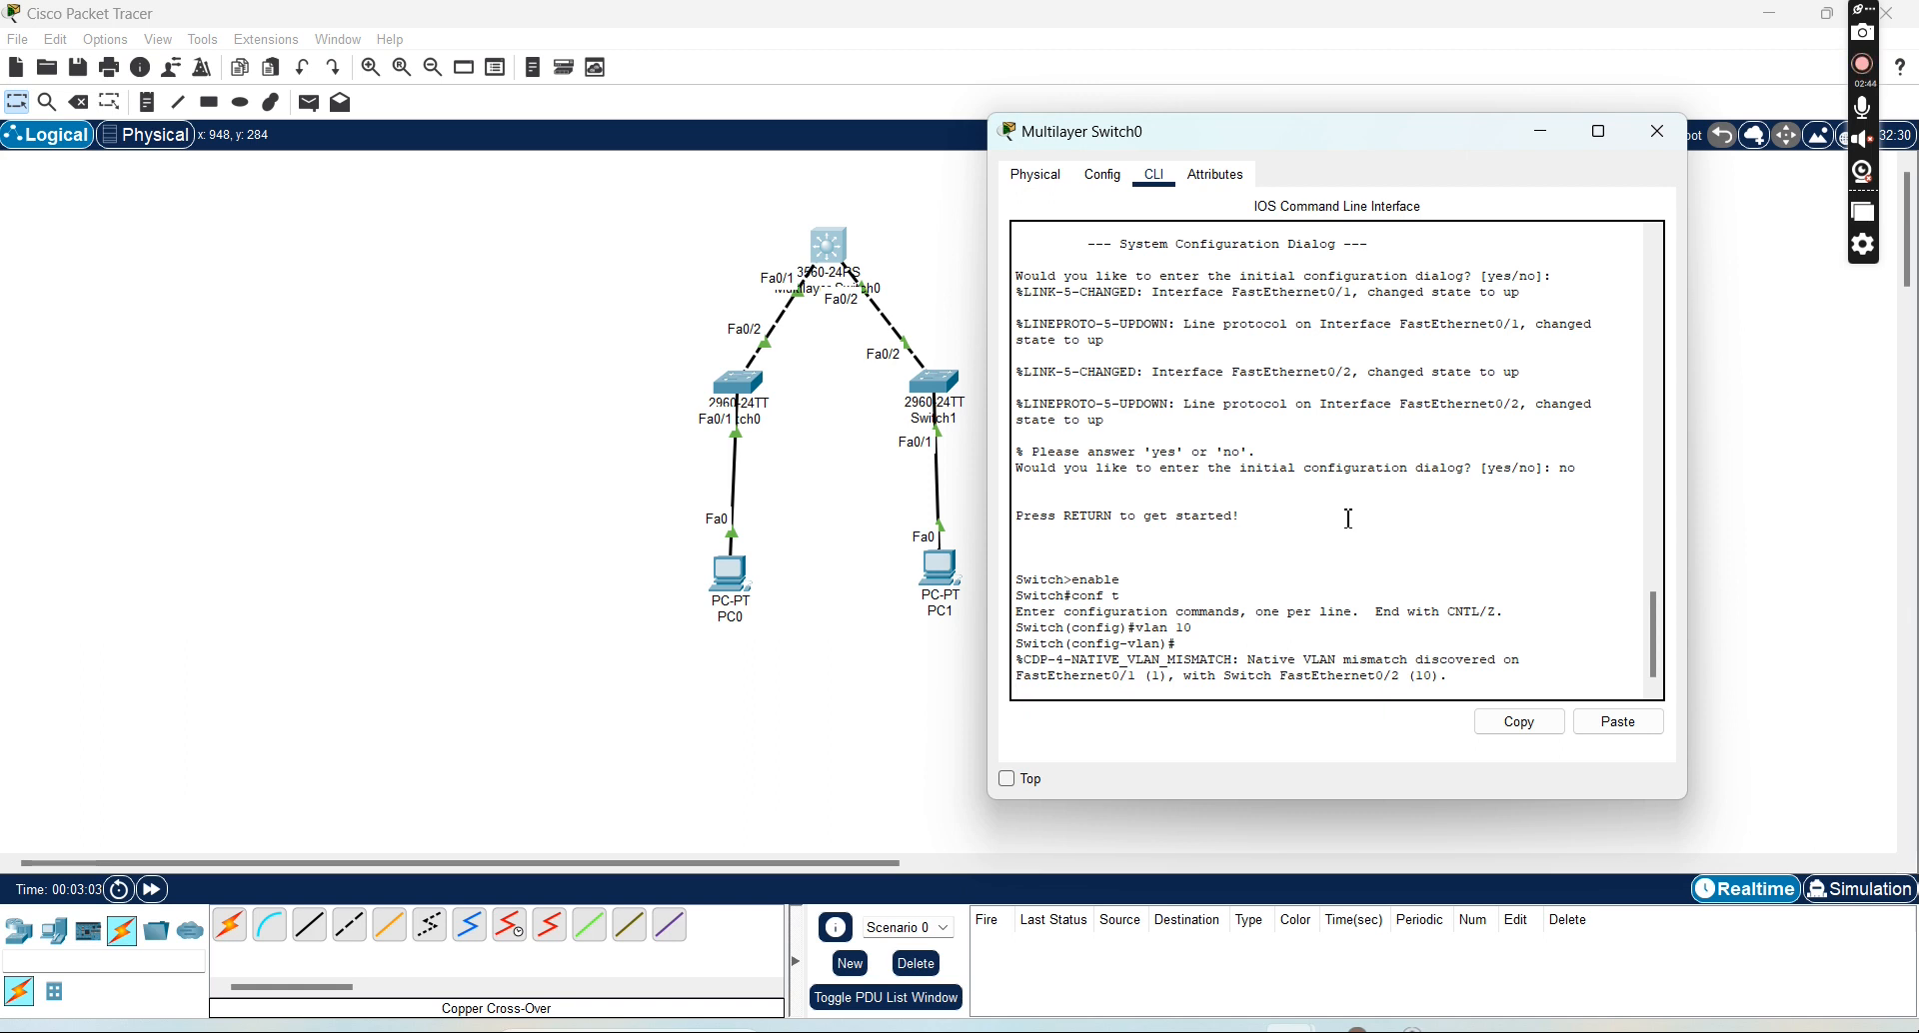
{"action": "key", "text": "Return"}
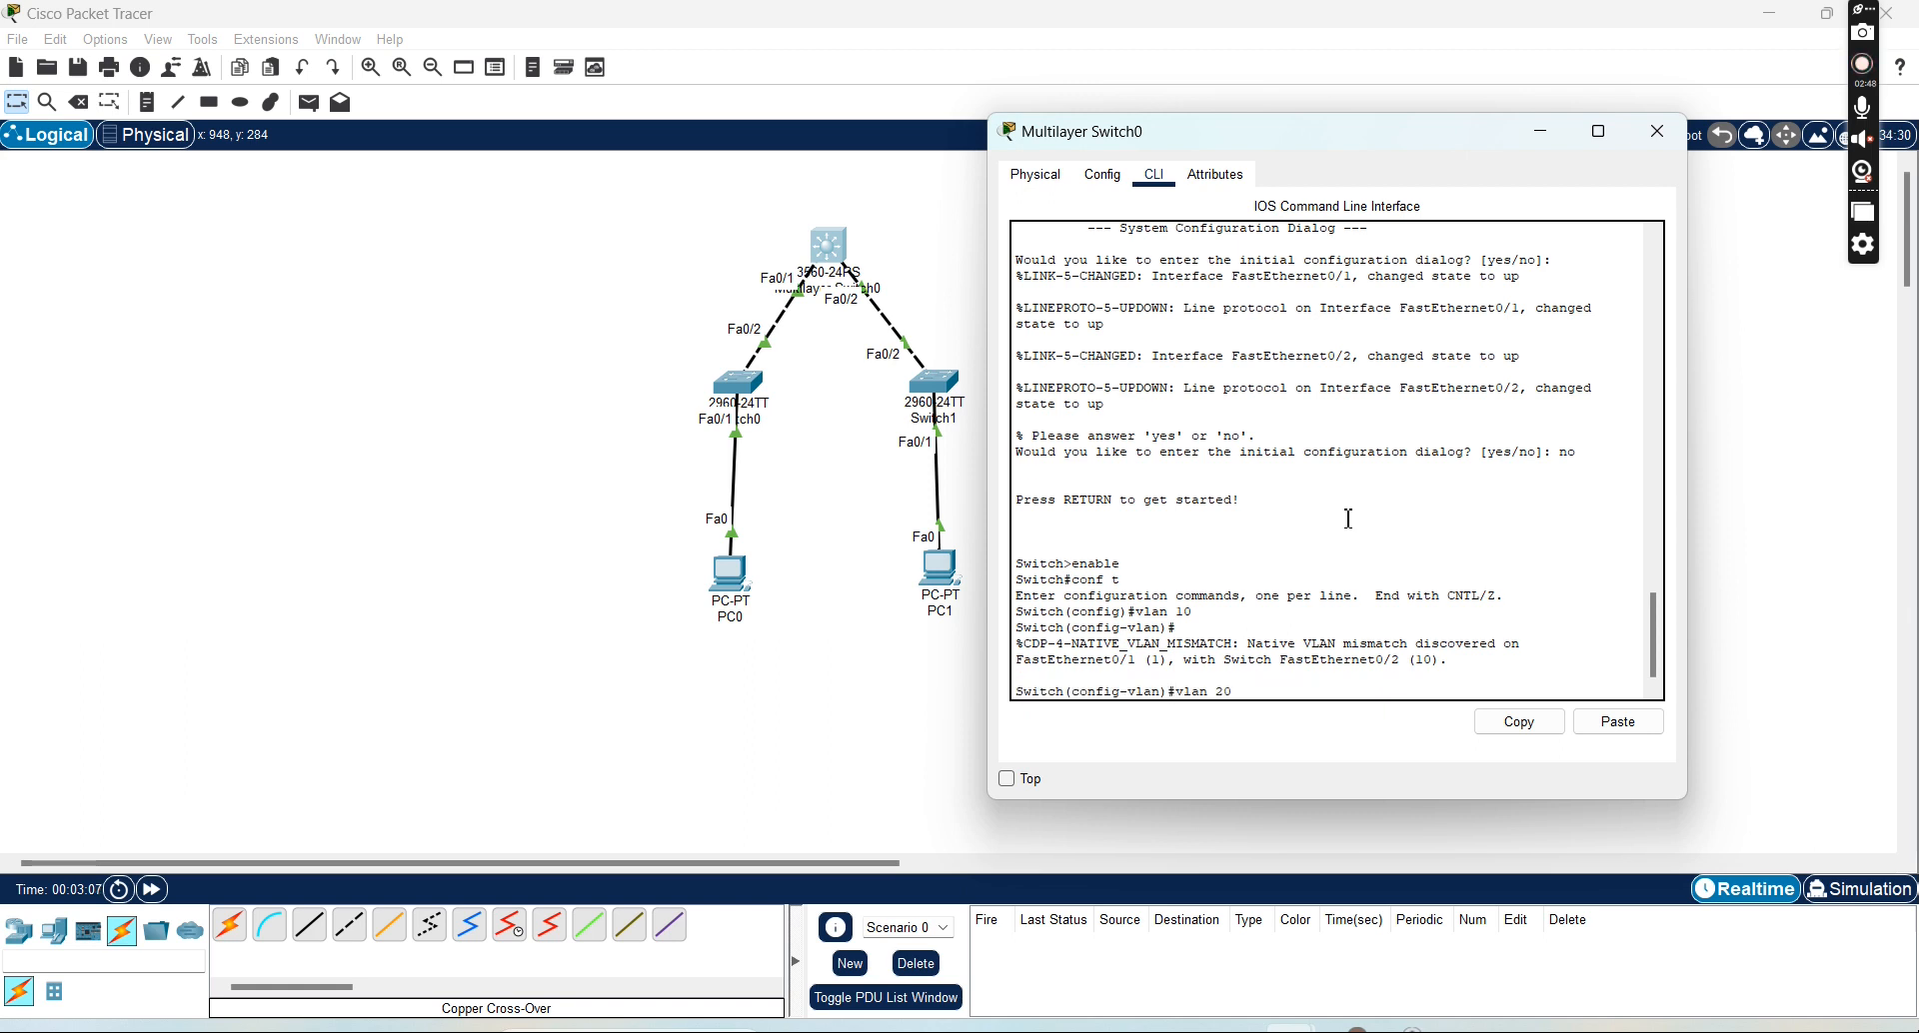
{"action": "key", "text": "Return"}
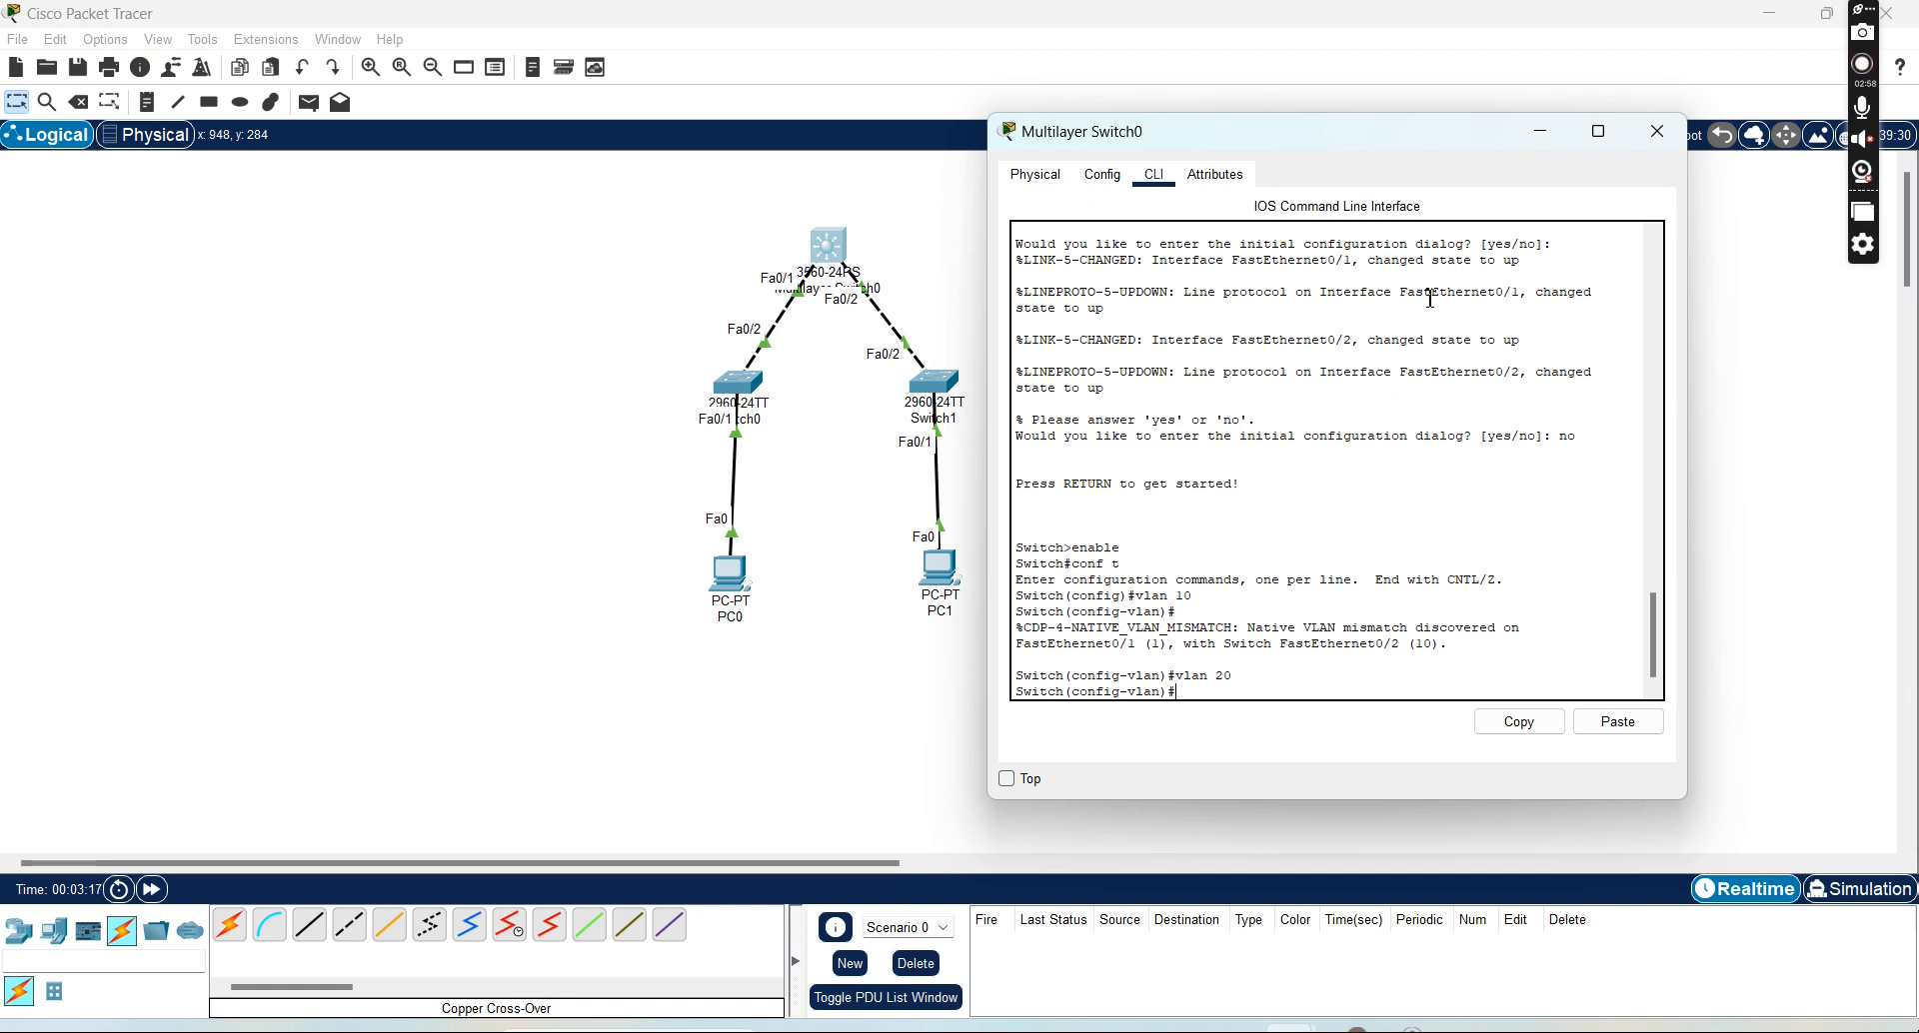
Enable IP routing on the multilayer switch
{"action": "type", "text": "int"}
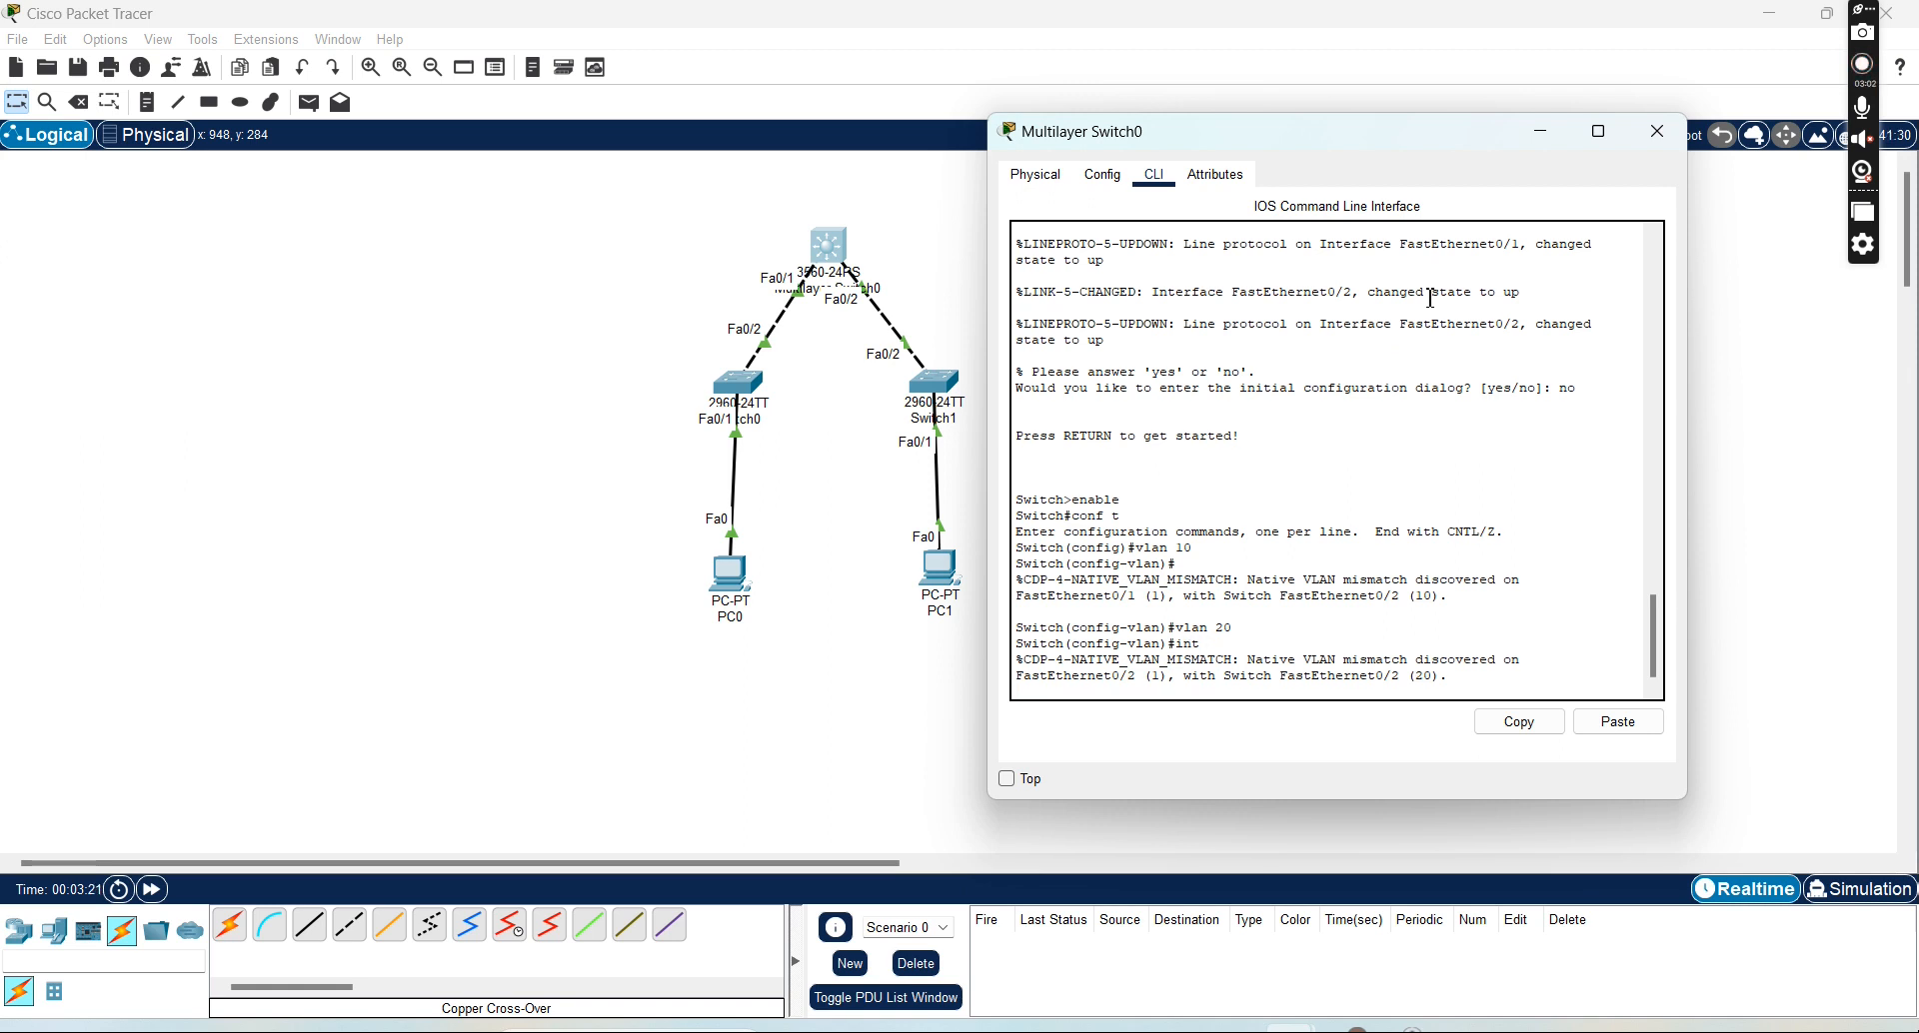
{"action": "key", "text": "Return"}
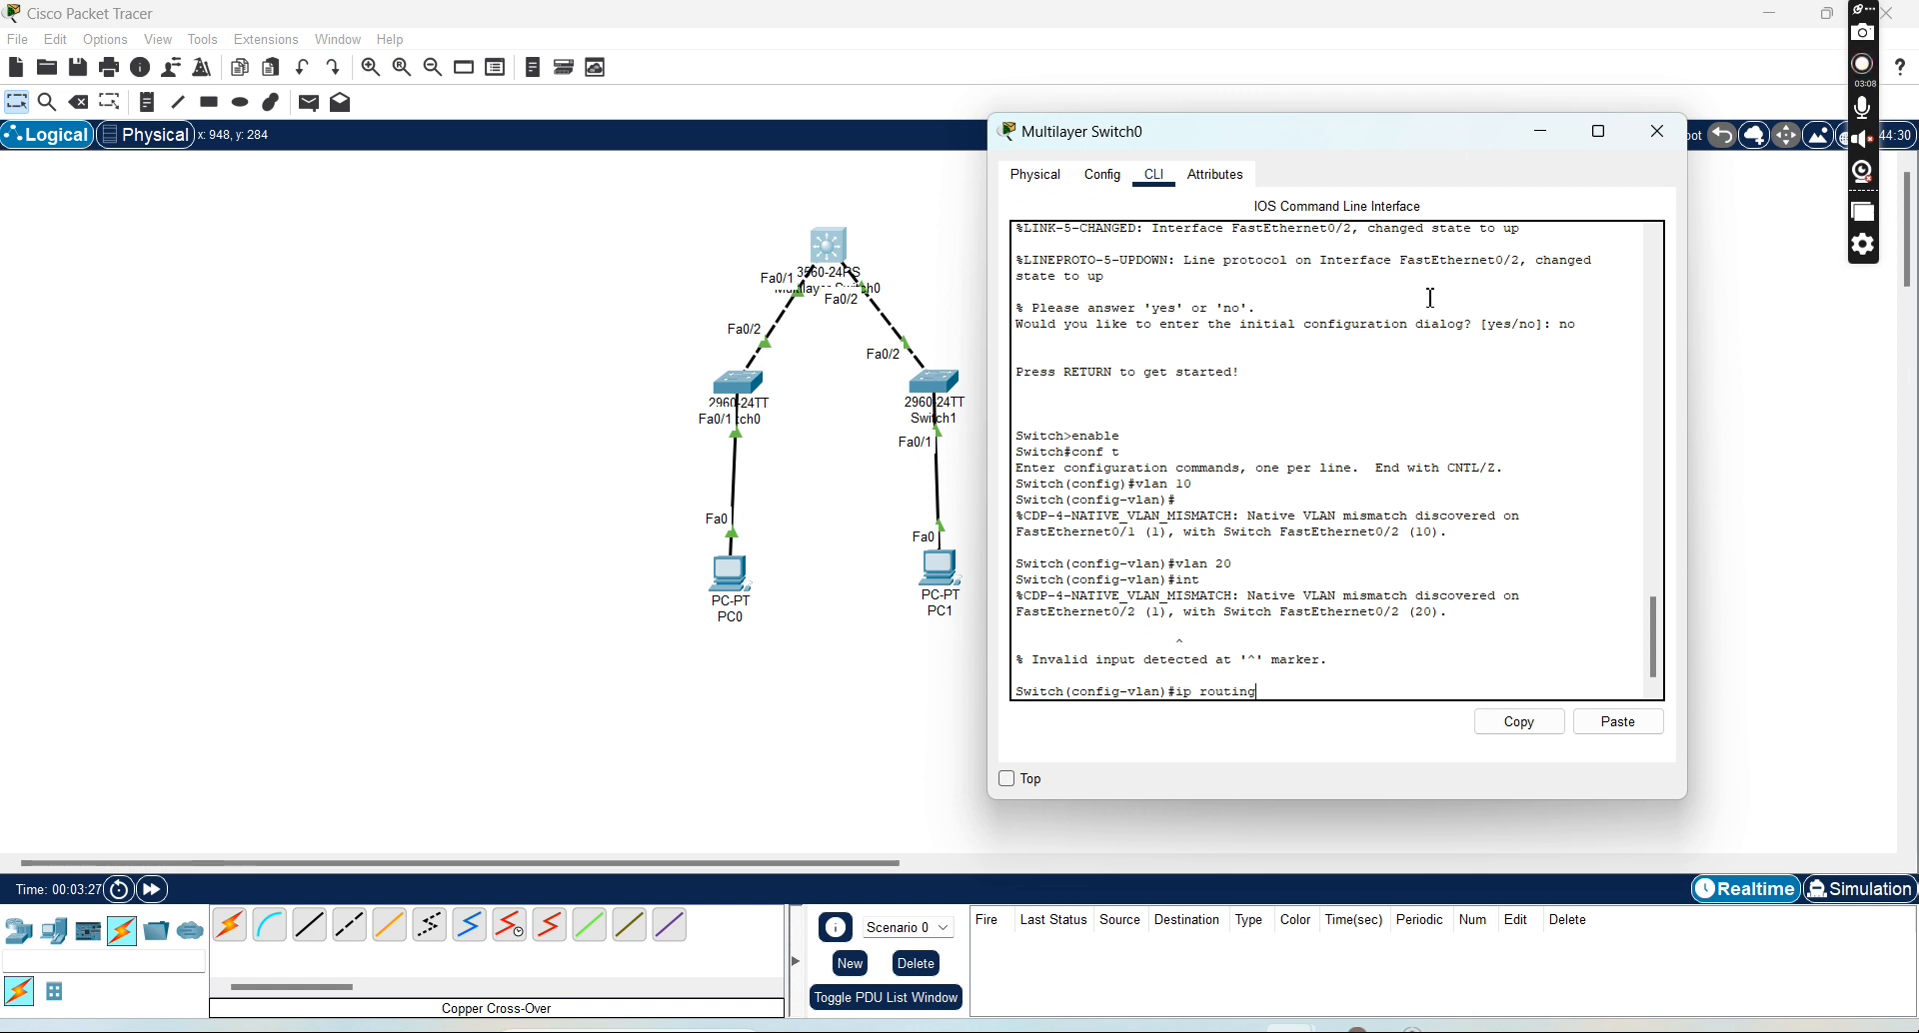
{"action": "key", "text": "Return"}
Configure the multilayer switch's VLAN 10 interface with IP address 10.0.0.1 and subnet mask 255.0.0.0
{"action": "type", "text": "ip"}
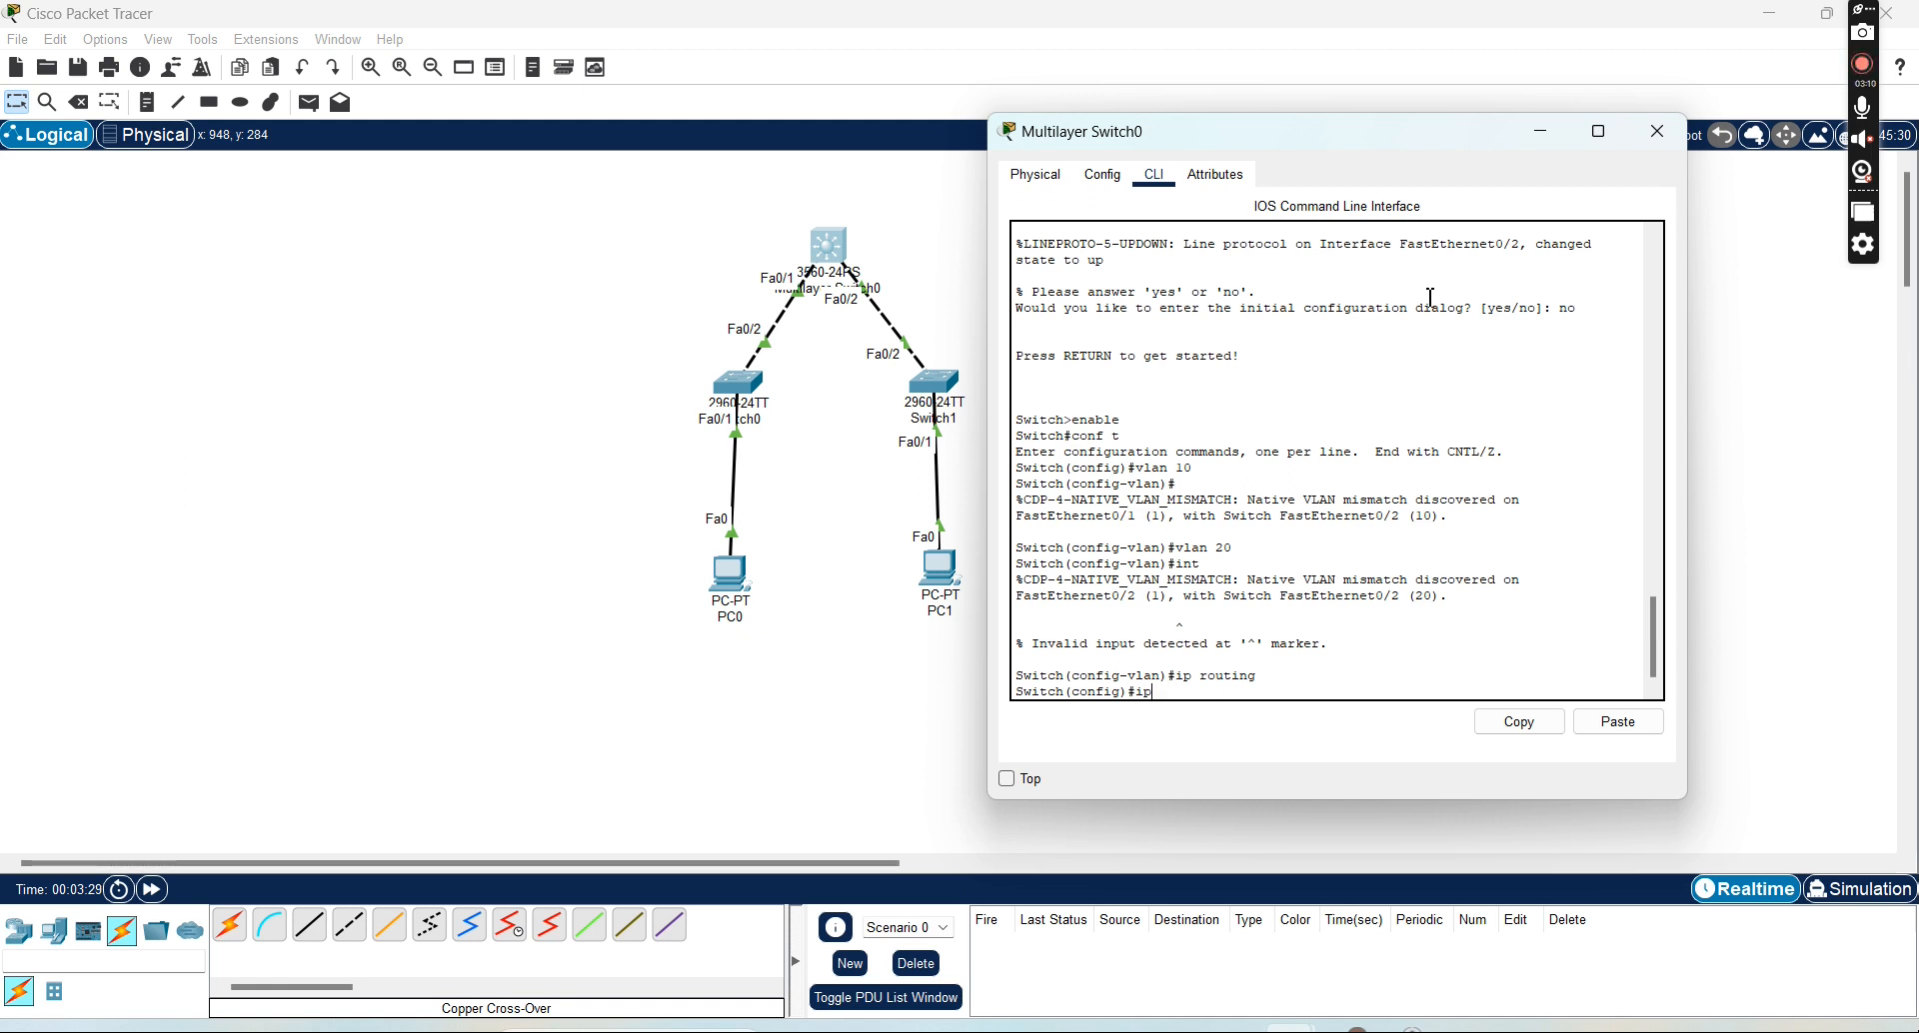
{"action": "key", "text": "BackSpace"}
{"action": "key", "text": "BackSpace"}
{"action": "type", "text": "i"}
{"action": "key", "text": "Return"}
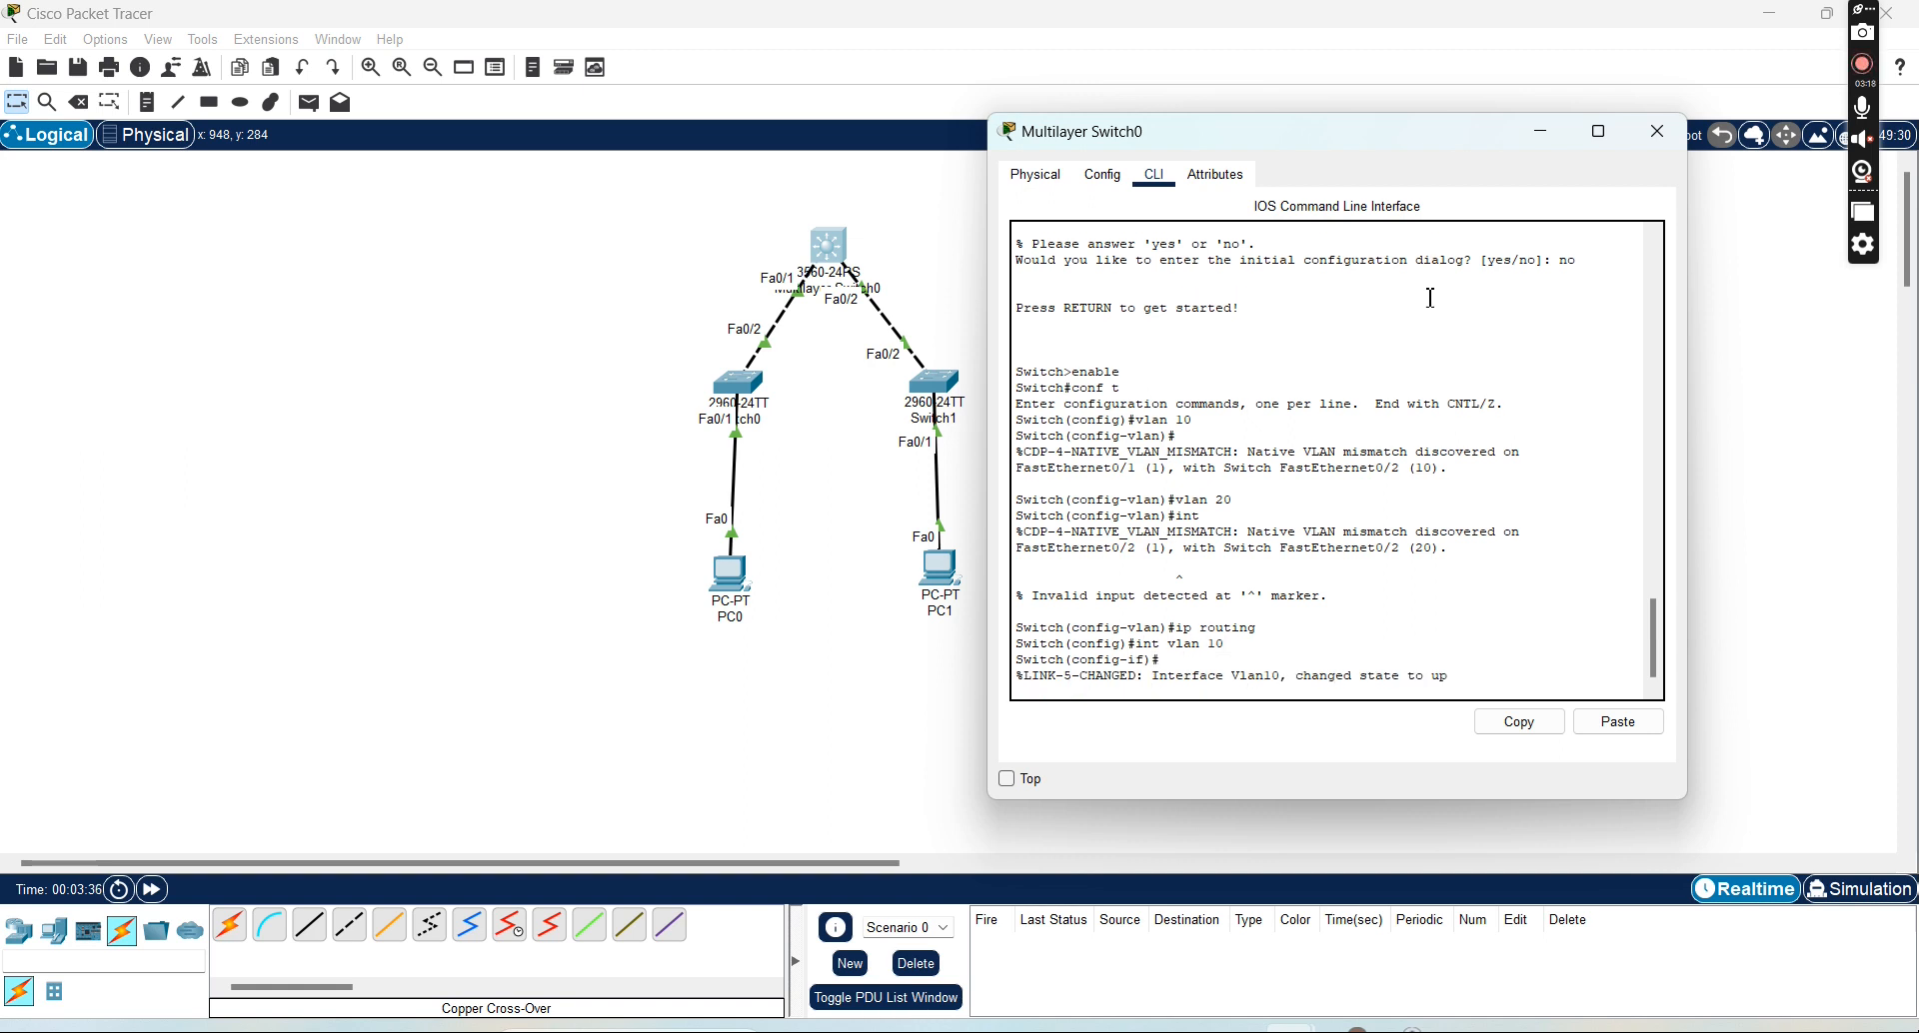
{"action": "key", "text": "Return"}
{"action": "type", "text": "itch(config-if)#ip addre"}
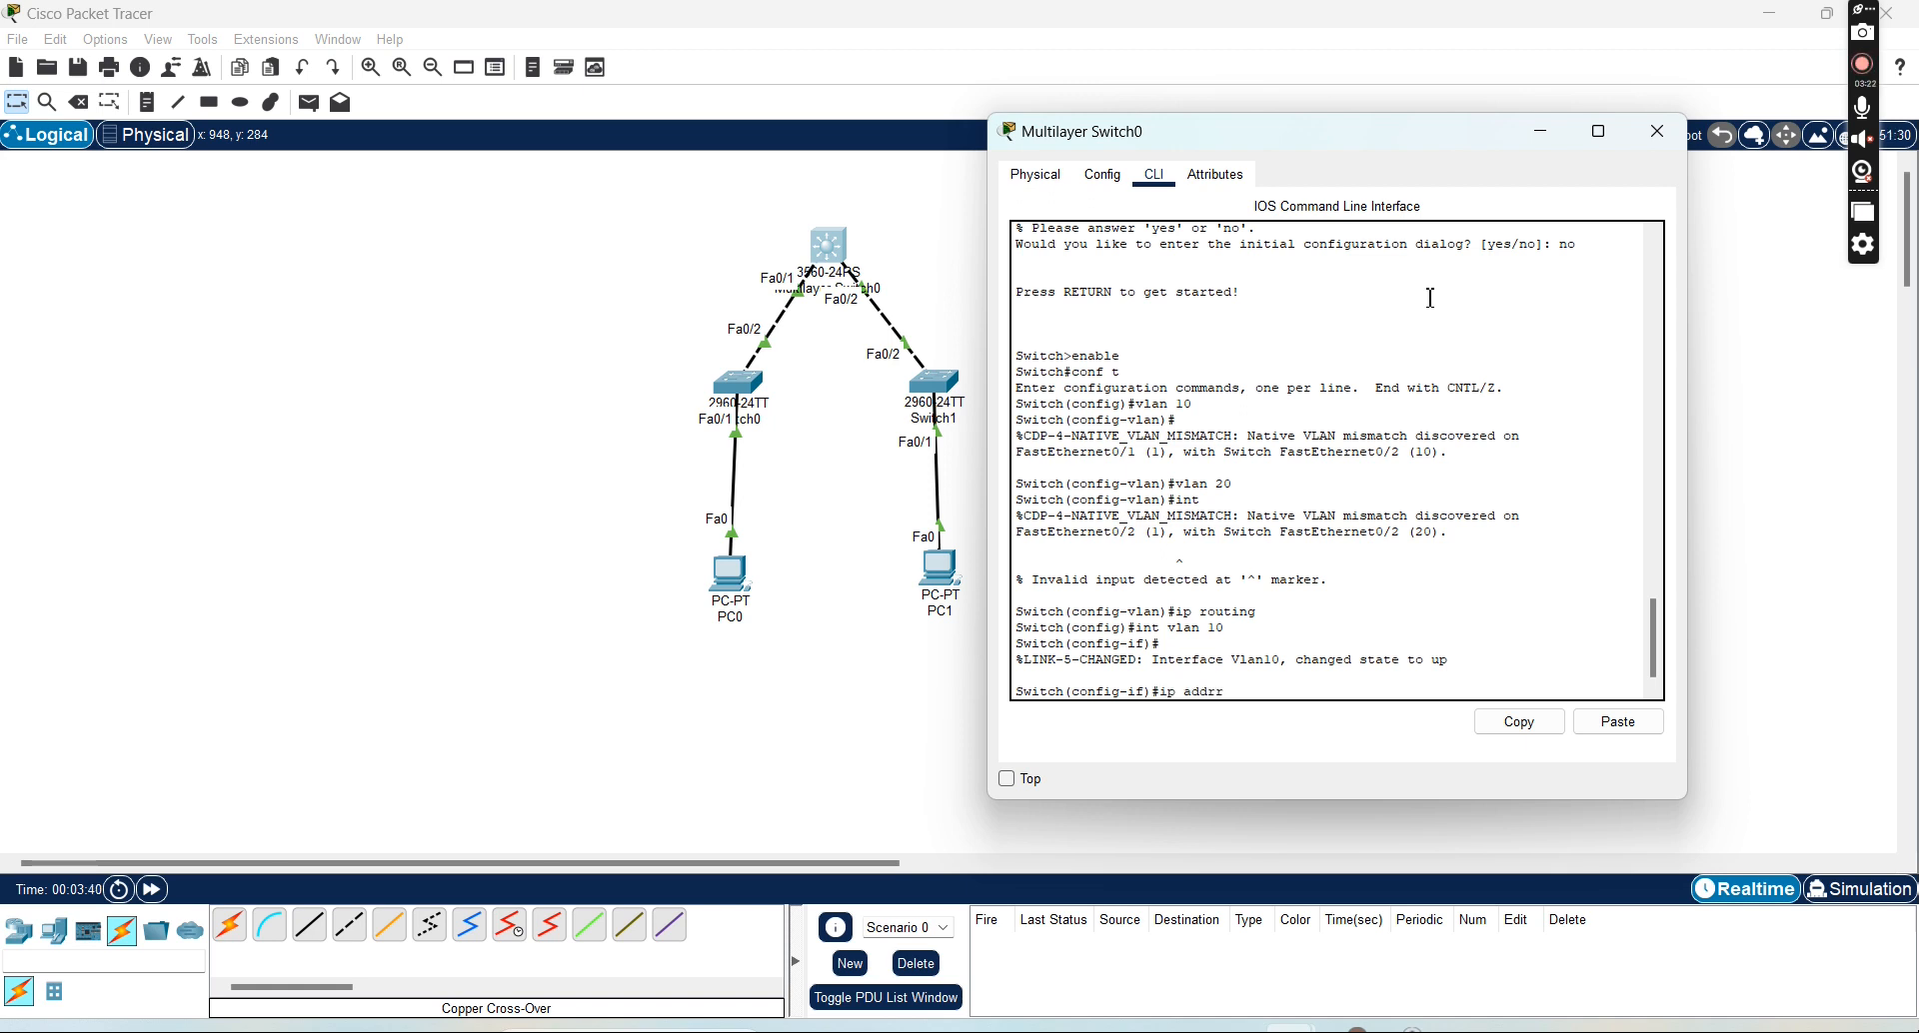
{"action": "type", "text": "ess 10."}
{"action": "type", "text": "0.0.1 255.0.0.0"}
{"action": "key", "text": "Return"}
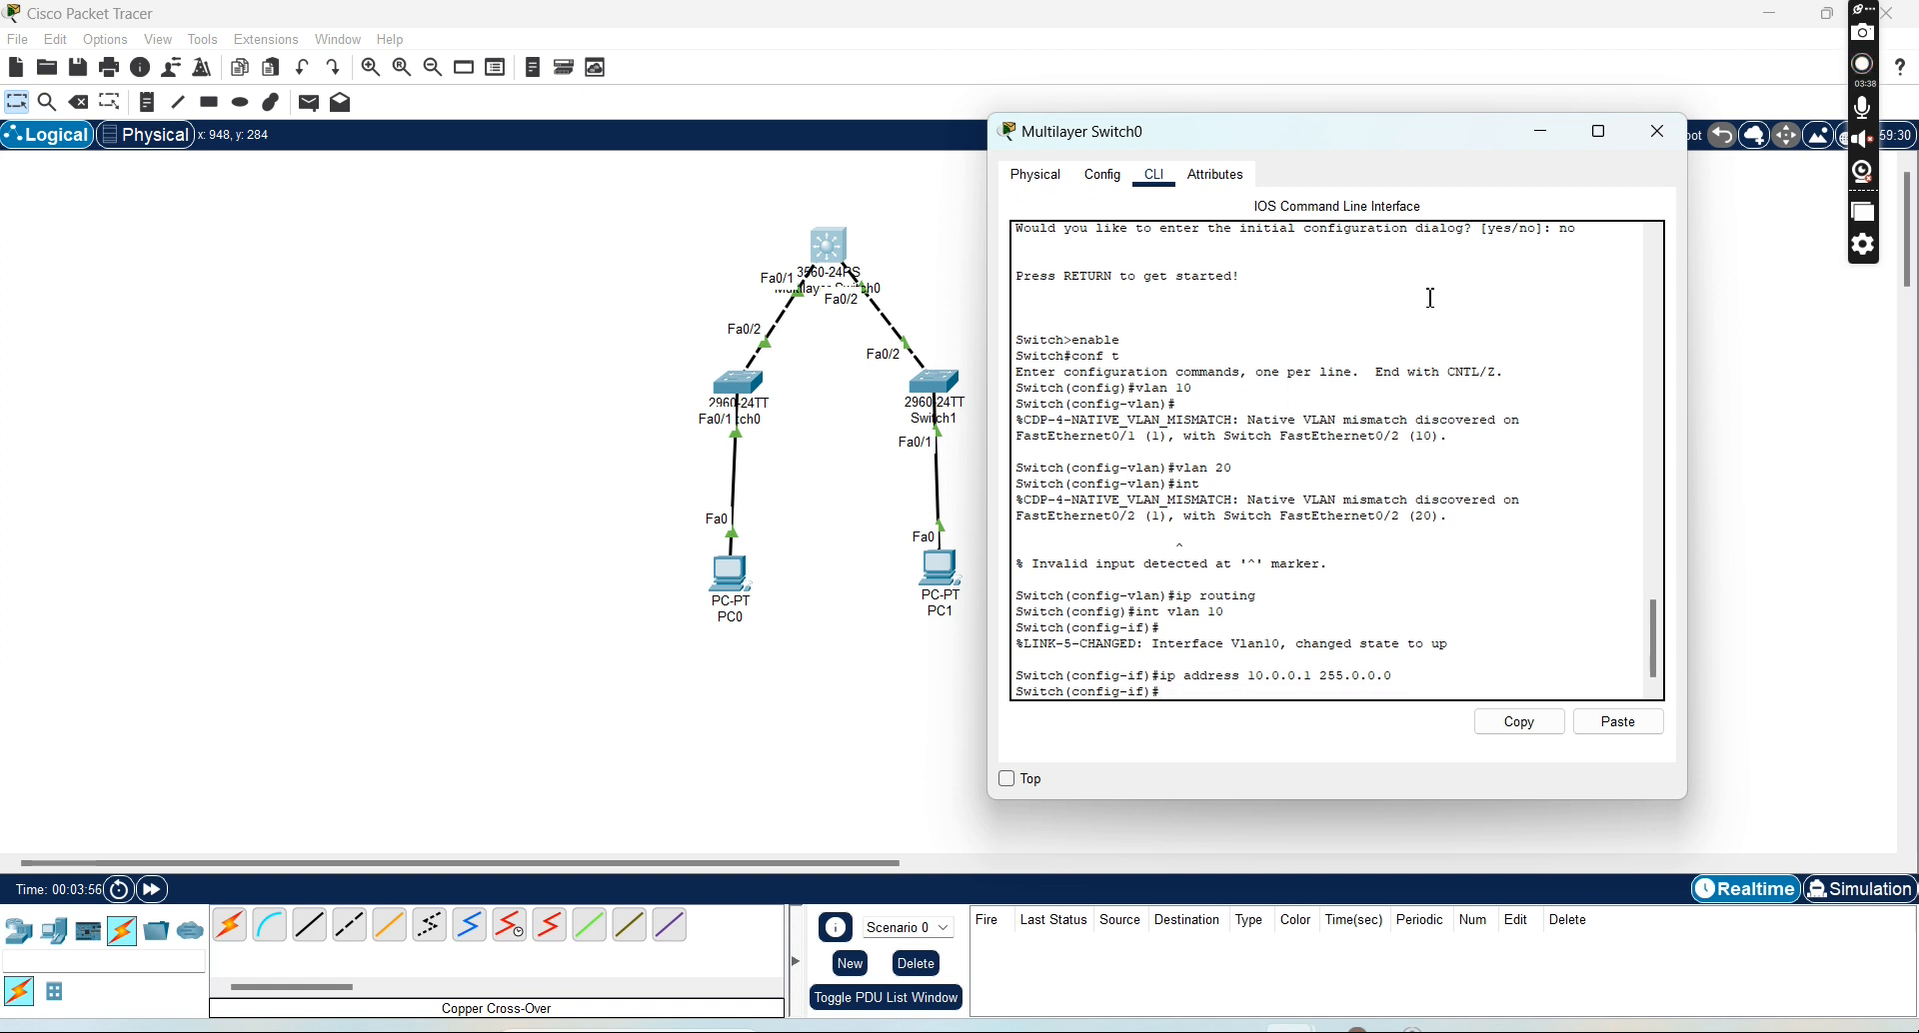
Configure the multilayer switch's VLAN 20 interface with IP address 20.0.0.1 and subnet mask 255.0.0.0
{"action": "type", "text": "int vlan 20"}
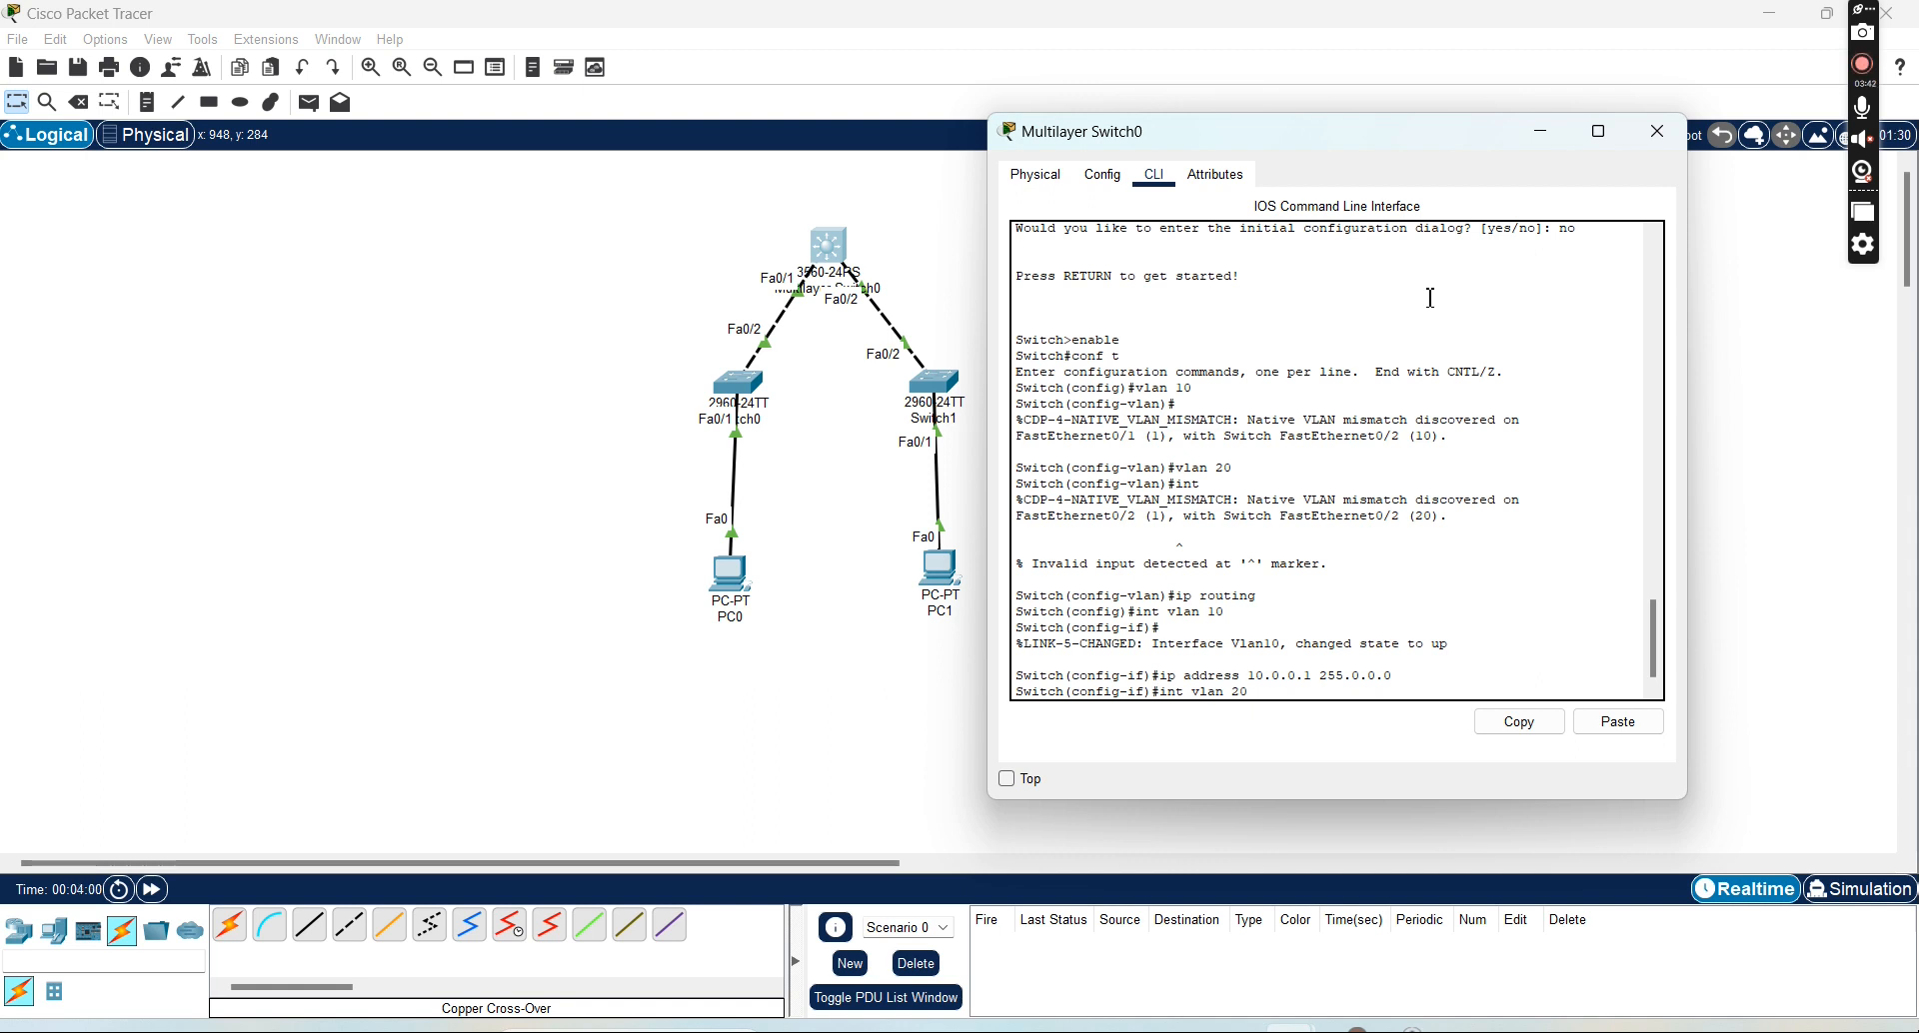
{"action": "key", "text": "Return"}
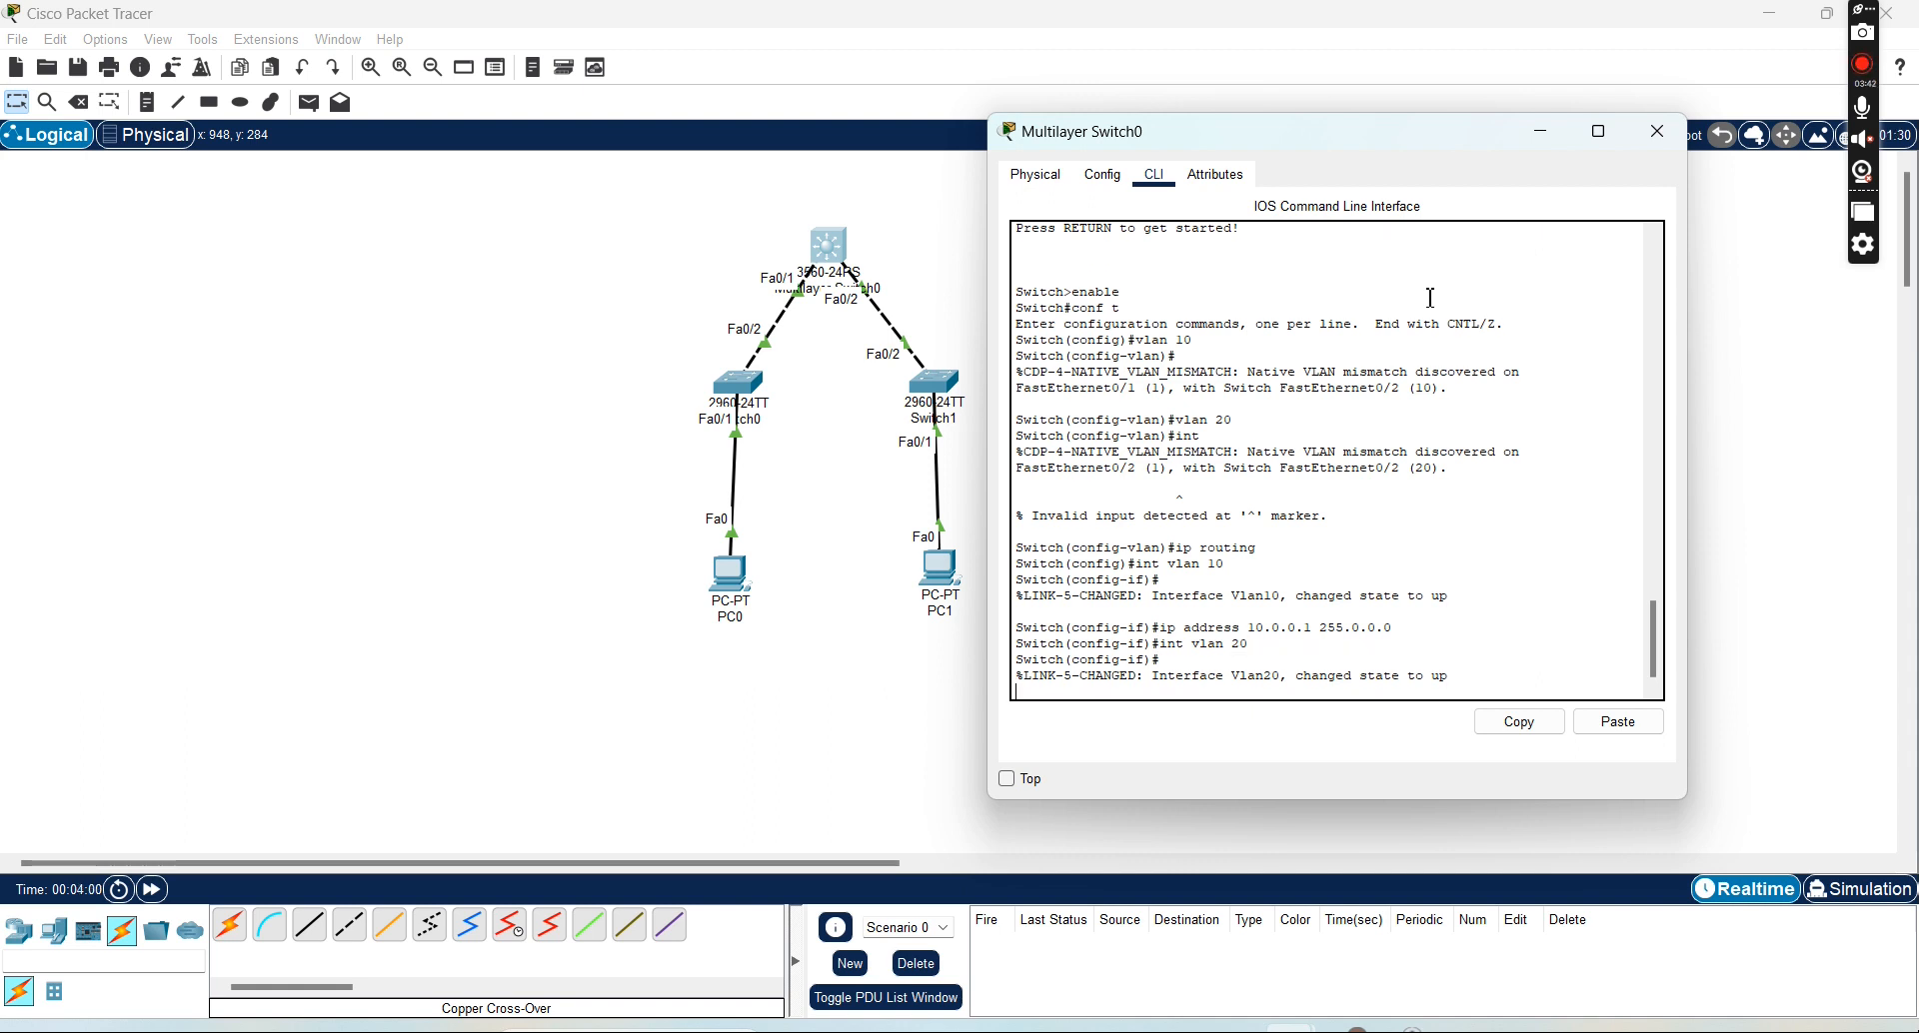
{"action": "type", "text": "i"}
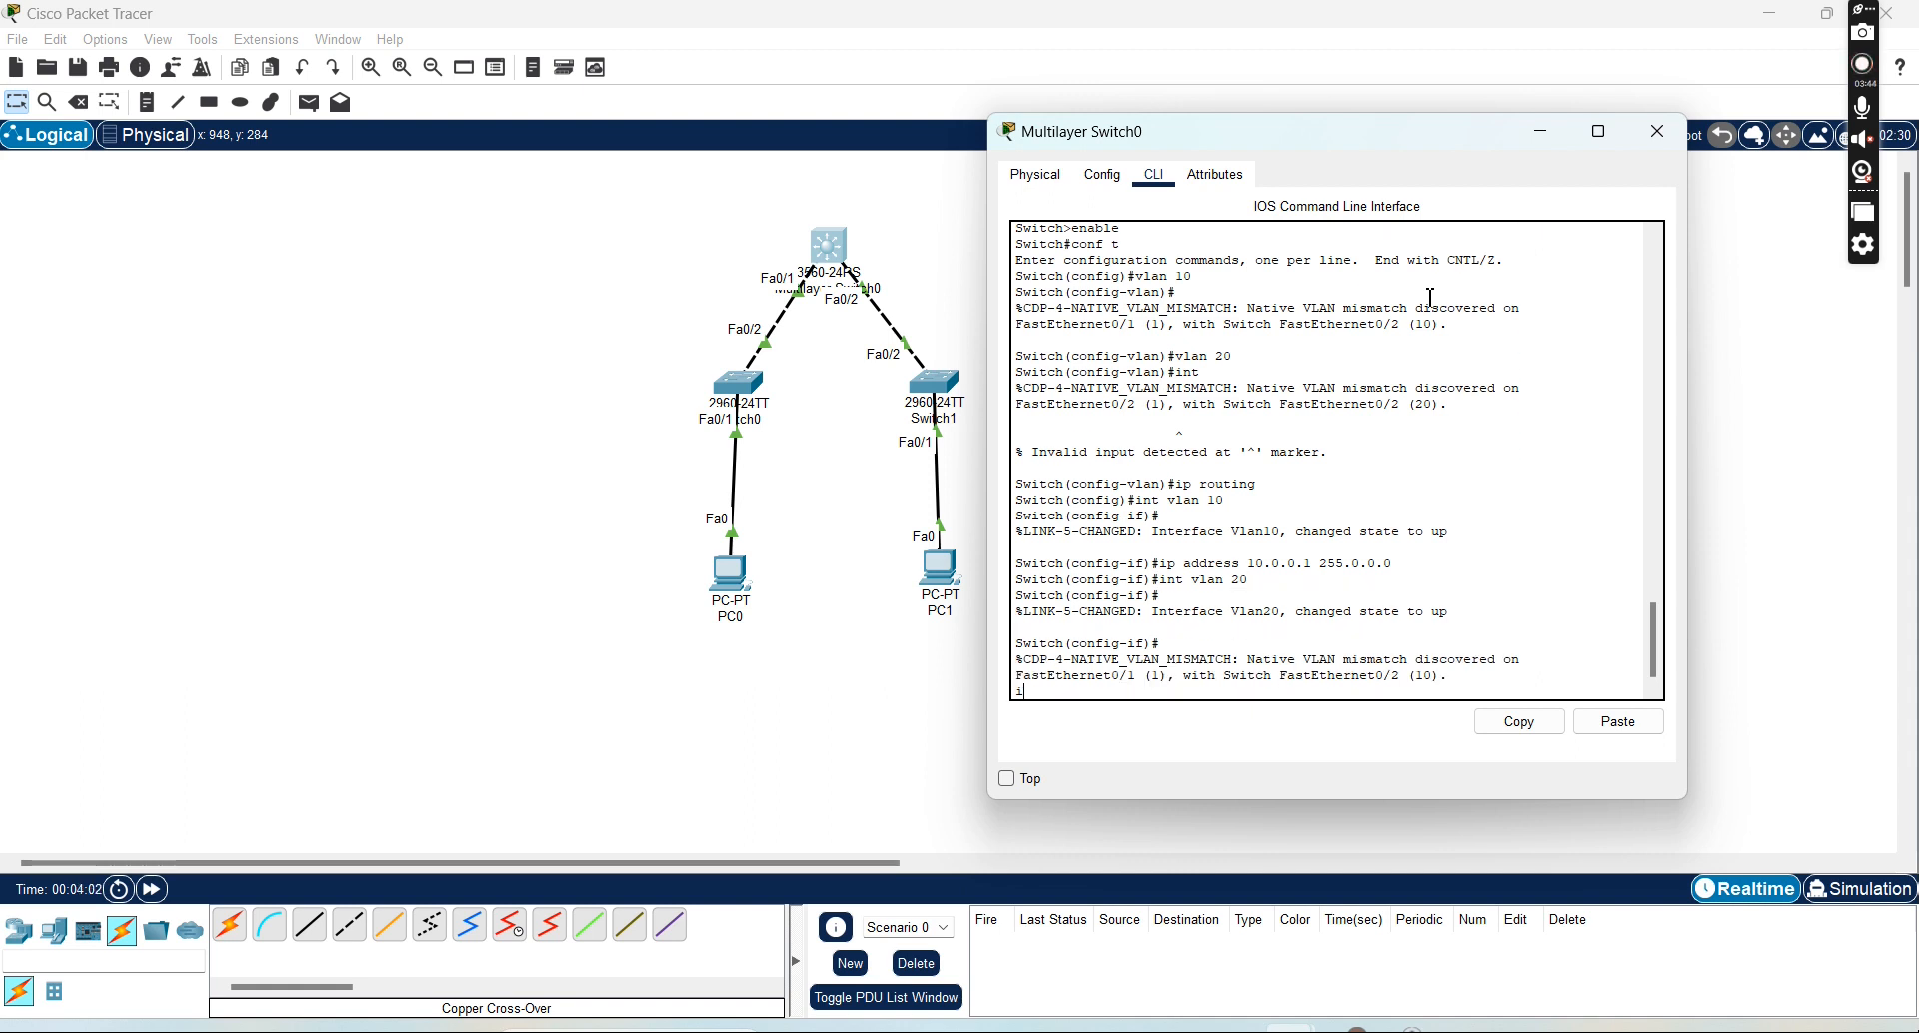
{"action": "key", "text": "BackSpace"}
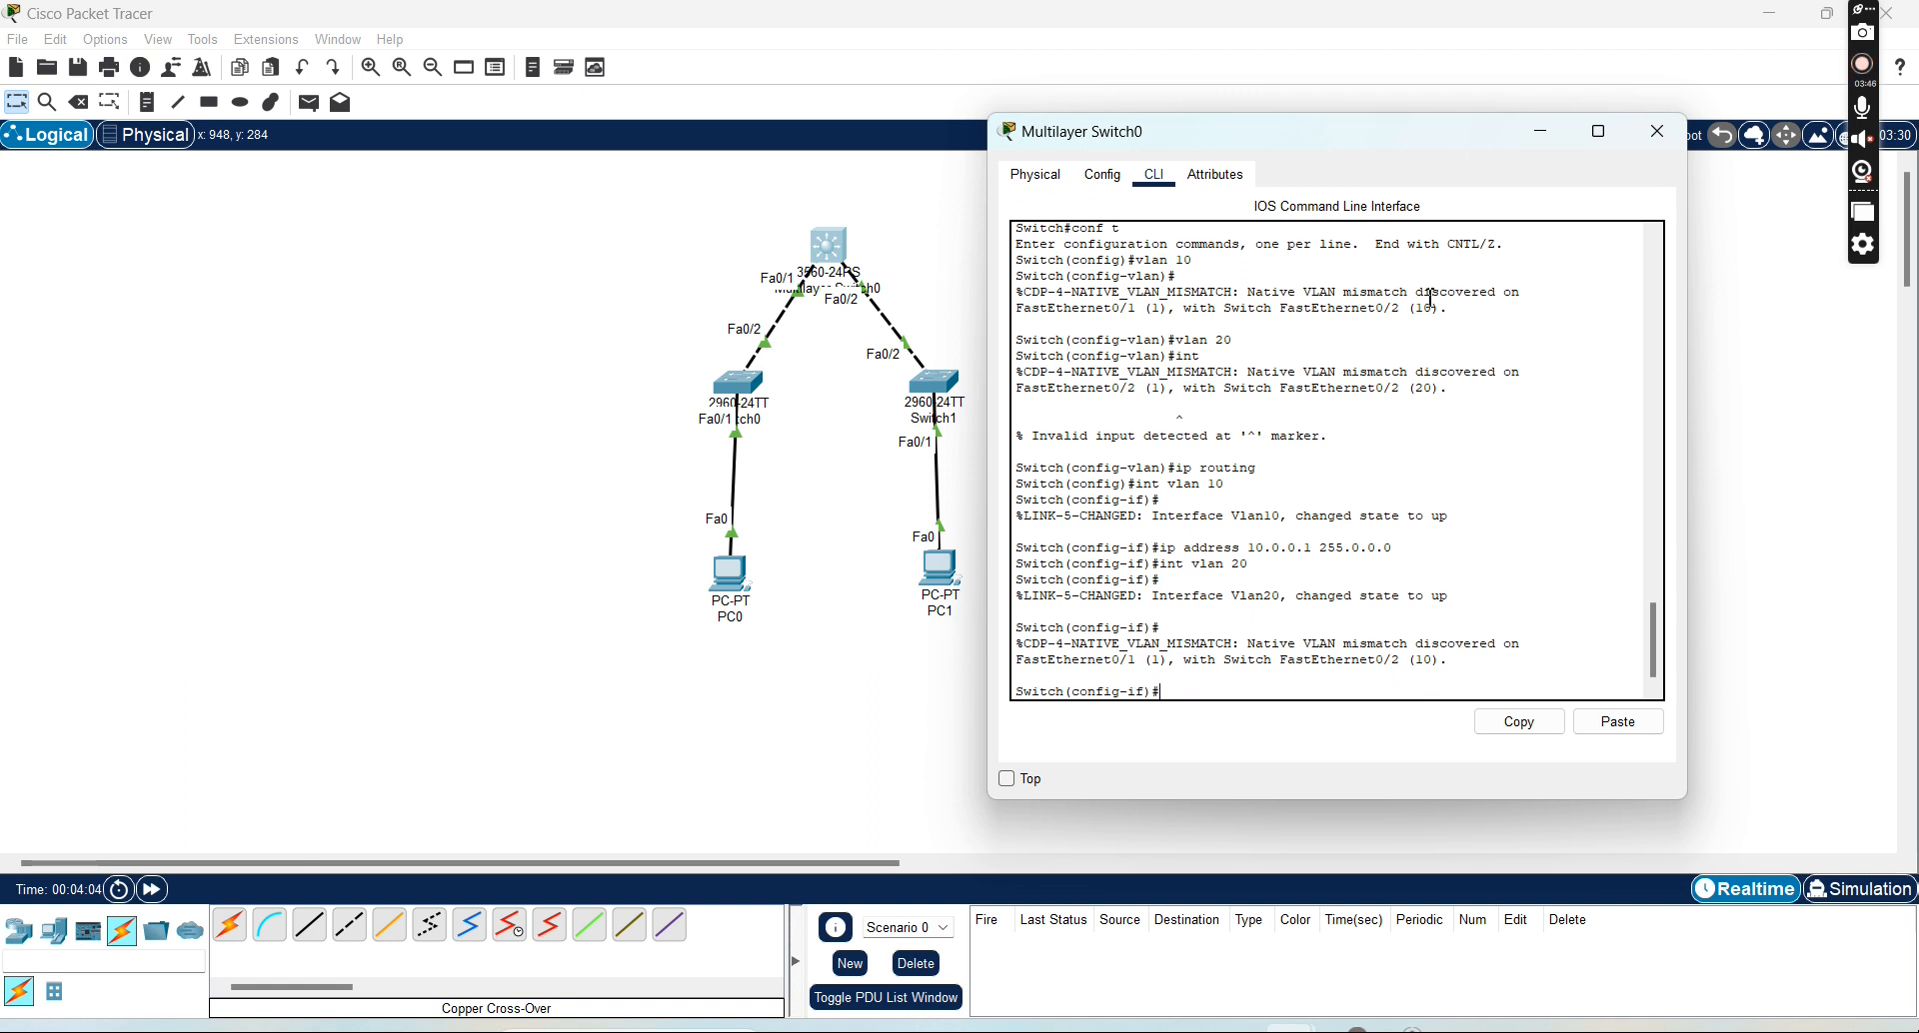
{"action": "type", "text": "ip"}
{"action": "type", "text": " address "}
{"action": "type", "text": "20.0.0."}
{"action": "type", "text": "2"}
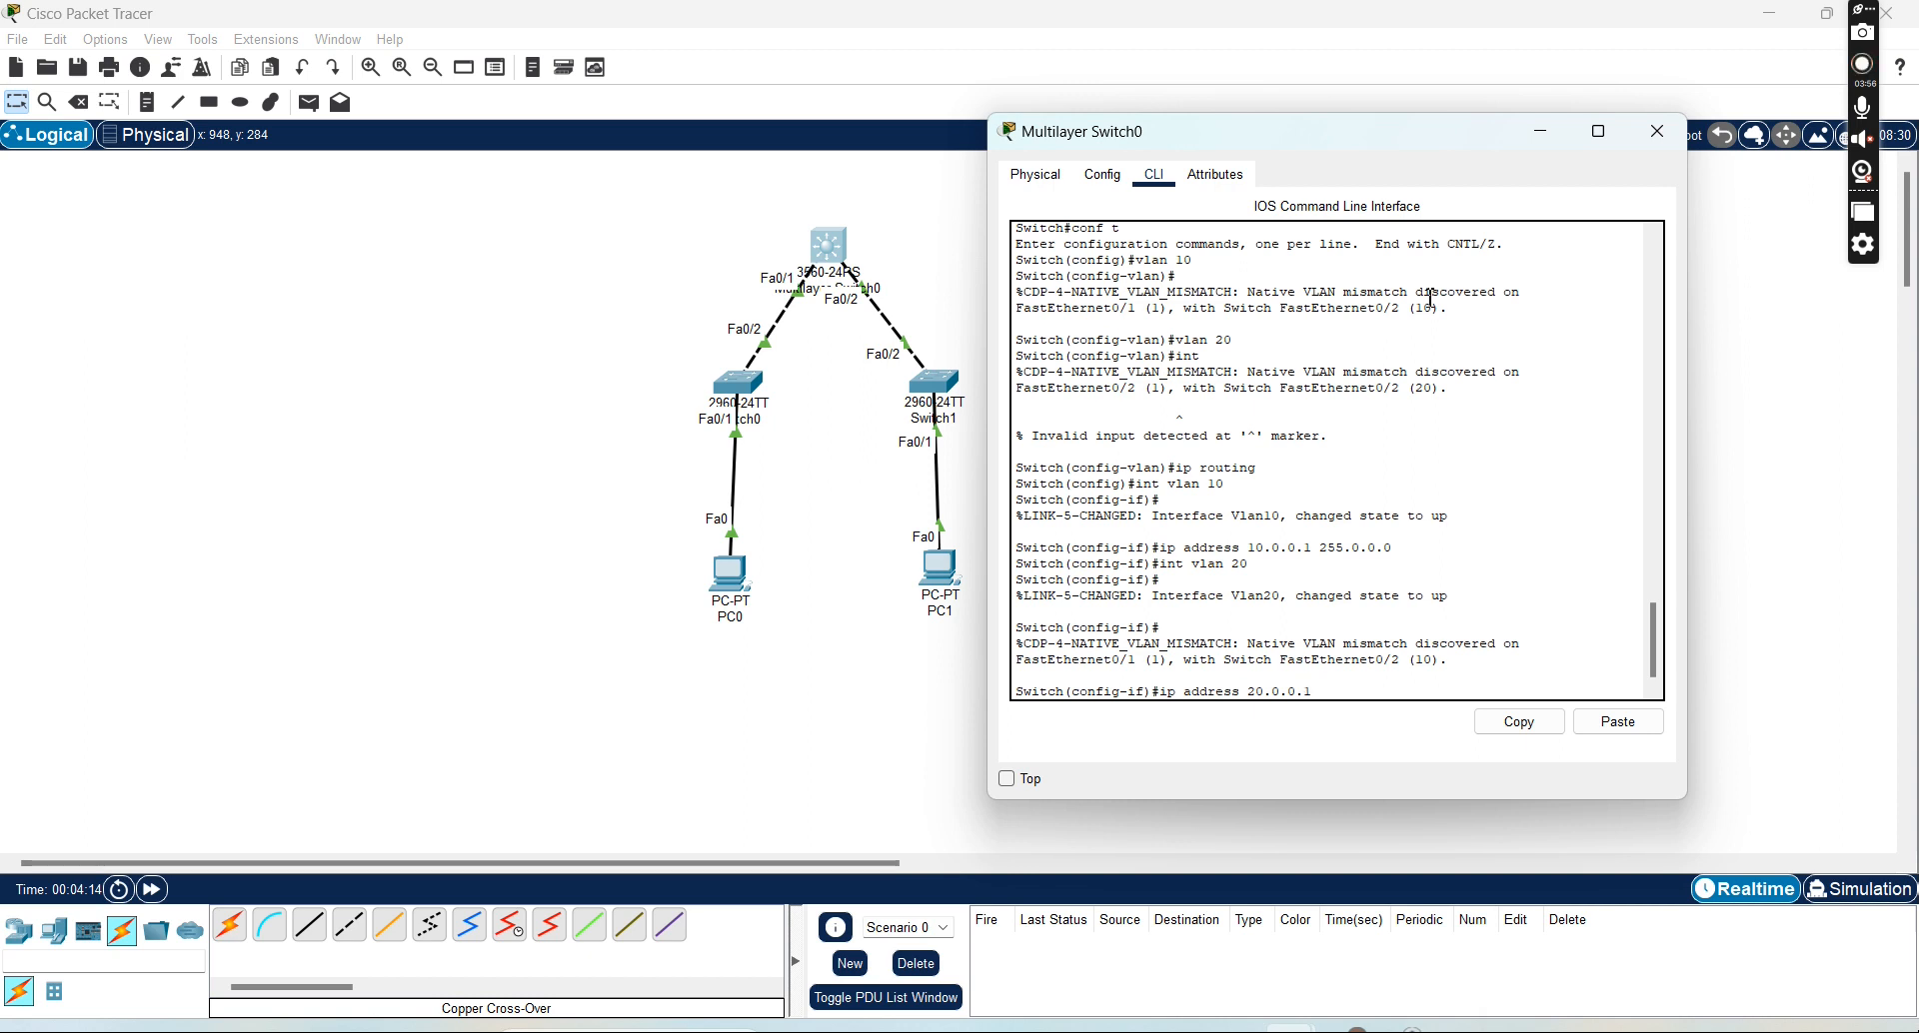
{"action": "type", "text": " 255.0.0.0"}
{"action": "key", "text": "Return"}
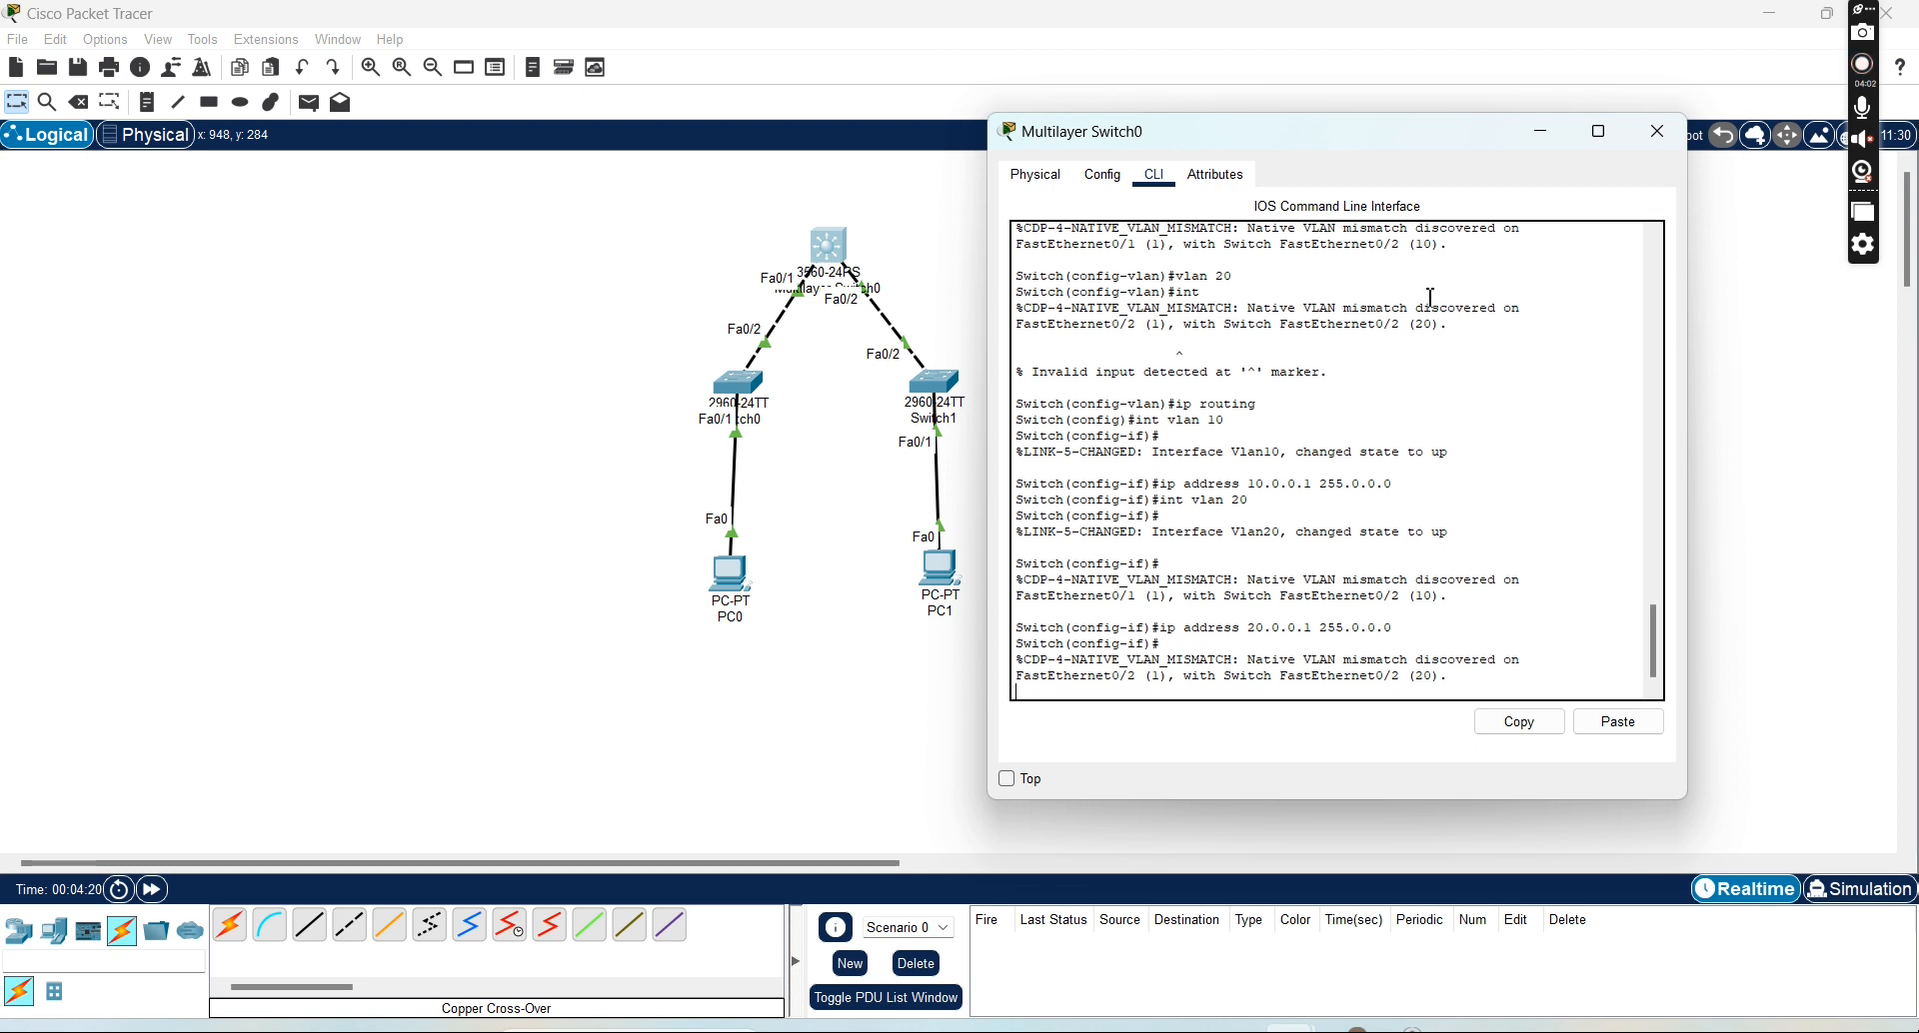
{"action": "key", "text": "Return"}
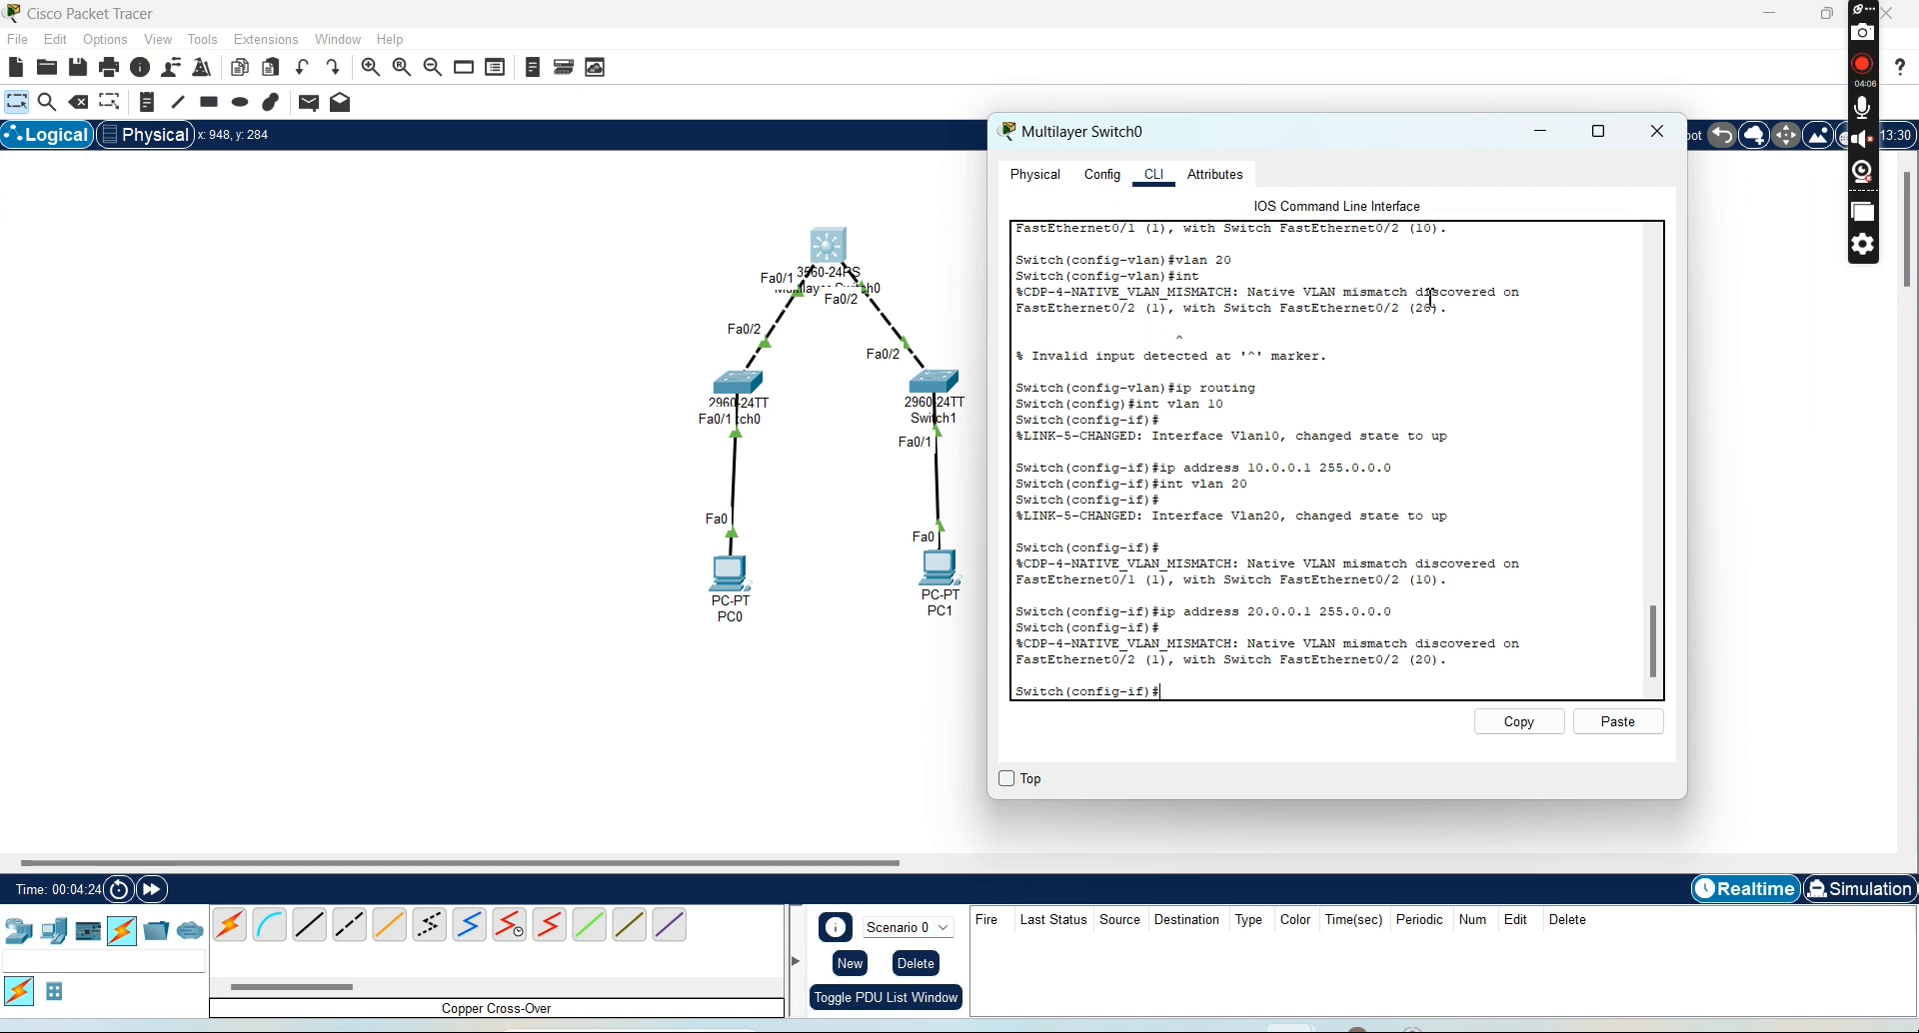
Assign the multilayer switch's interface fa0/1 to access VLAN 10
{"action": "type", "text": "i"}
{"action": "key", "text": "BackSpace"}
{"action": "type", "text": "nt fa0/1"}
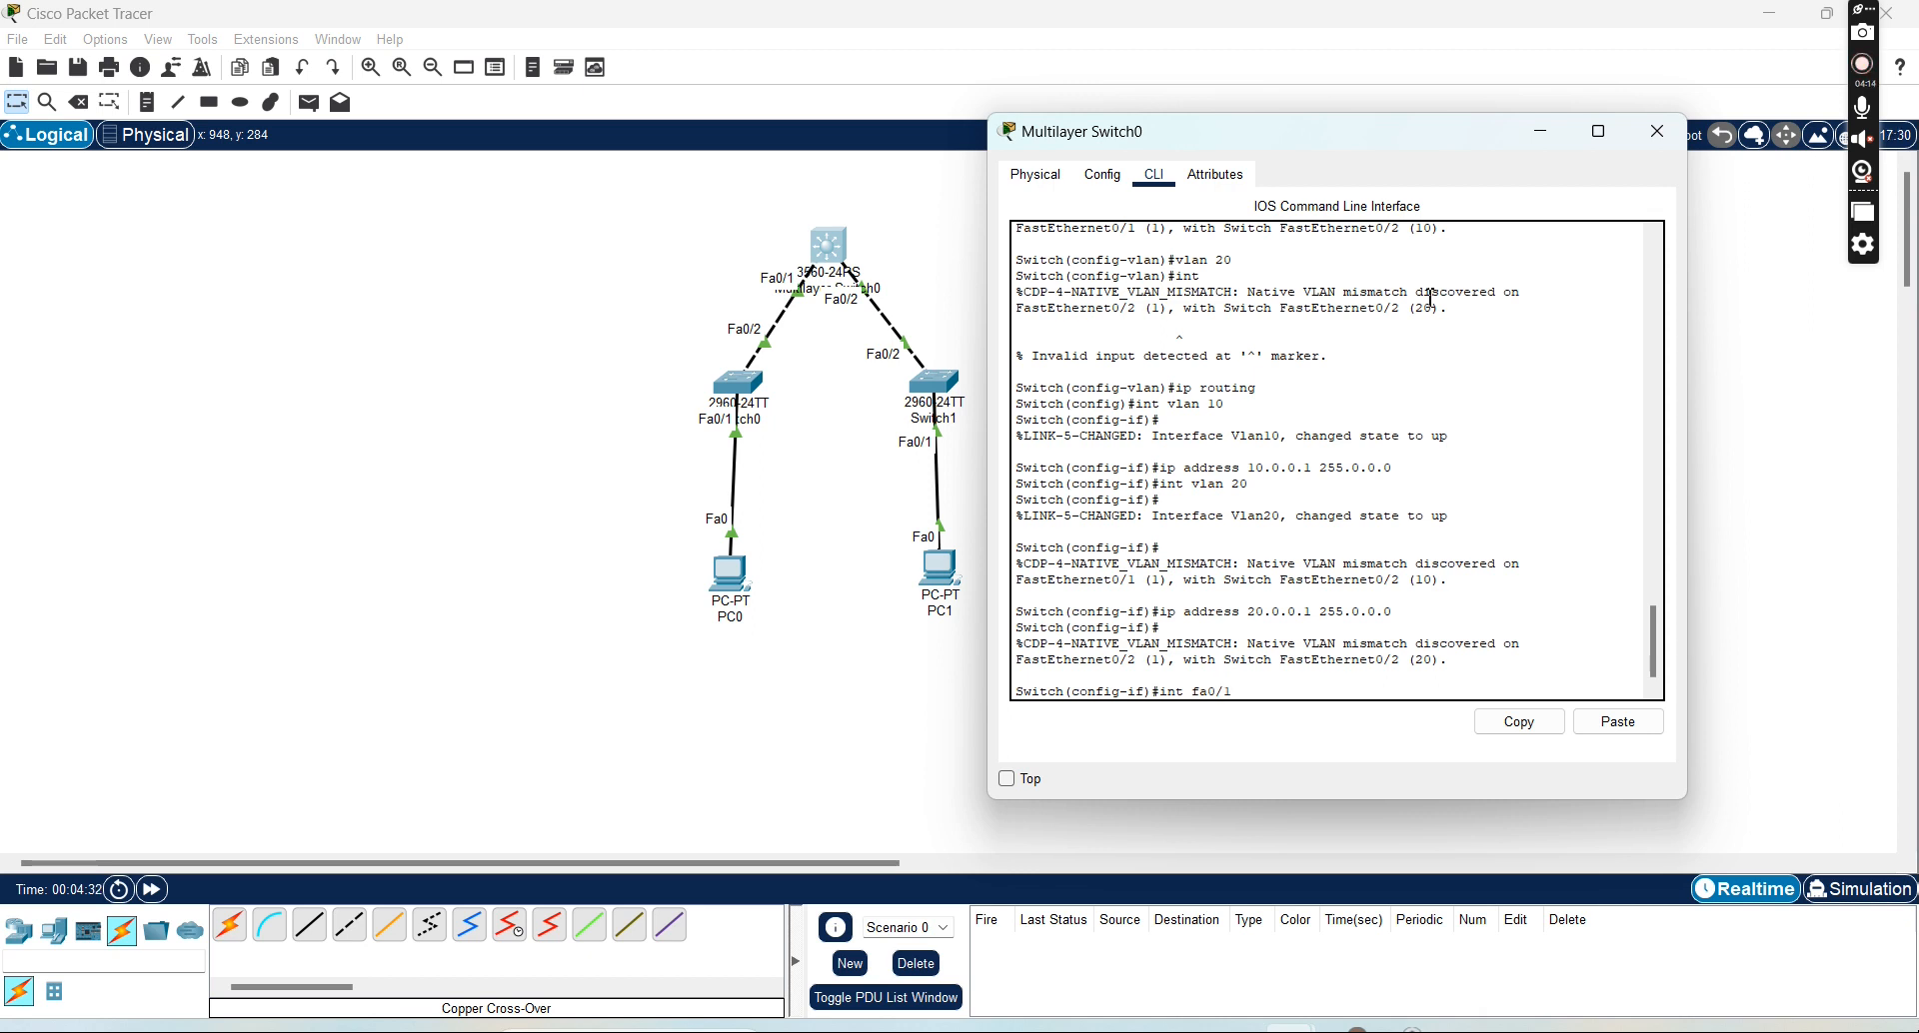
{"action": "key", "text": "Return"}
{"action": "type", "text": "s"}
{"action": "key", "text": "Tab"}
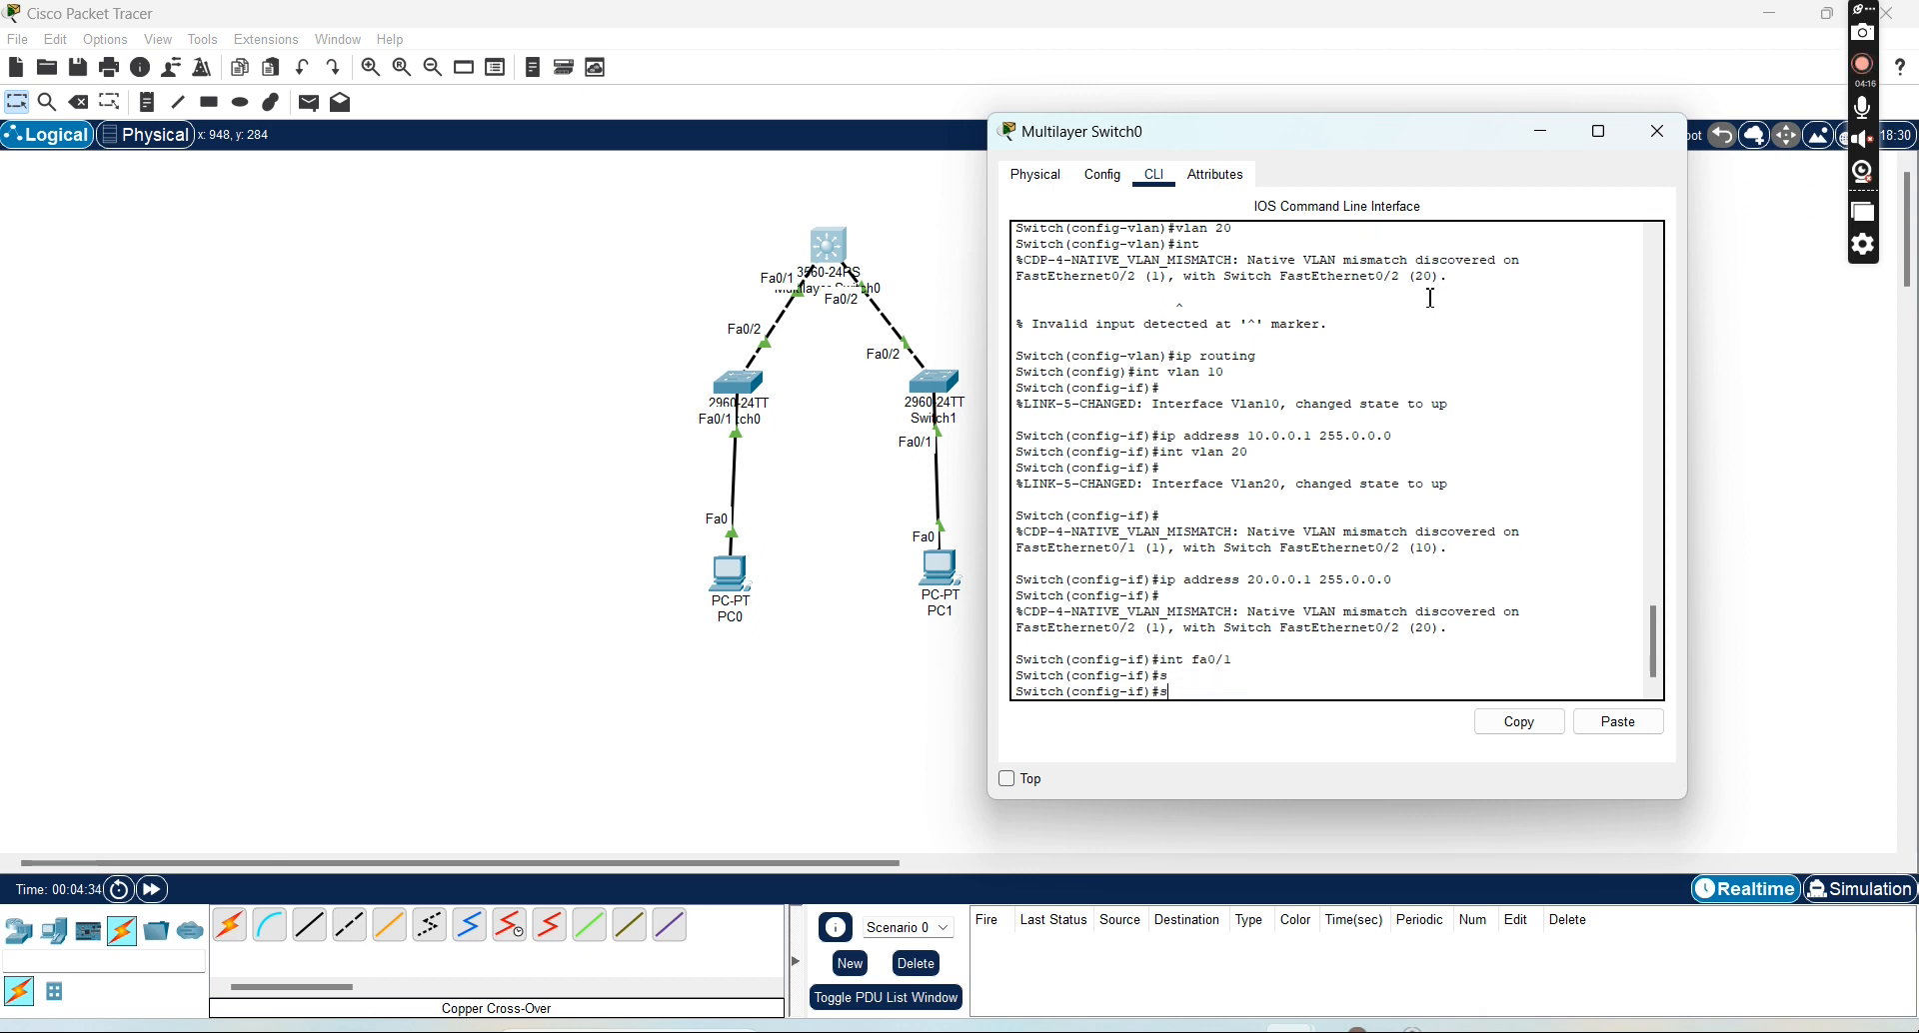
{"action": "type", "text": "wotch"}
{"action": "key", "text": "Tab"}
{"action": "type", "text": "access "}
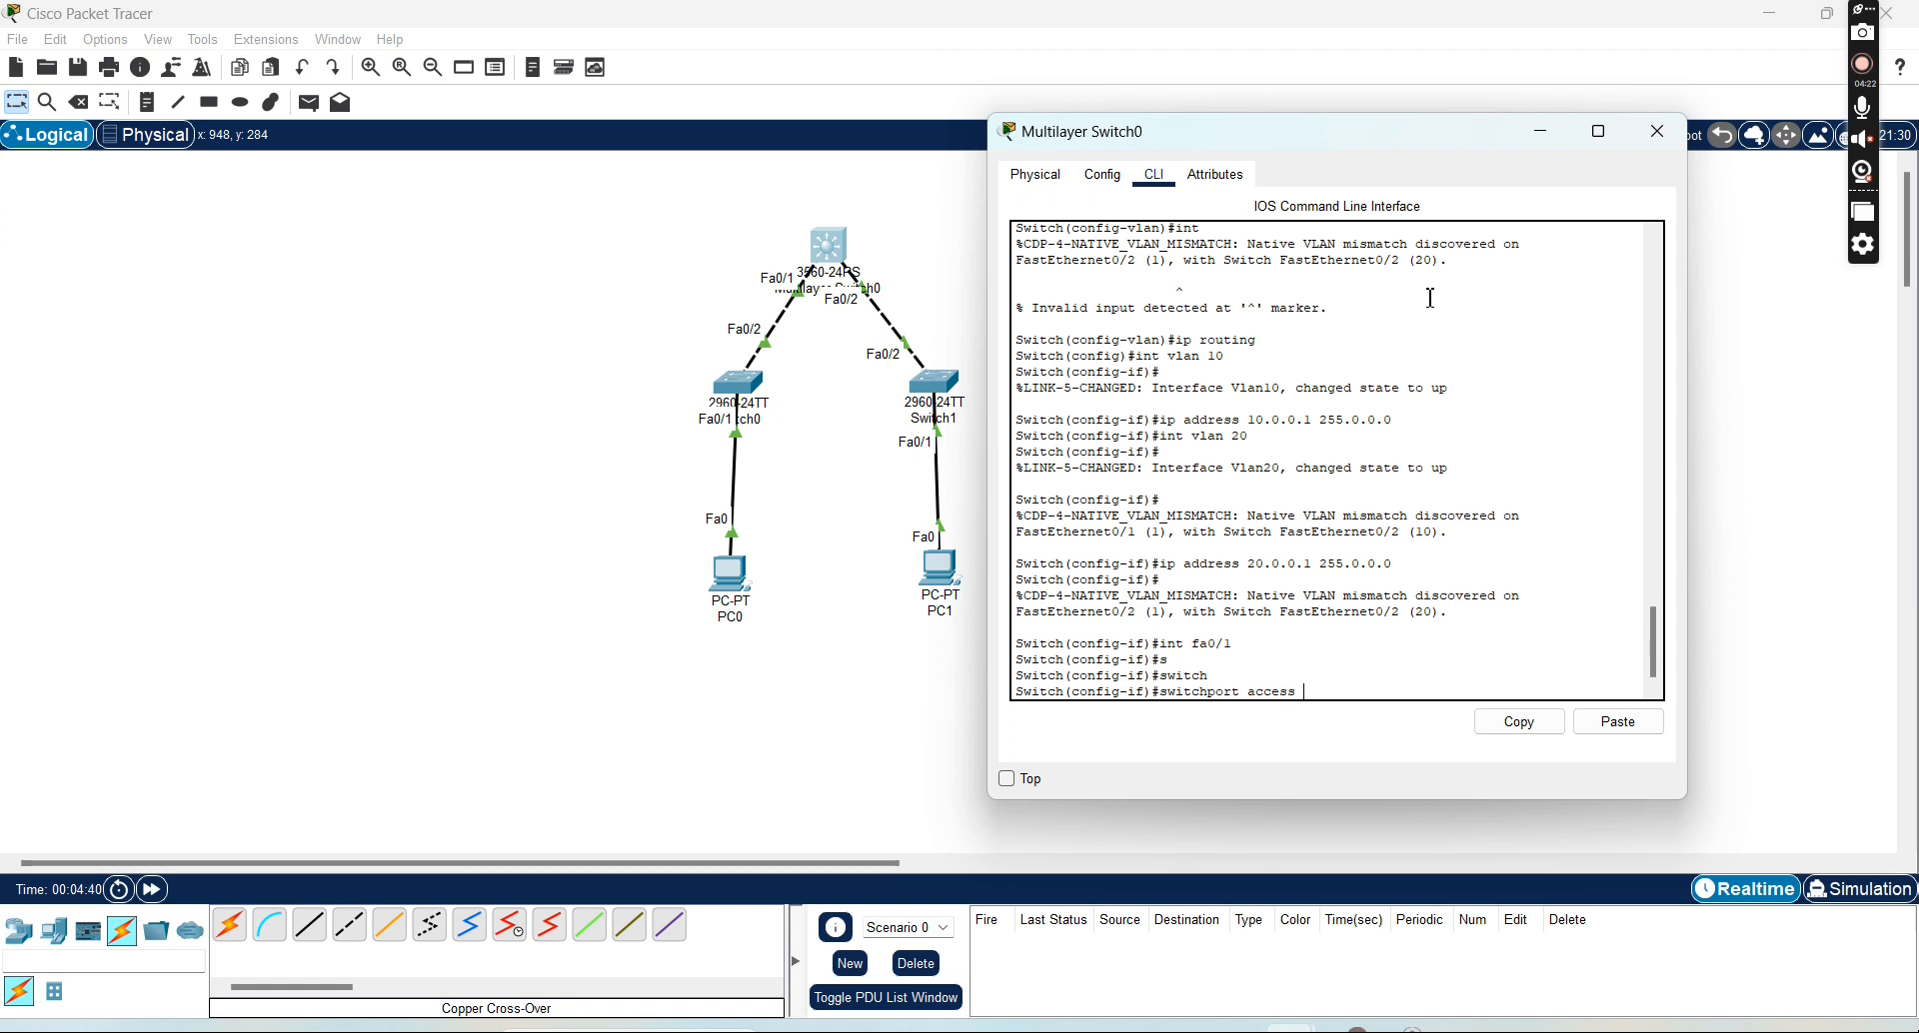
{"action": "type", "text": "vlan 10"}
{"action": "key", "text": "Return"}
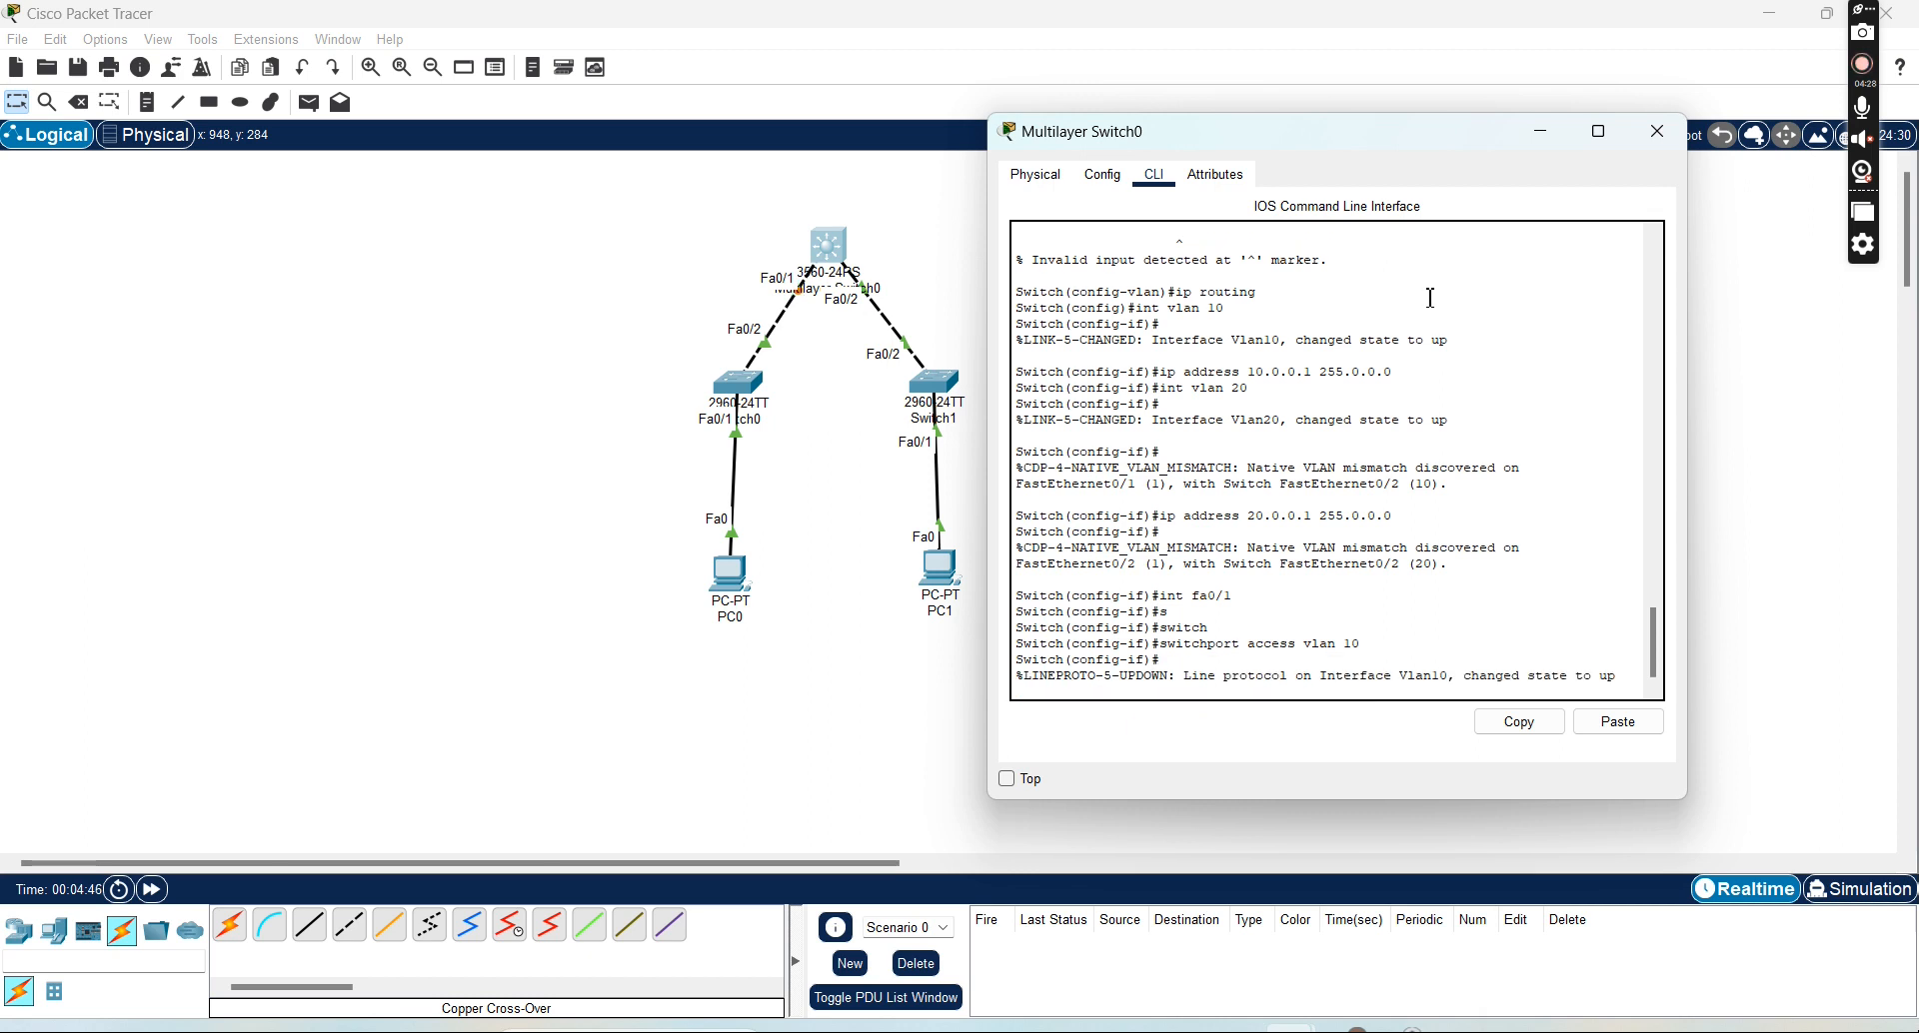
{"action": "key", "text": "Return"}
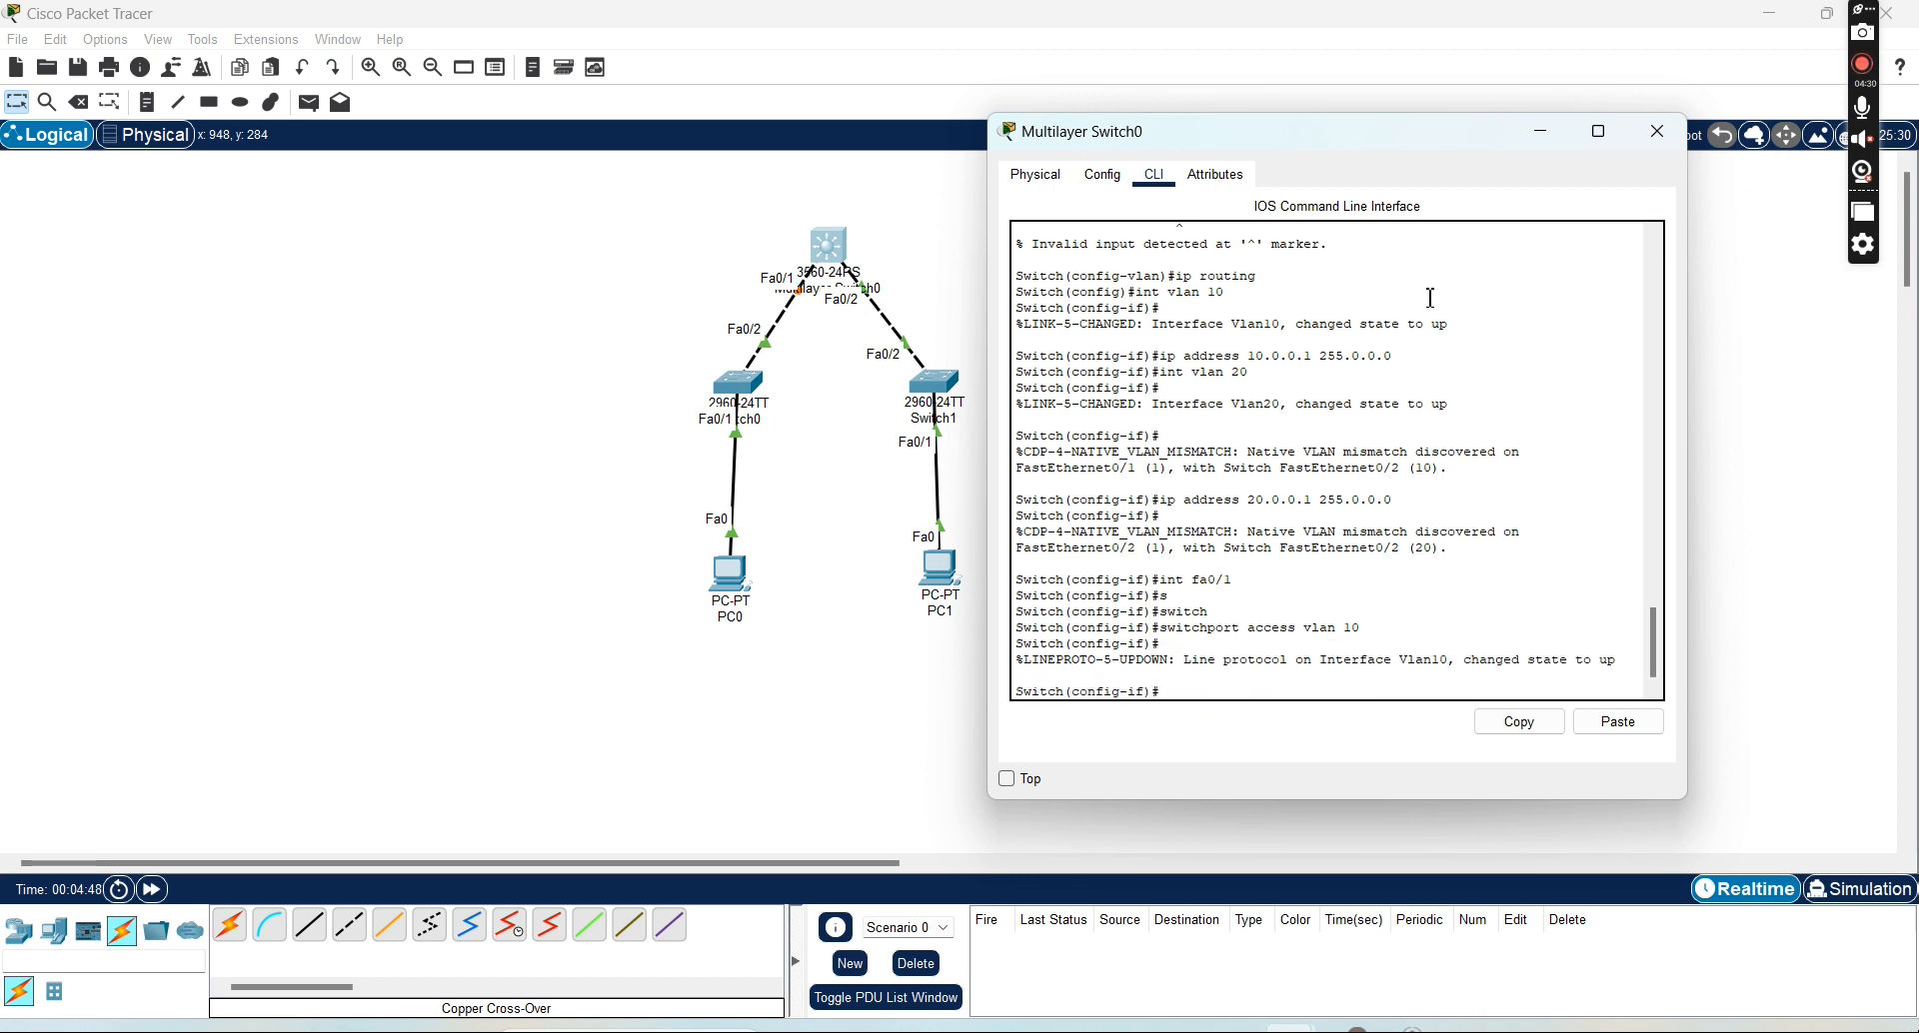
Assign the multilayer switch's interface fa0/2 to access VLAN 20
{"action": "type", "text": "int fa0/2"}
{"action": "key", "text": "Return"}
{"action": "key", "text": "Up"}
{"action": "key", "text": "Up"}
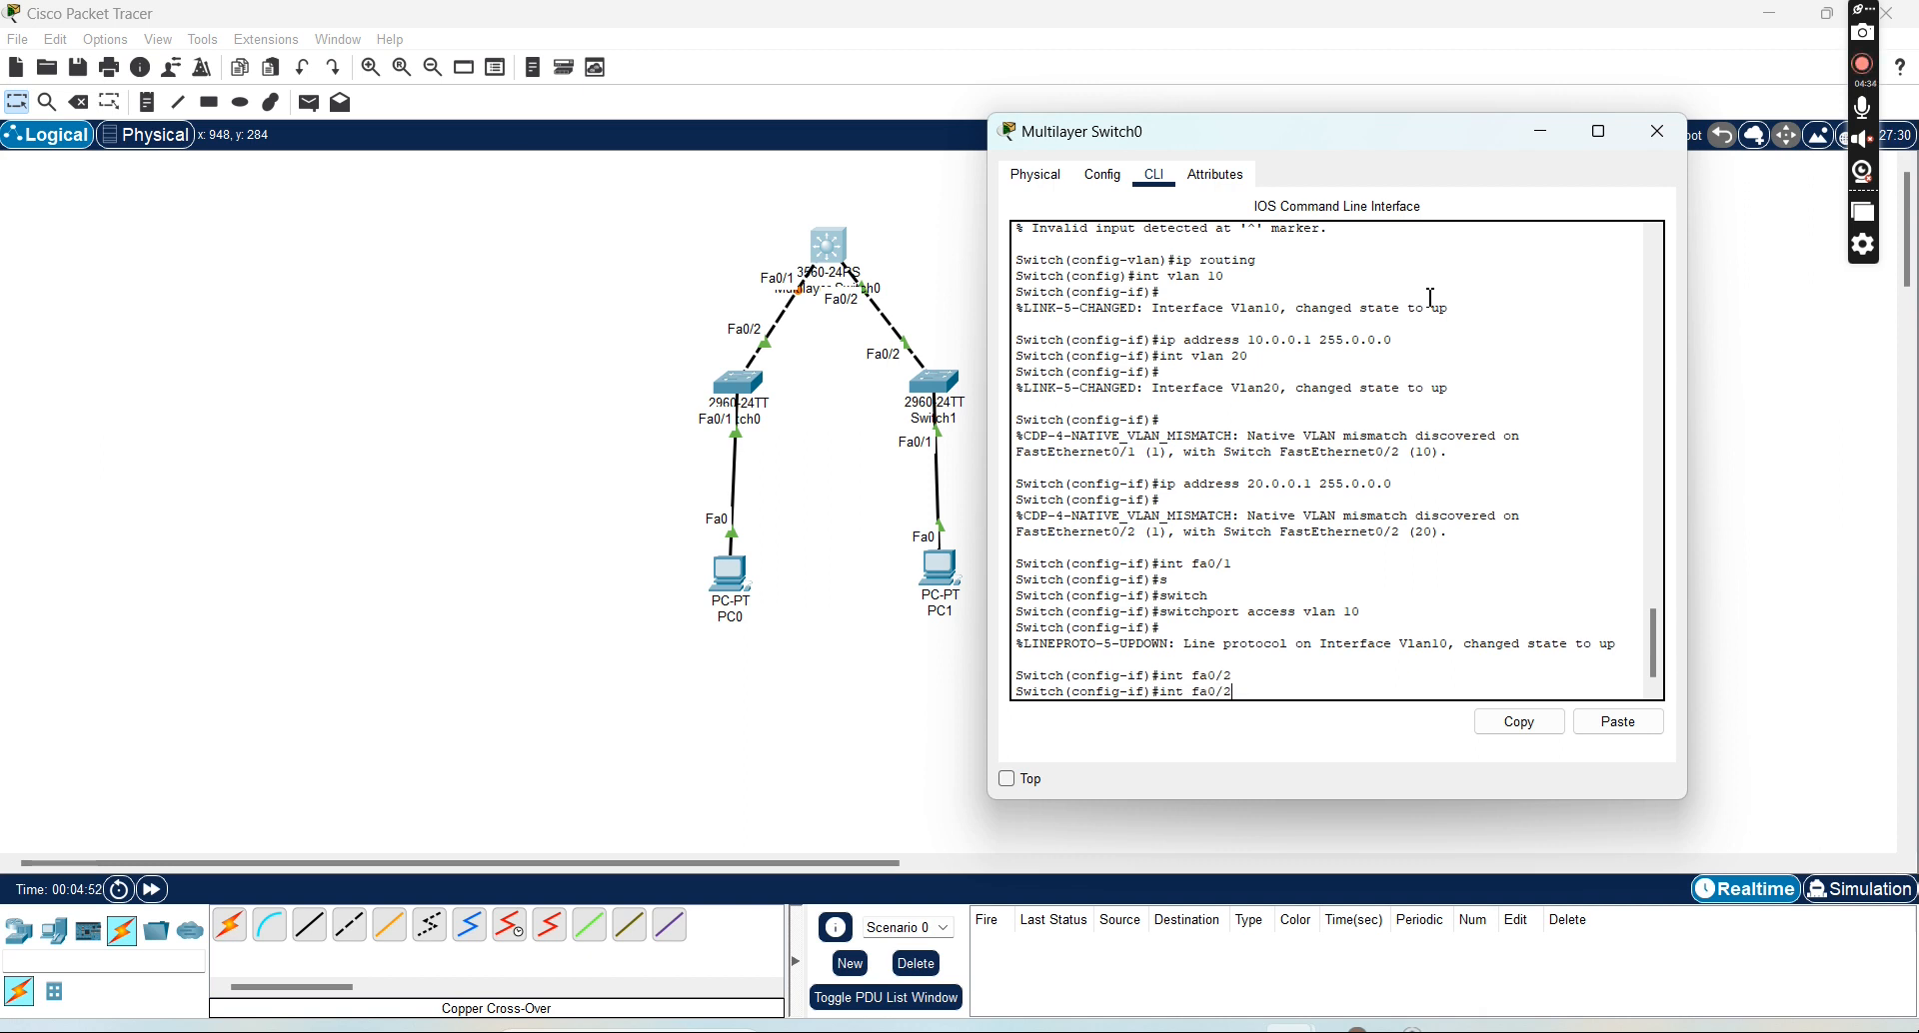
{"action": "key", "text": "BackSpace"}
{"action": "key", "text": "BackSpace"}
{"action": "key", "text": "Return"}
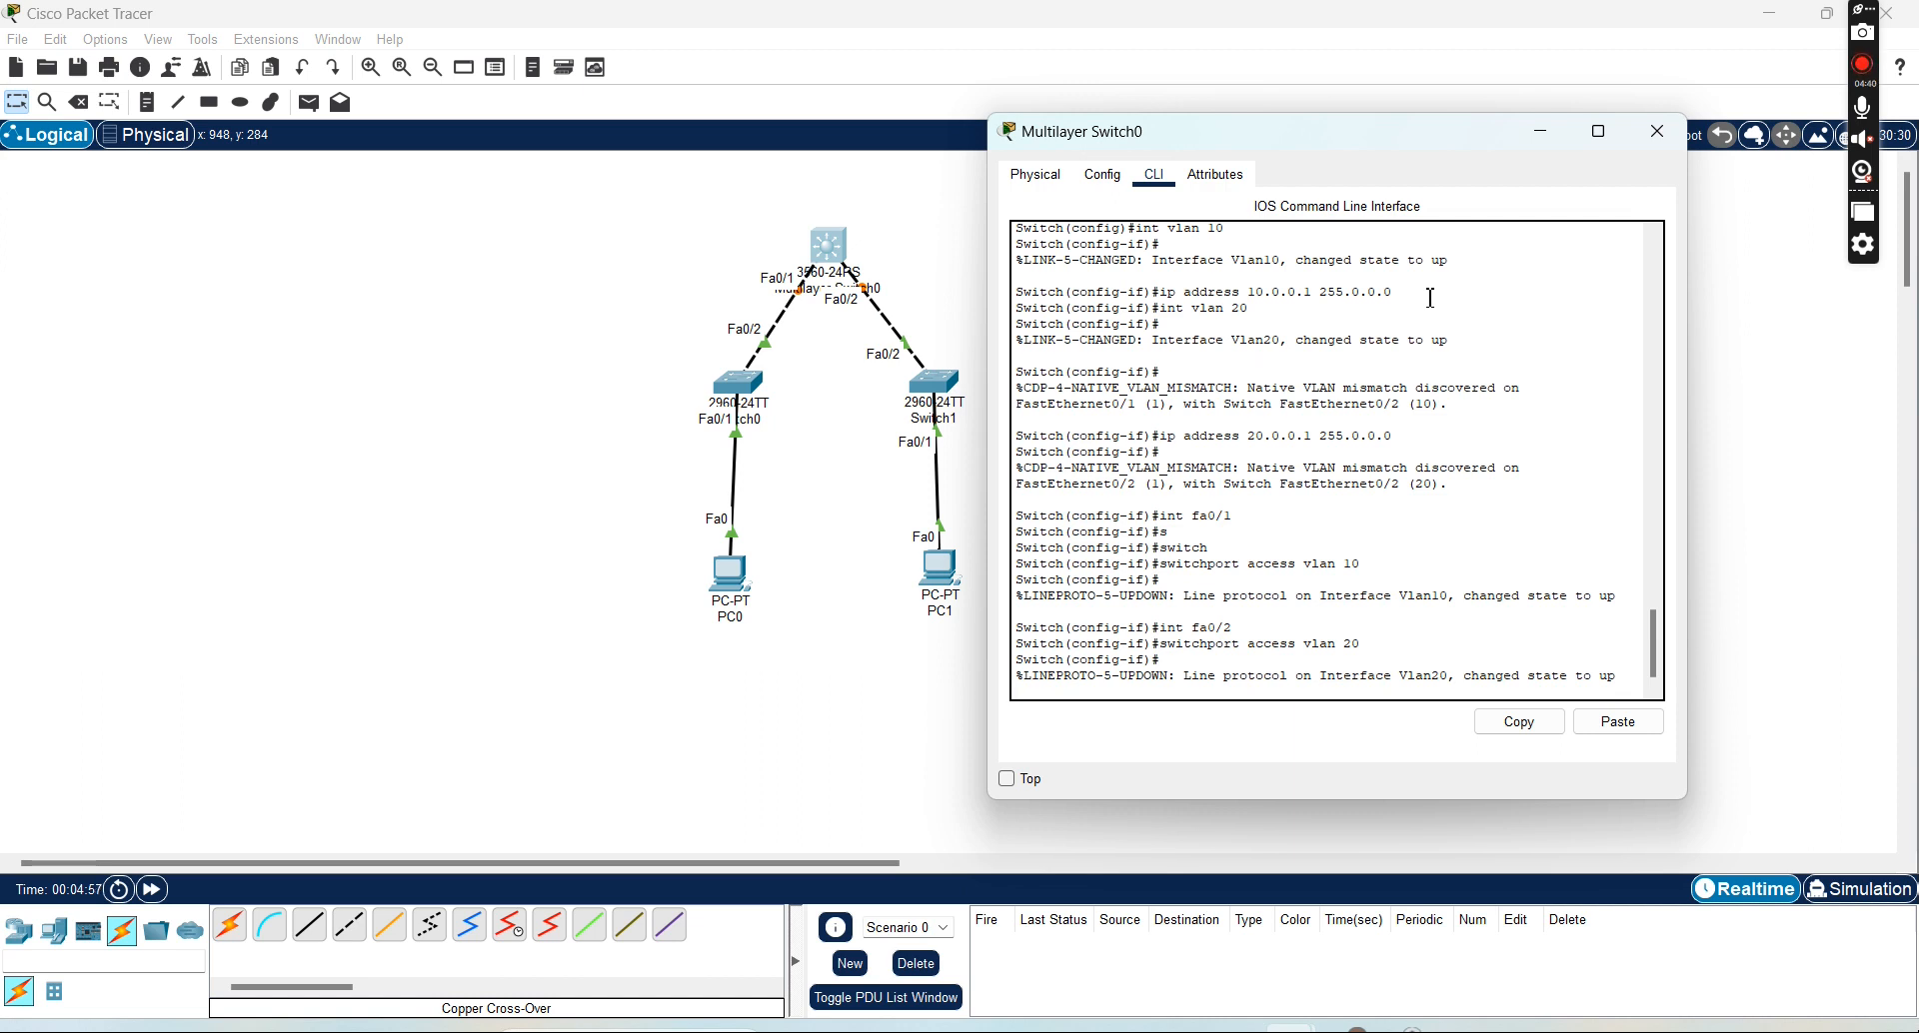
Open PC0's IP configuration and set its default gateway to 10.0.0.1
{"action": "left_click_drag", "start_coordinate": [1432, 131], "coordinate": [1468, 126]}
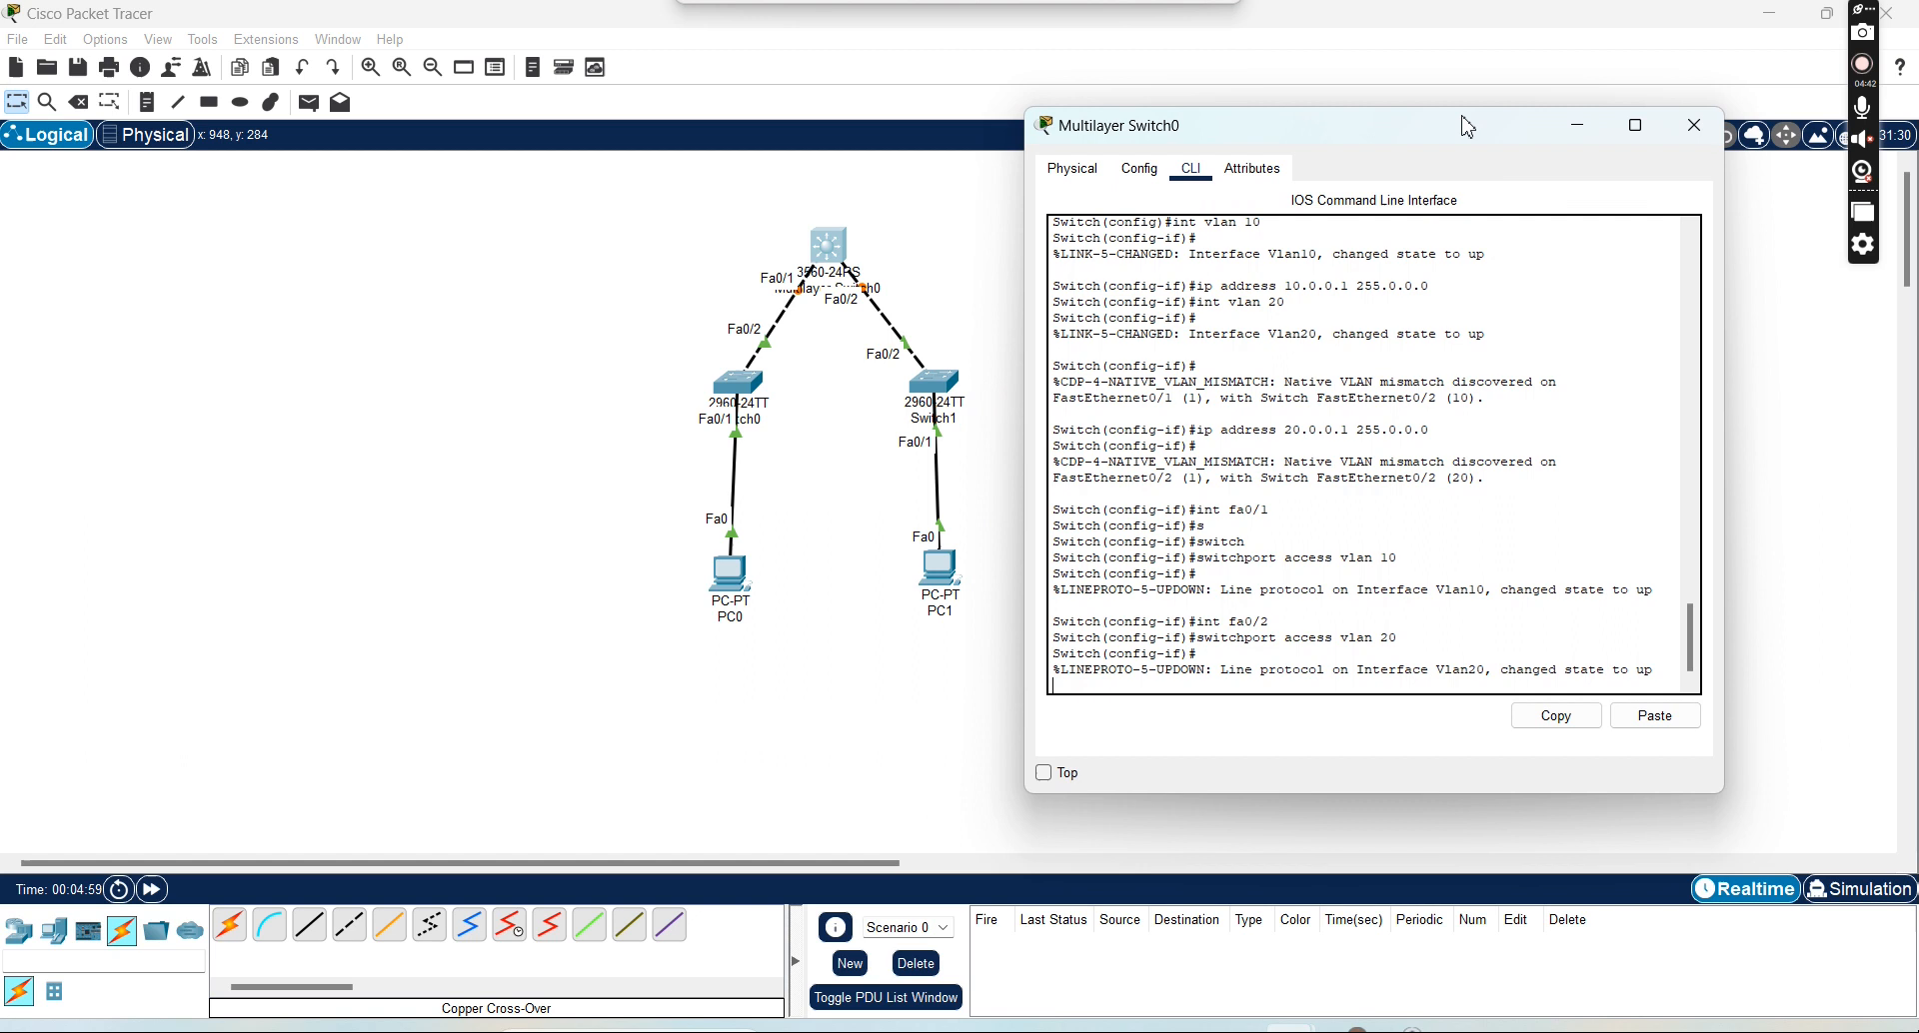
{"action": "left_click", "coordinate": [729, 575]}
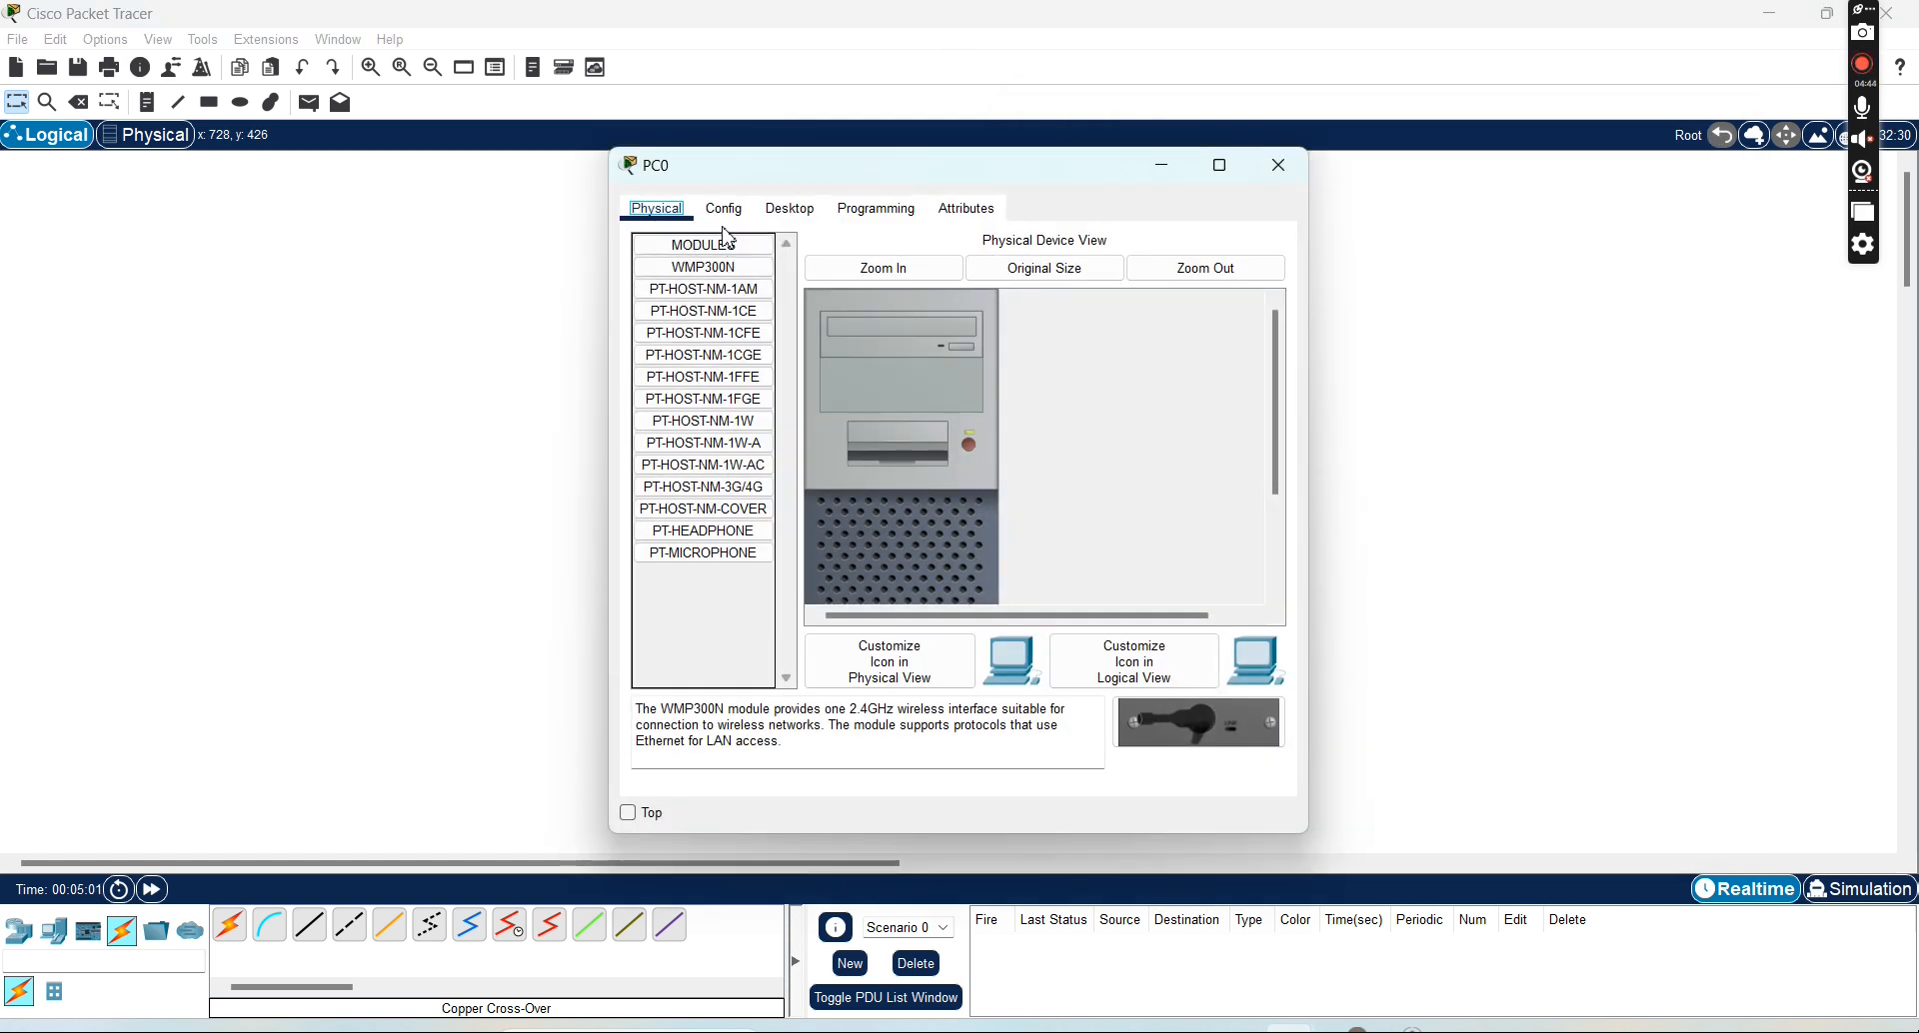
{"action": "left_click", "coordinate": [789, 208]}
{"action": "left_click", "coordinate": [682, 278]}
{"action": "left_click", "coordinate": [866, 359]}
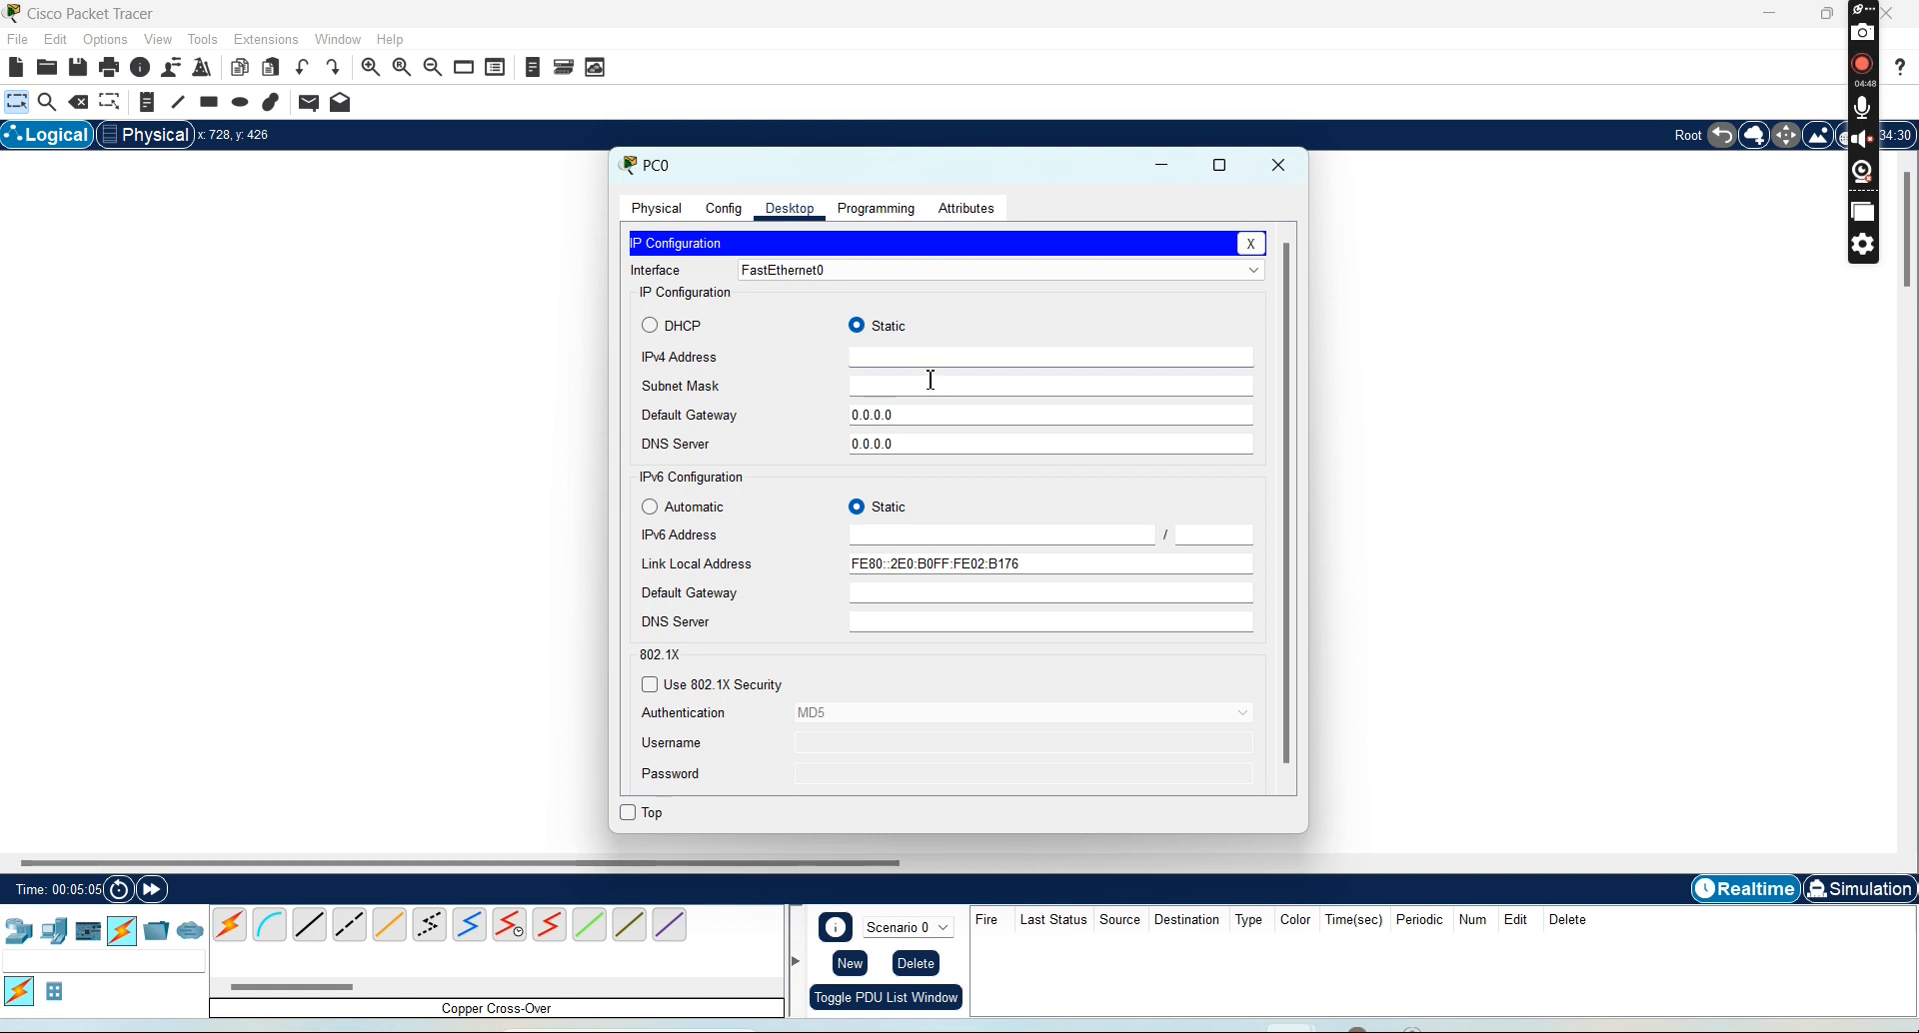
{"action": "left_click_drag", "start_coordinate": [929, 410], "coordinate": [847, 397]}
{"action": "type", "text": "10.0"}
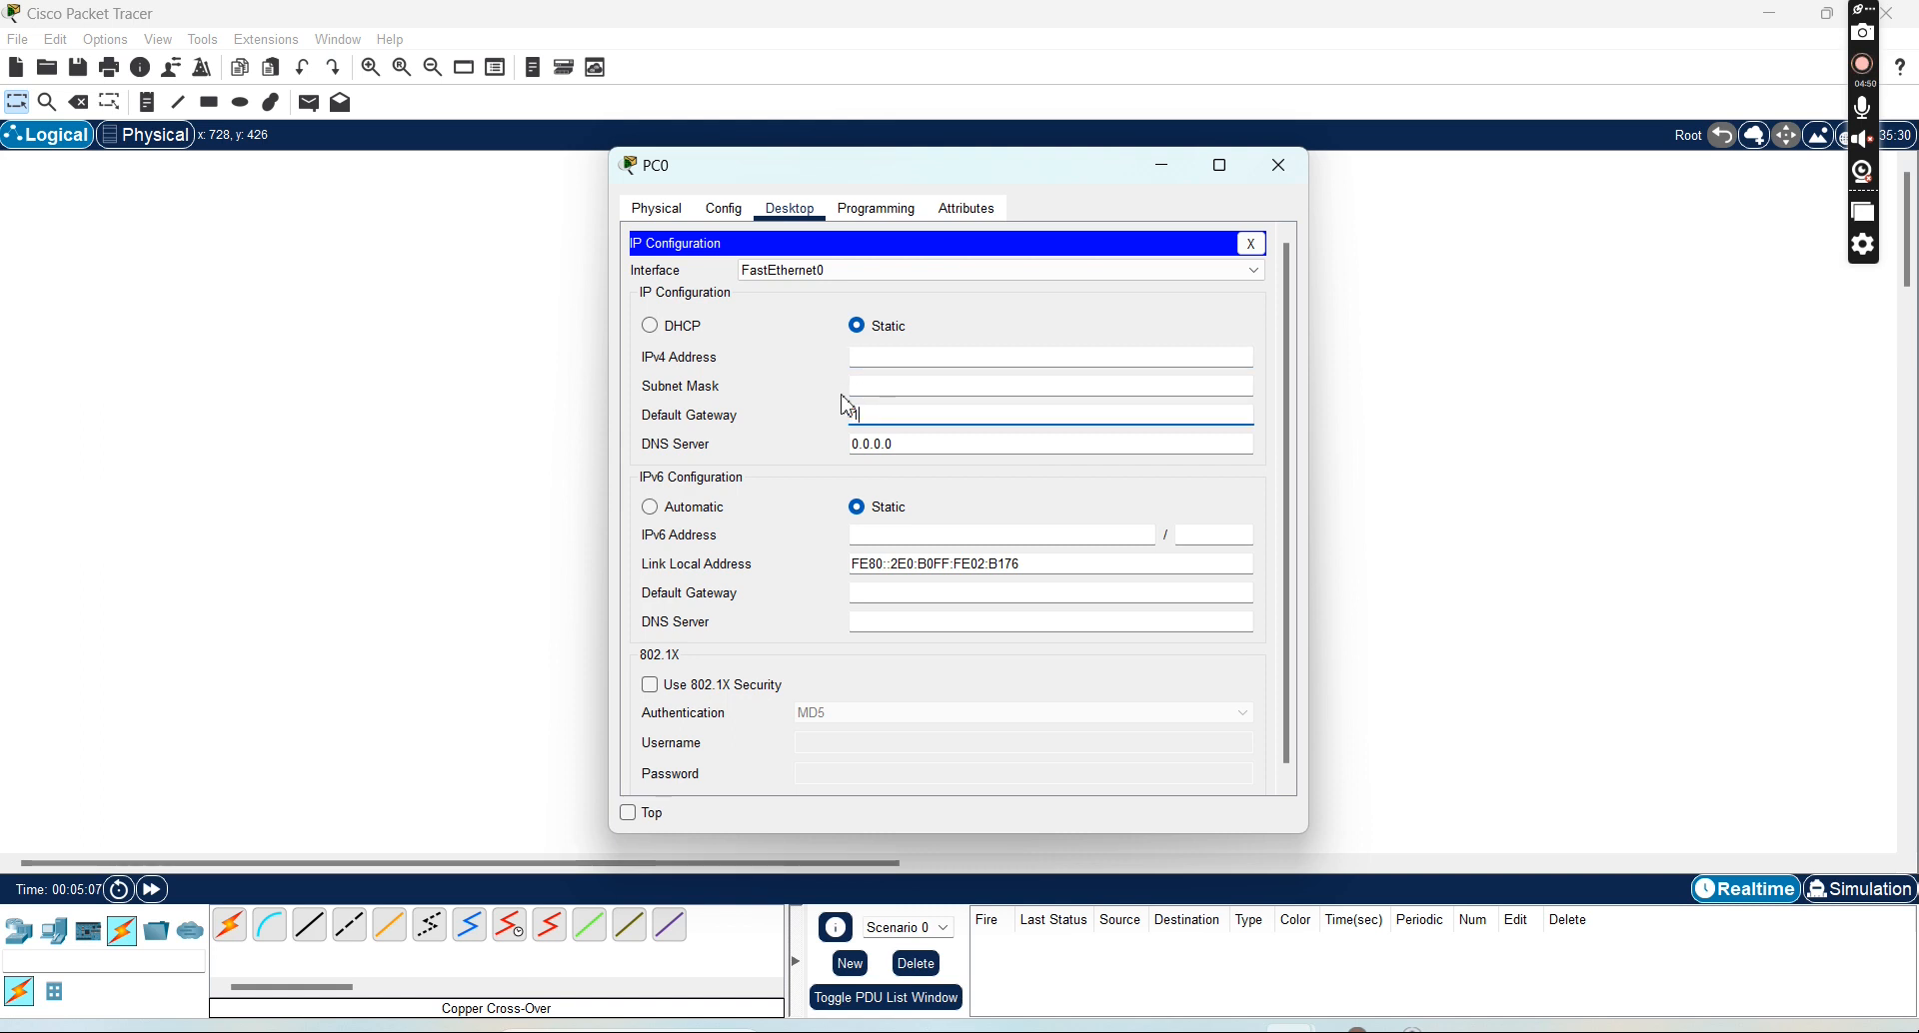
{"action": "type", "text": ".0.1"}
Give PC0 the IPv4 address 10.0.0.2 with subnet mask 255.0.0.0 and close its window
{"action": "left_click", "coordinate": [880, 359]}
{"action": "type", "text": "10.0"}
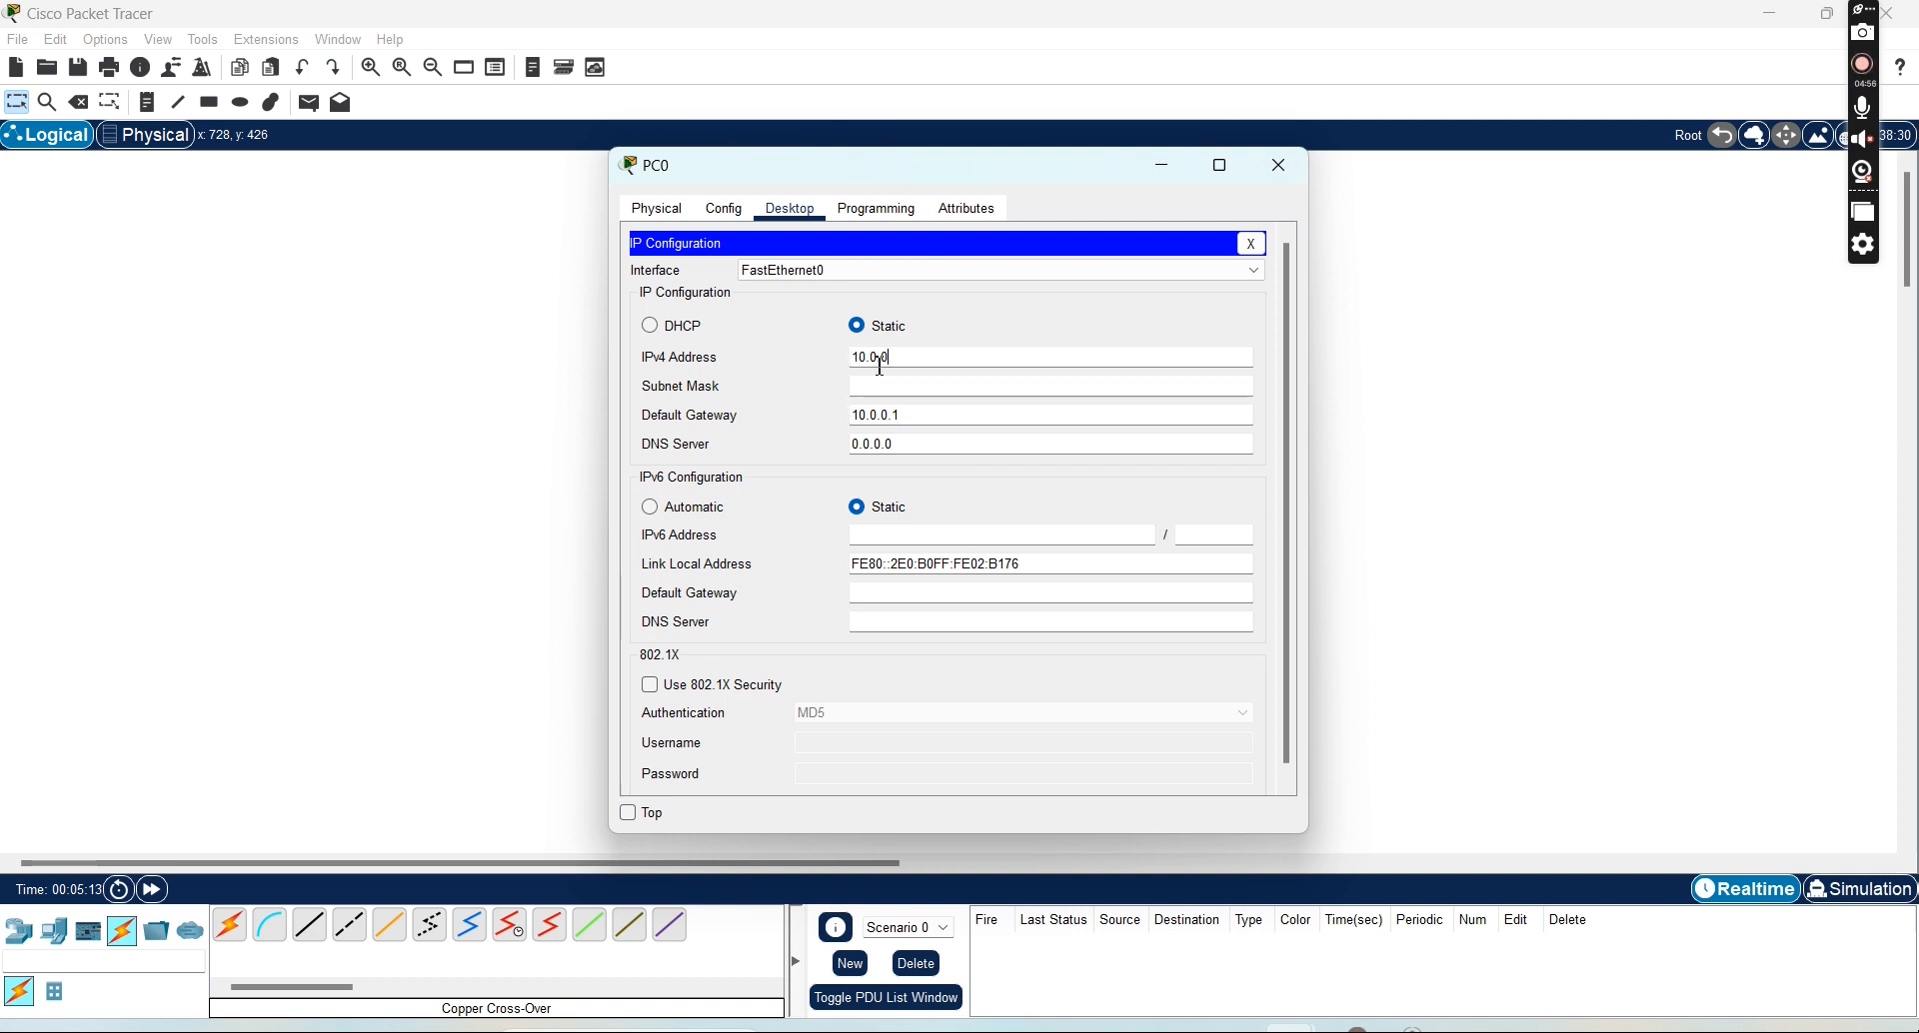
{"action": "left_click", "coordinate": [897, 387]}
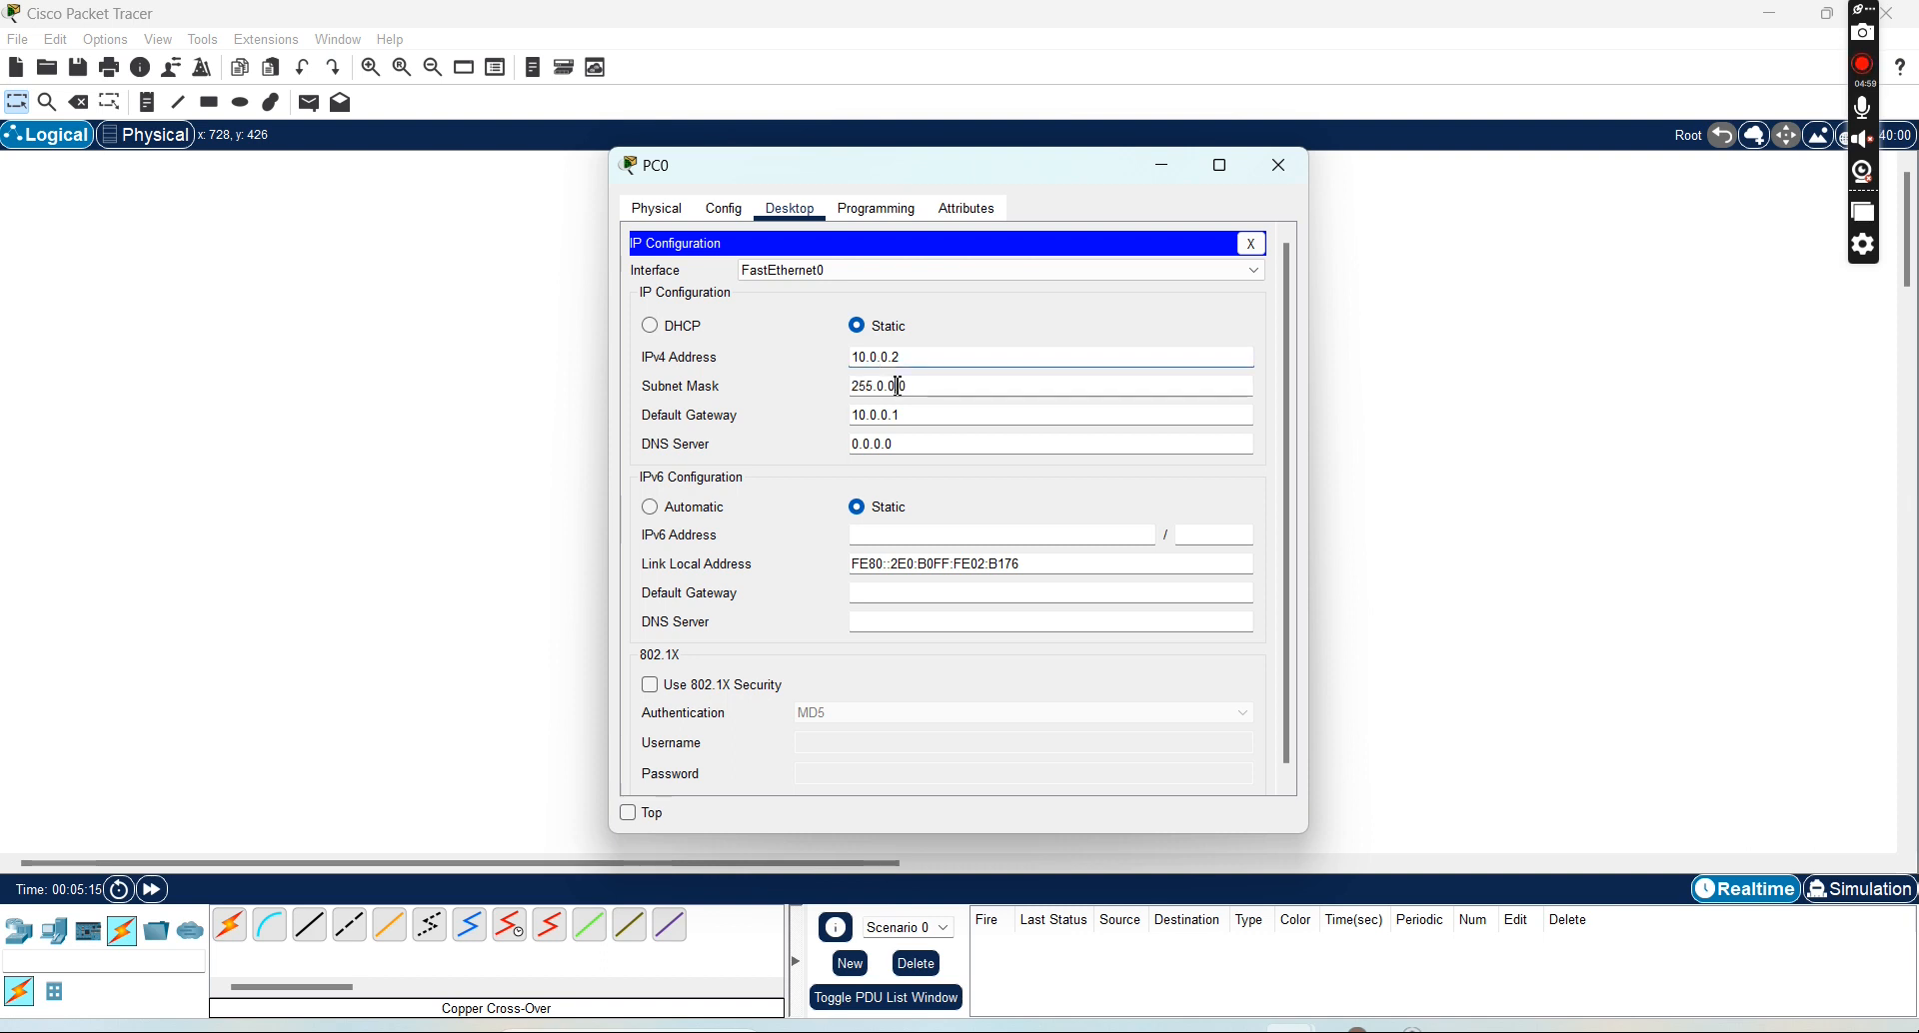
{"action": "left_click", "coordinate": [1279, 164]}
Open PC1's IP configuration and set its default gateway to 20.0.0.1
{"action": "left_click", "coordinate": [946, 576]}
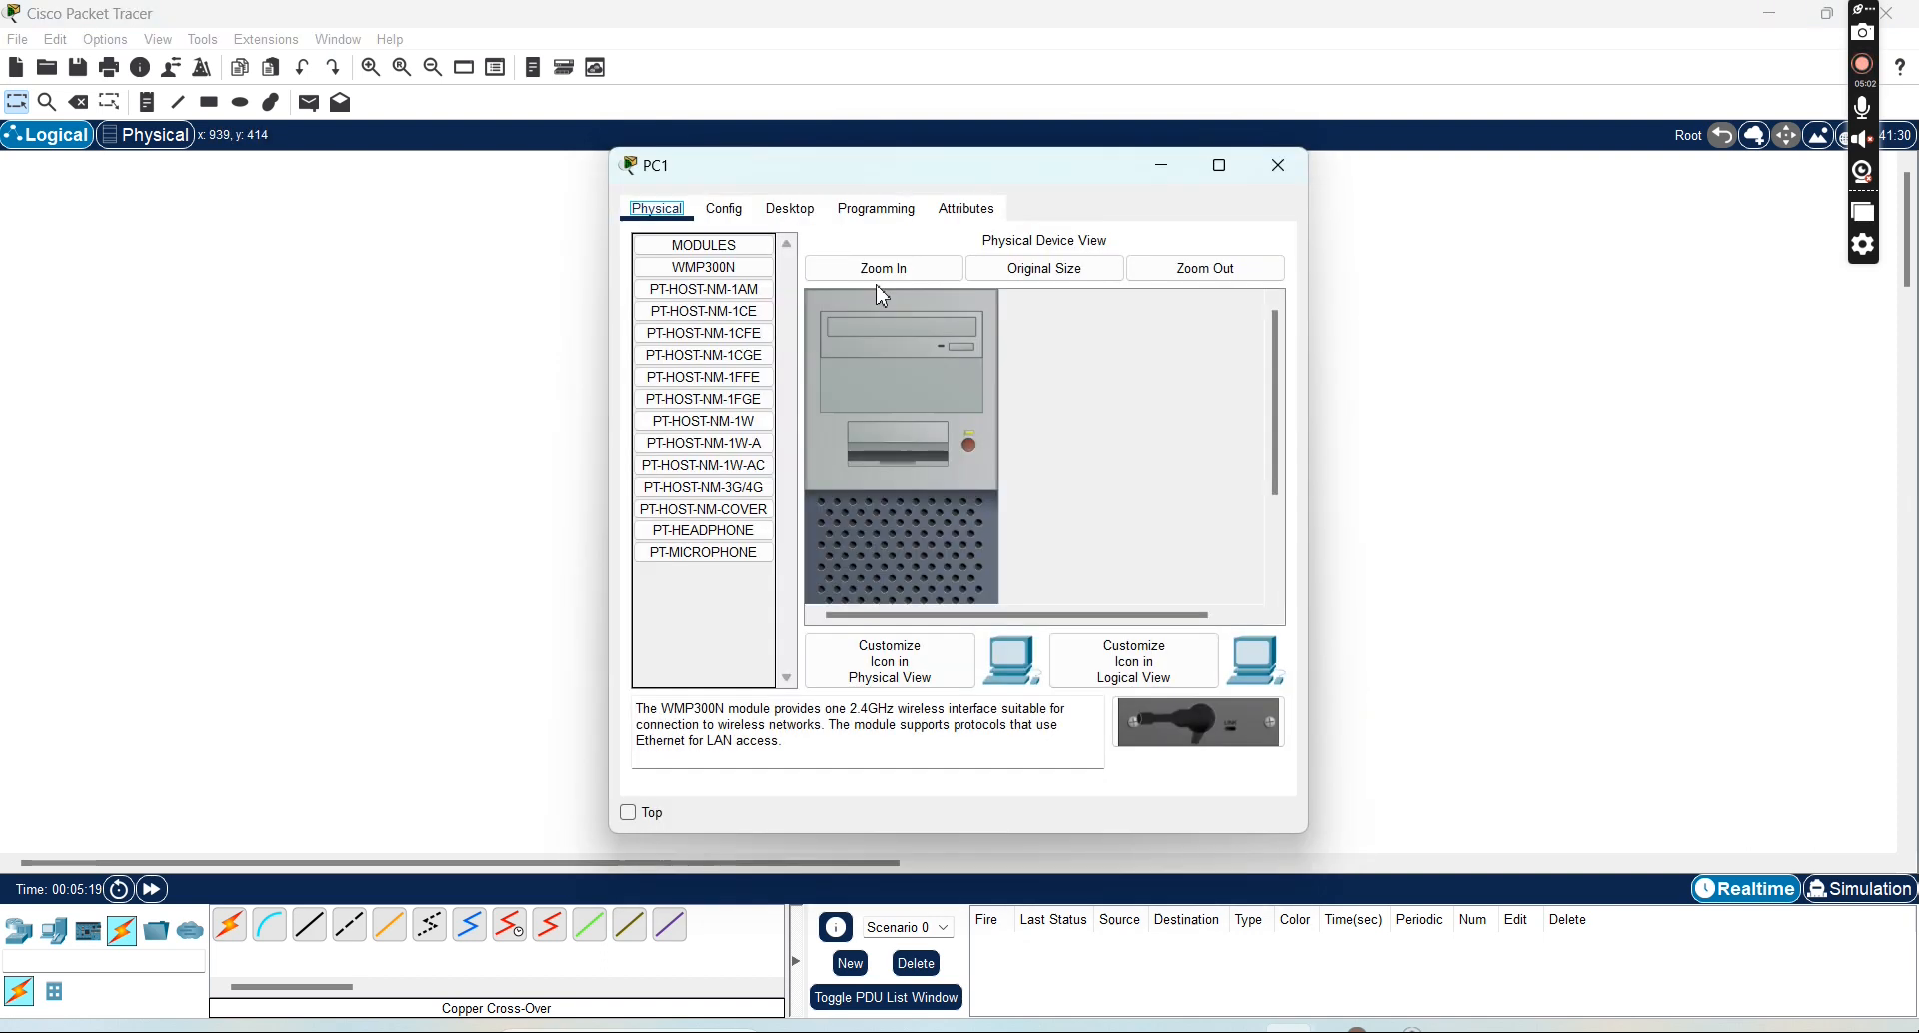
{"action": "left_click", "coordinate": [788, 207]}
{"action": "left_click", "coordinate": [752, 301]}
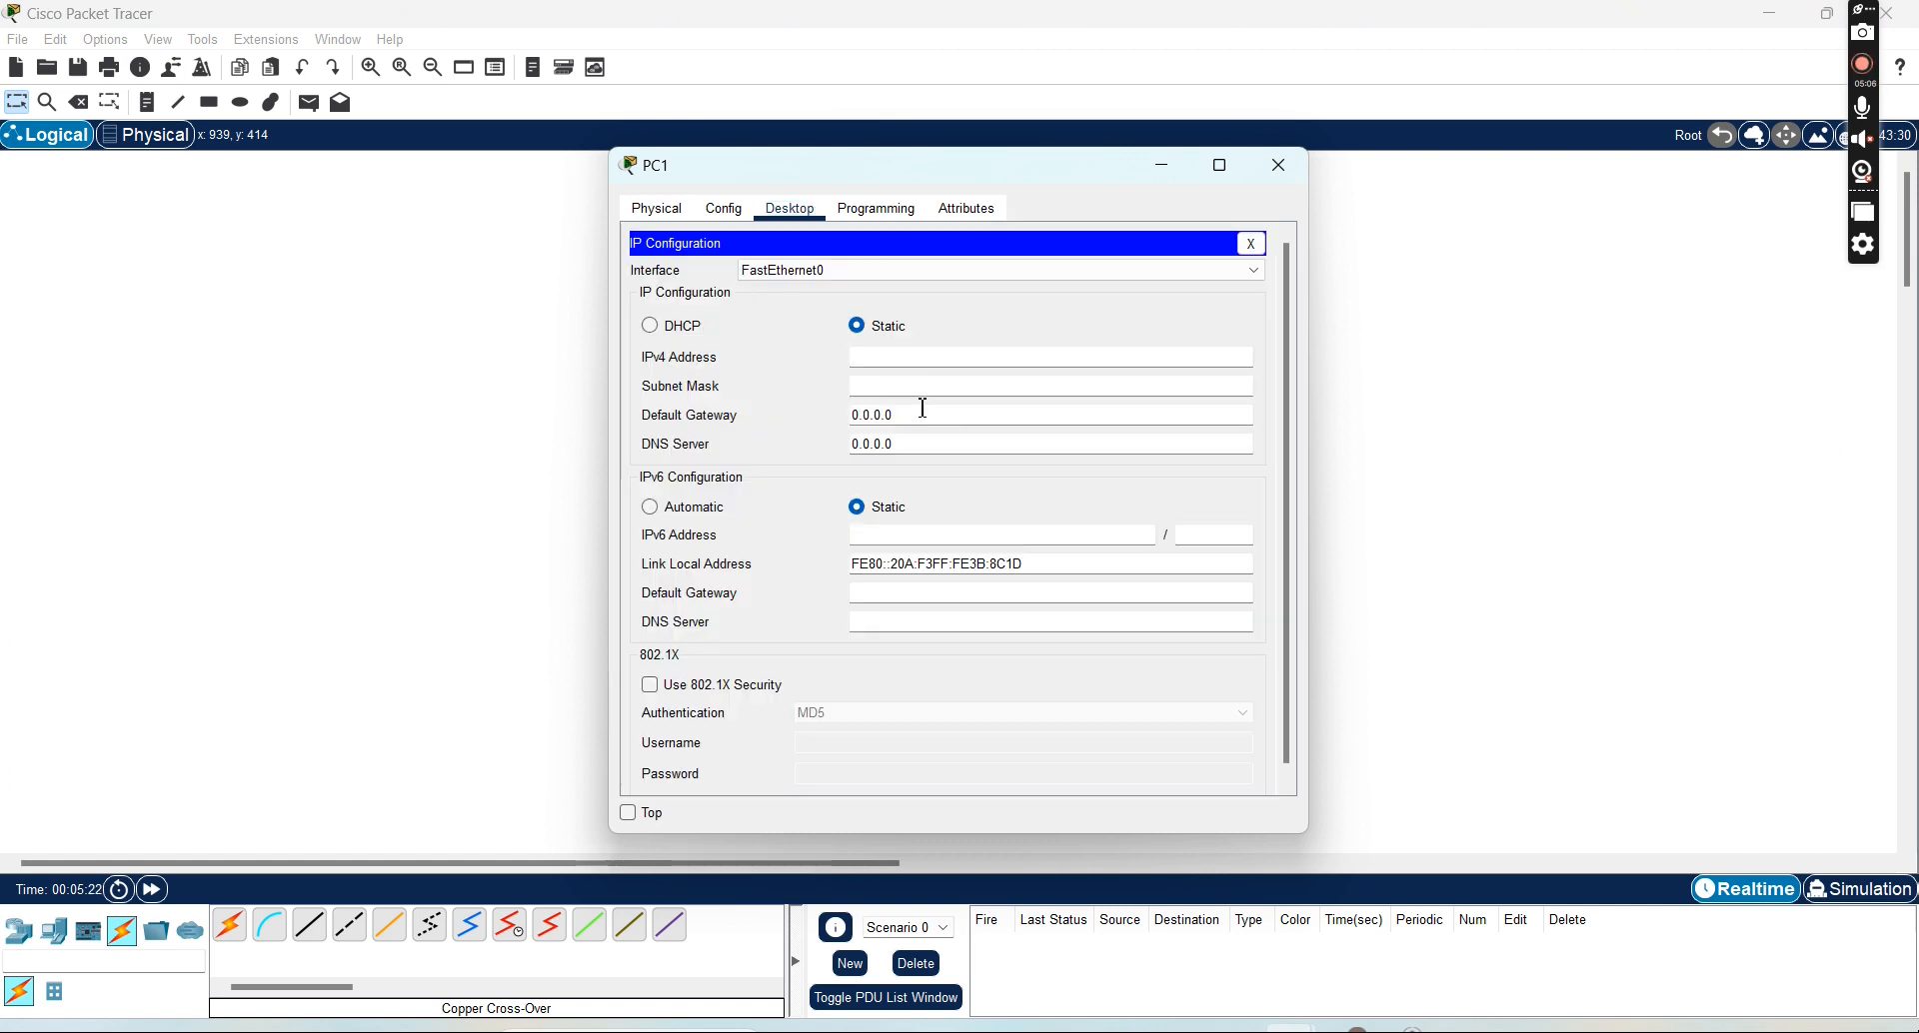
{"action": "left_click_drag", "start_coordinate": [889, 415], "coordinate": [839, 420]}
{"action": "key", "text": "BackSpace"}
{"action": "key", "text": "Delete"}
{"action": "type", "text": "20.0.0.1"}
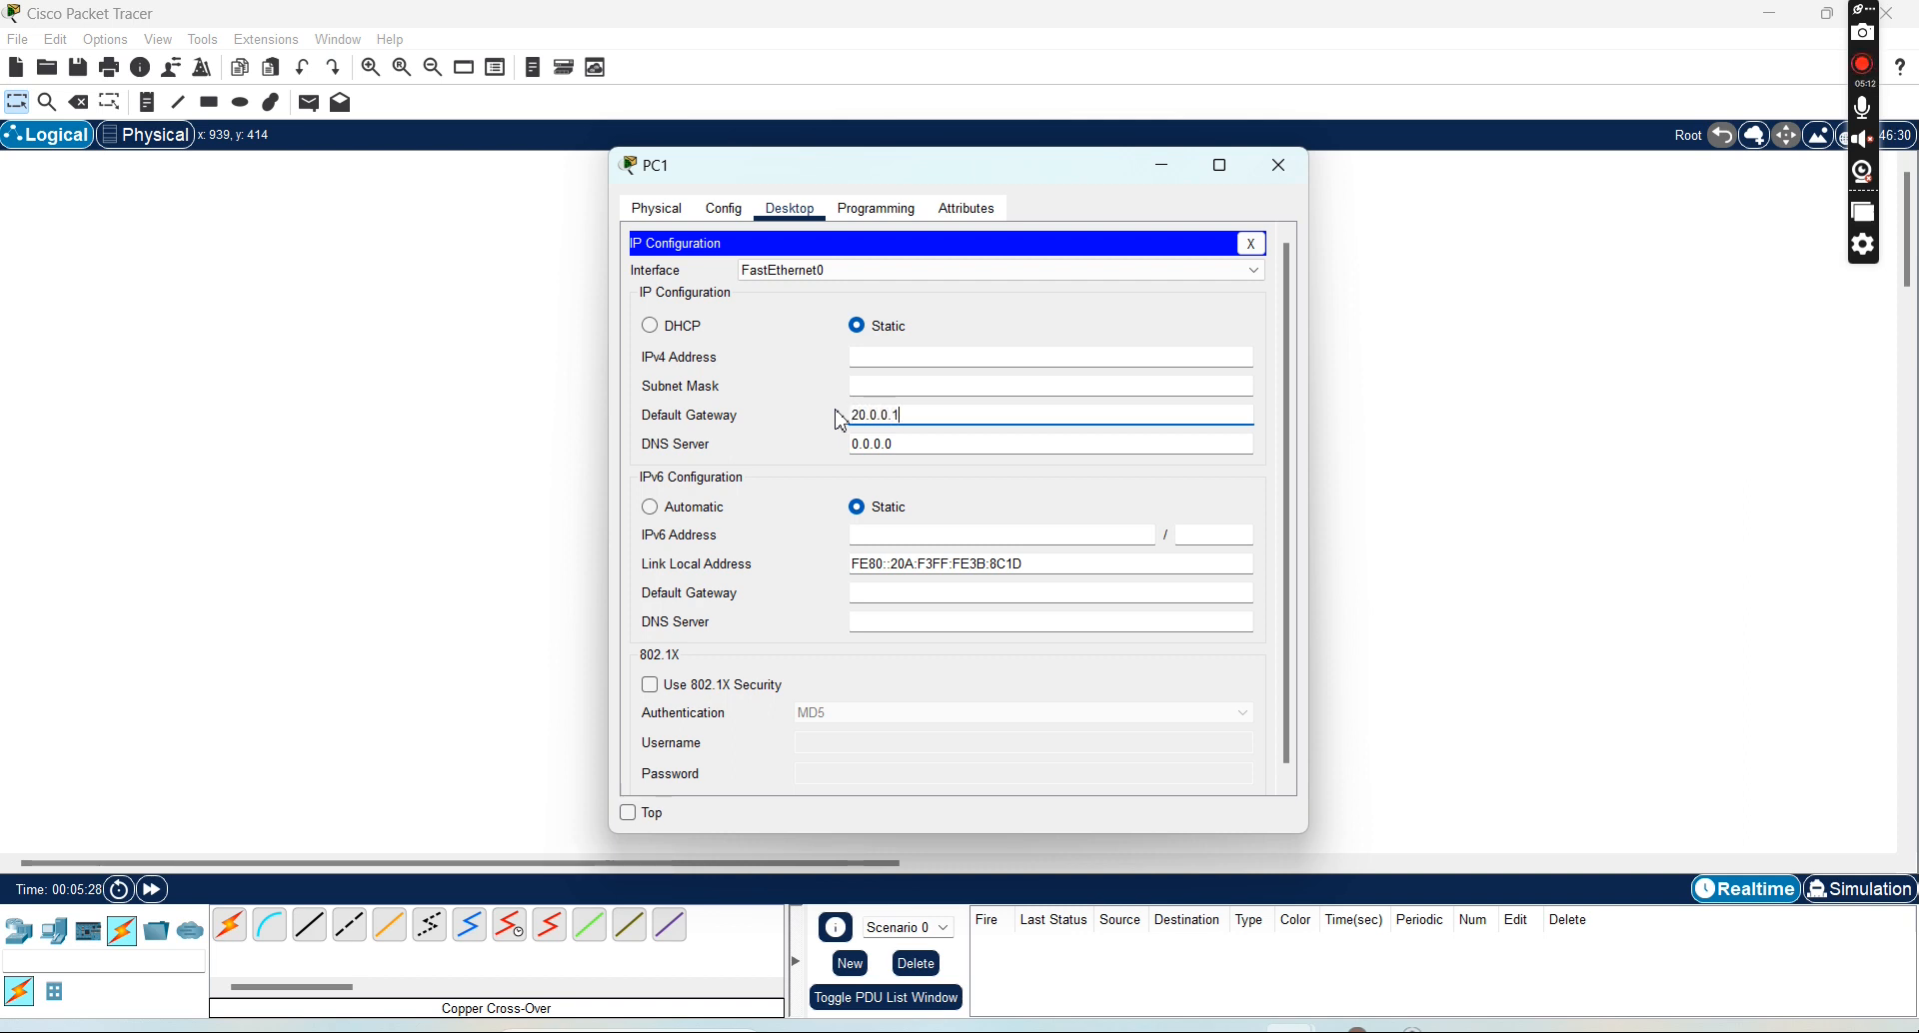
Give PC1 the IPv4 address 20.0.0.2 with subnet mask 255.0.0.0 and close its window
{"action": "left_click", "coordinate": [894, 356]}
{"action": "type", "text": "20.0.0.2"}
{"action": "left_click", "coordinate": [1015, 385]}
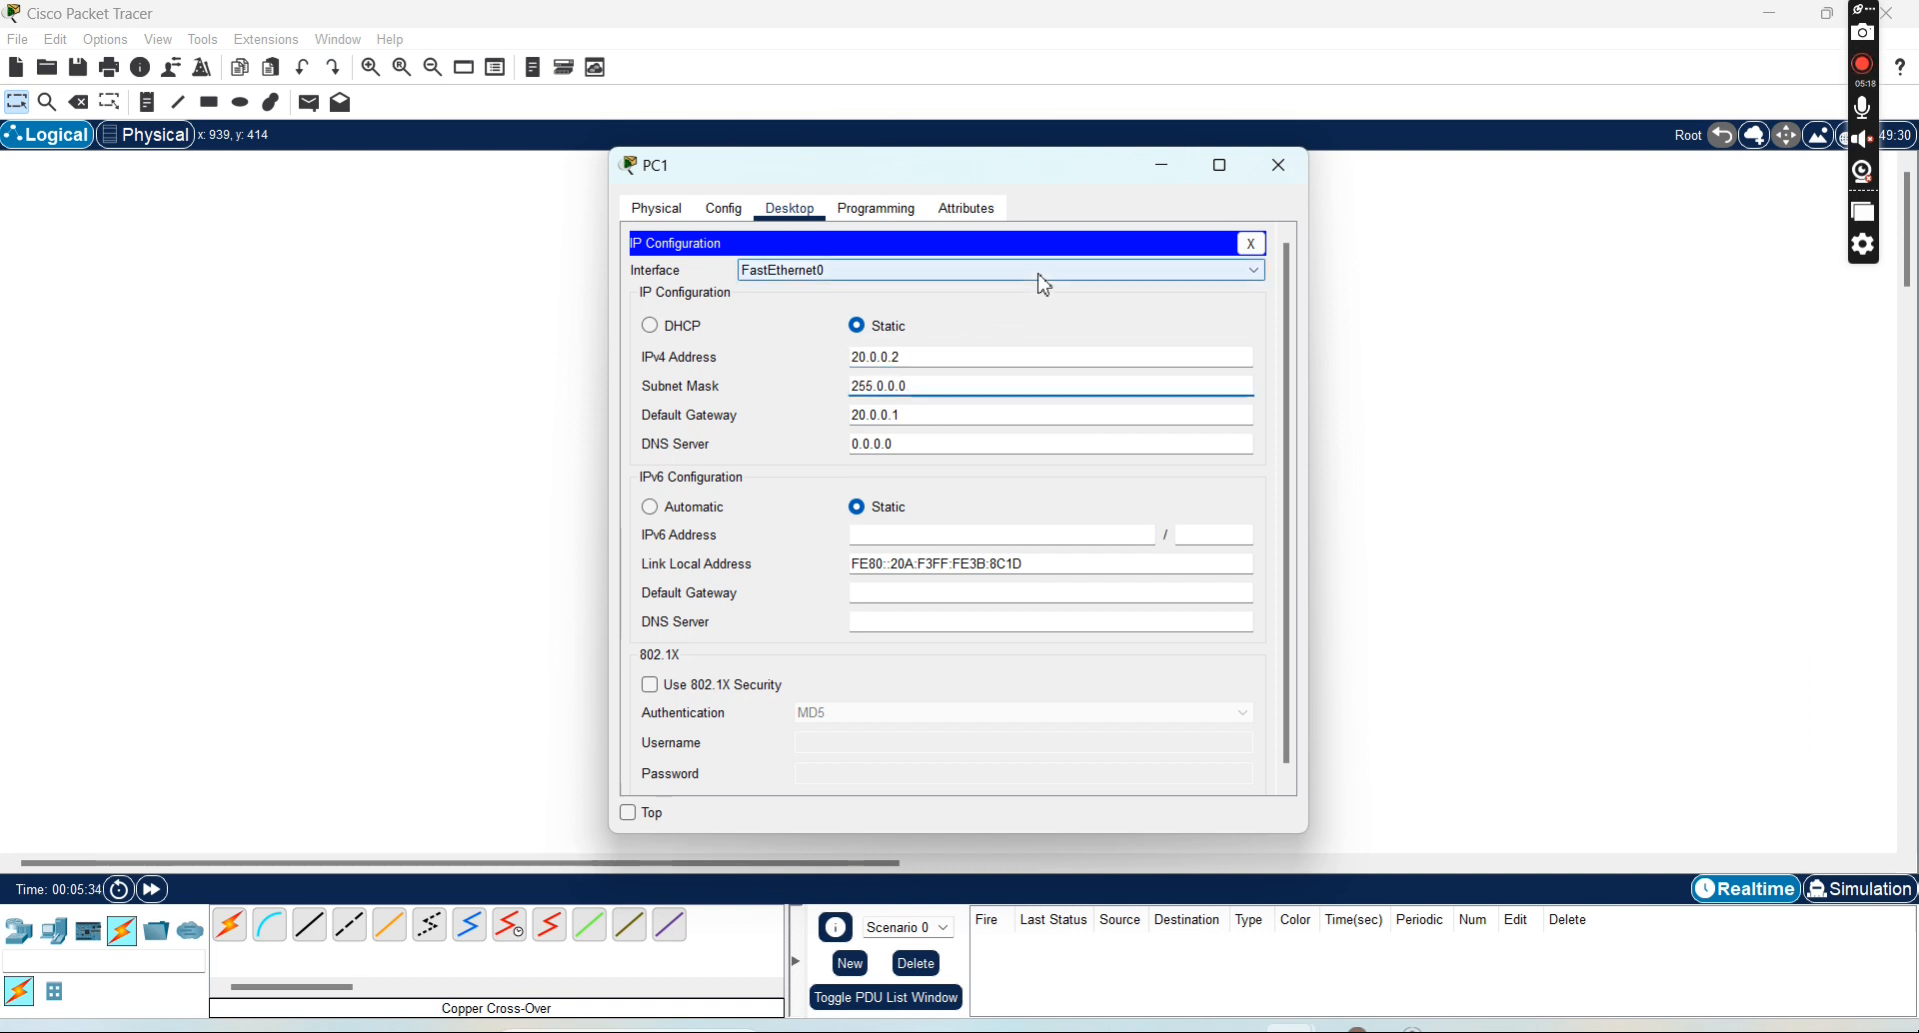
{"action": "left_click", "coordinate": [1276, 175]}
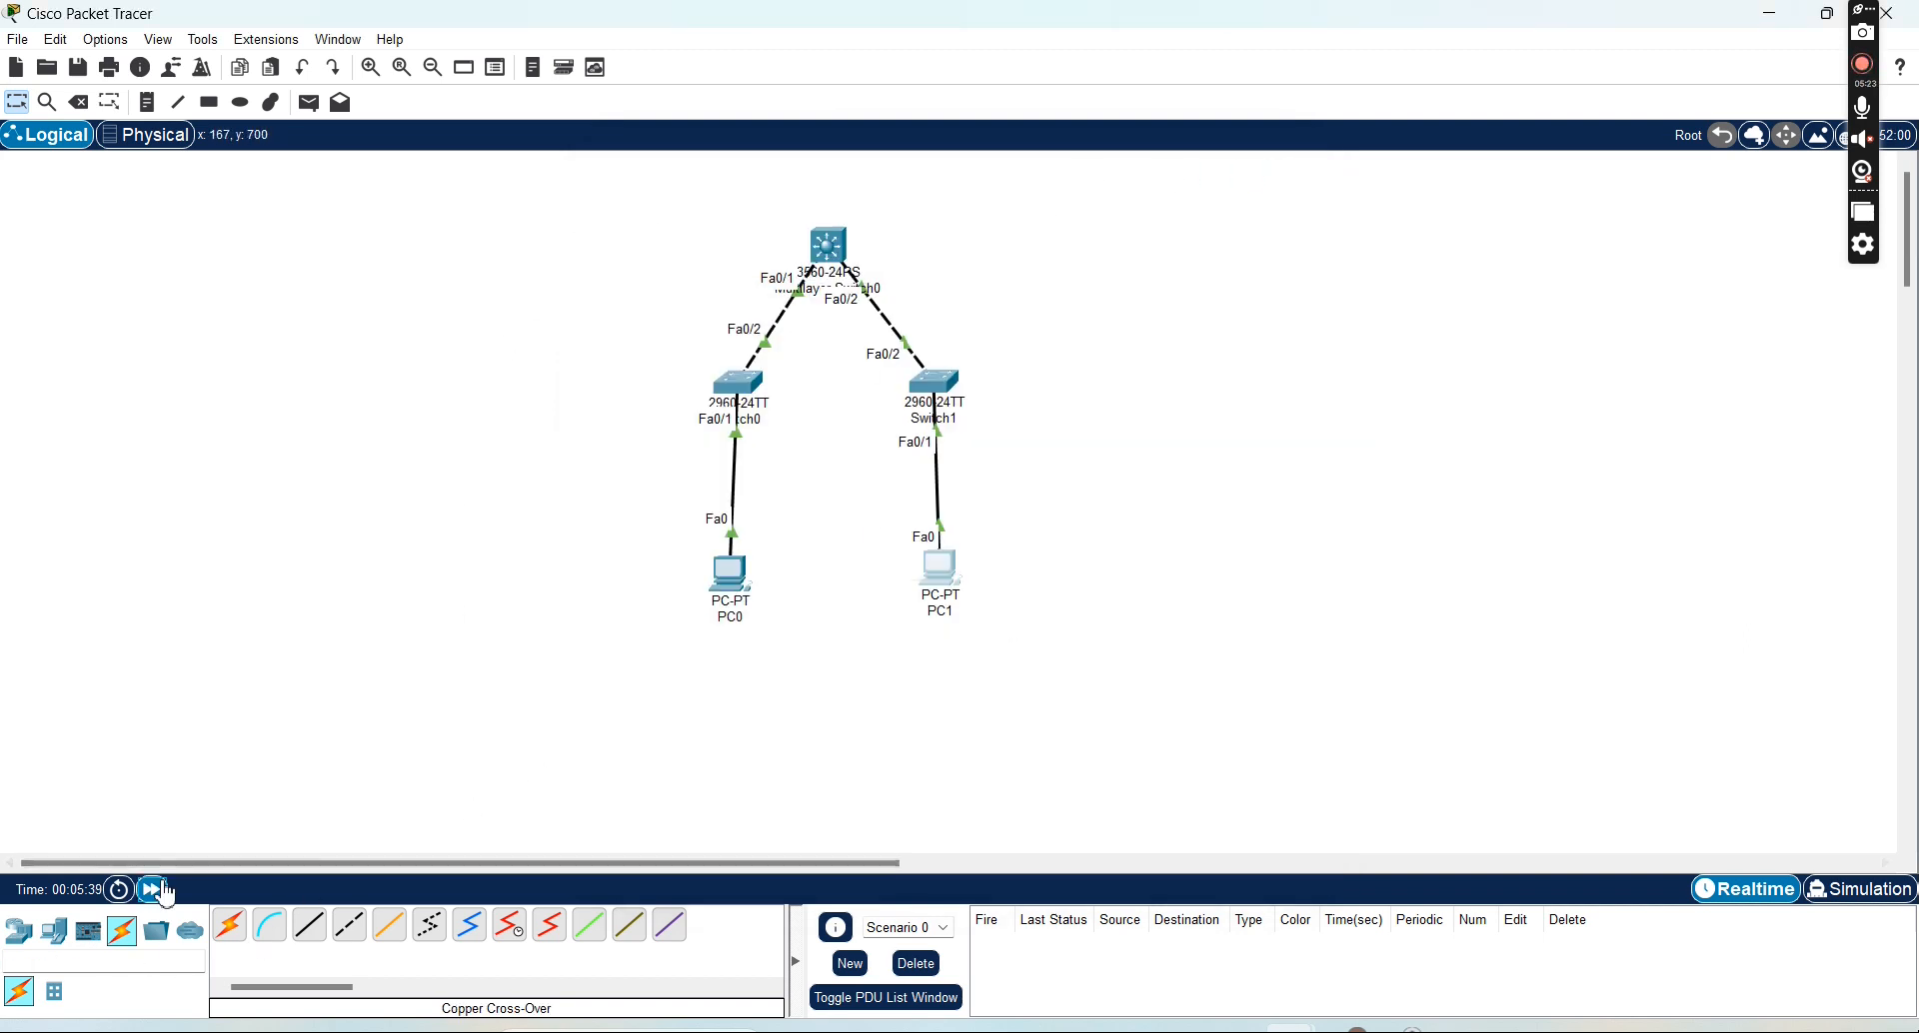
Fast-forward the network time and send a simple PDU from PC0 to PC1
{"action": "left_click", "coordinate": [153, 890]}
{"action": "left_click", "coordinate": [316, 104]}
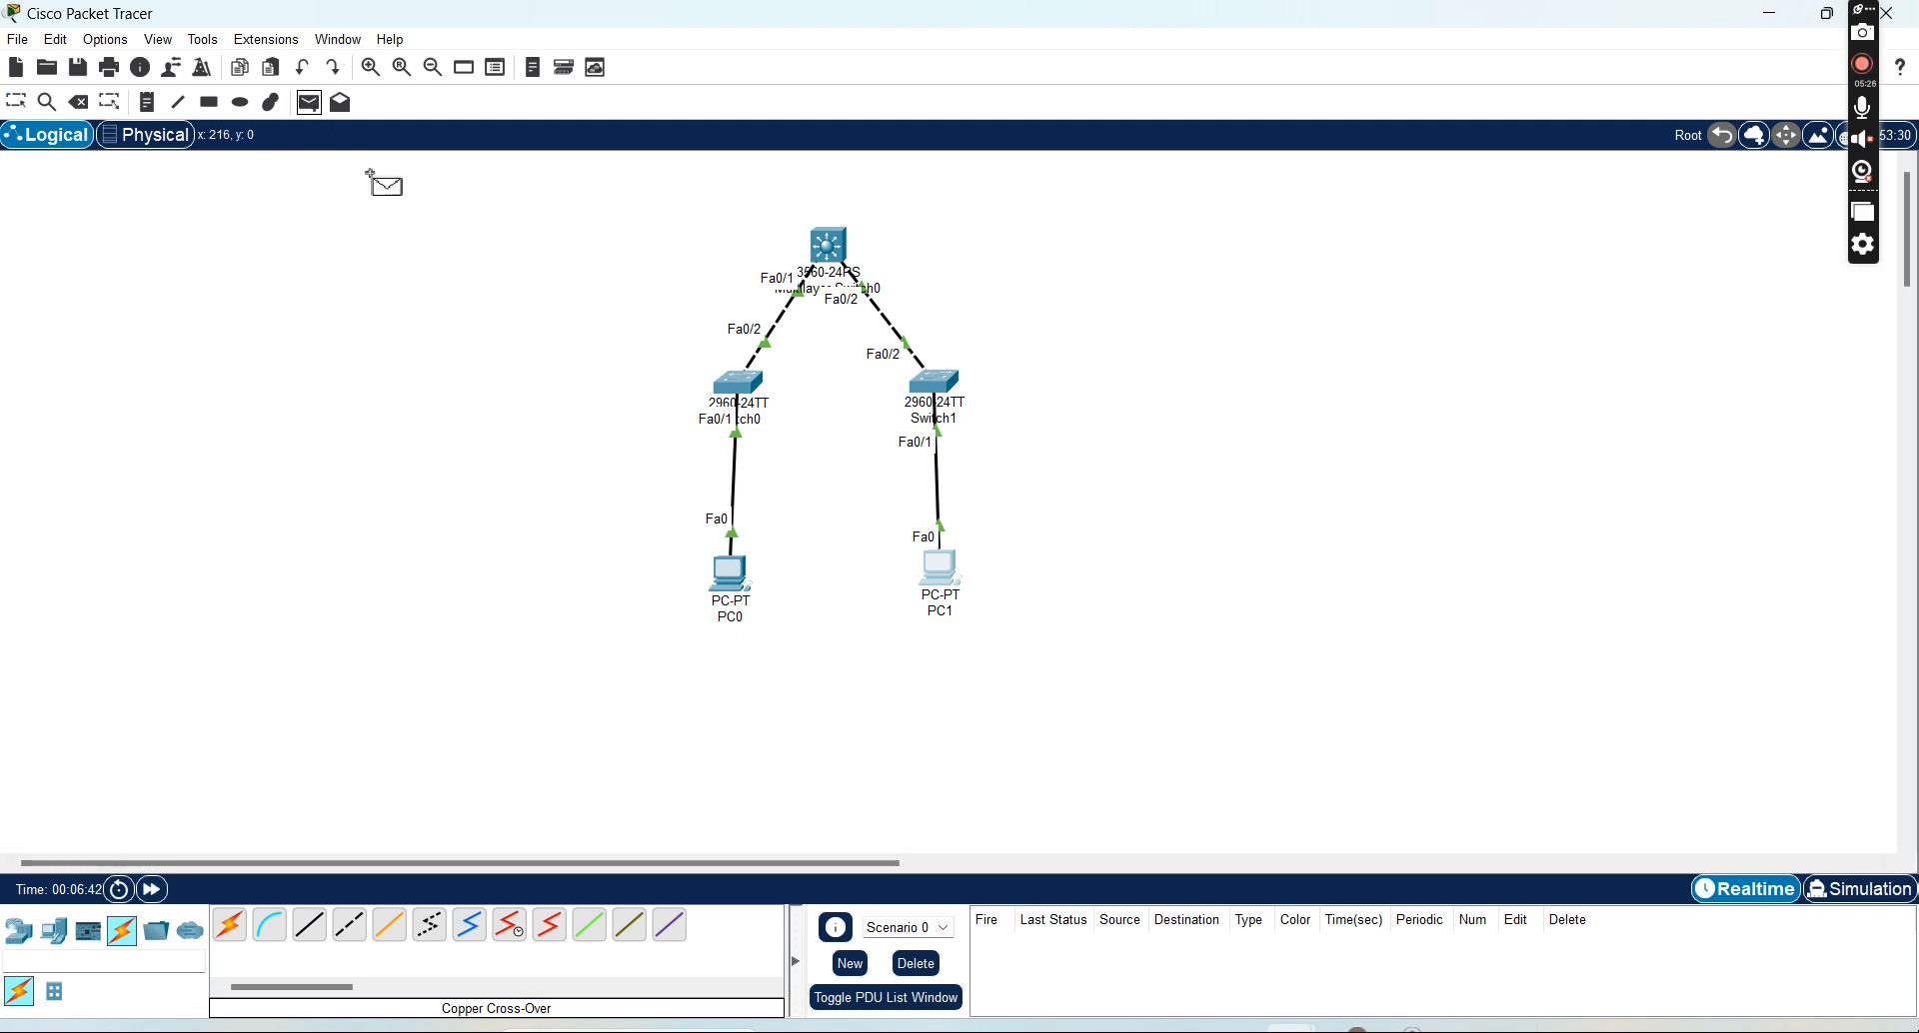
{"action": "left_click", "coordinate": [730, 570]}
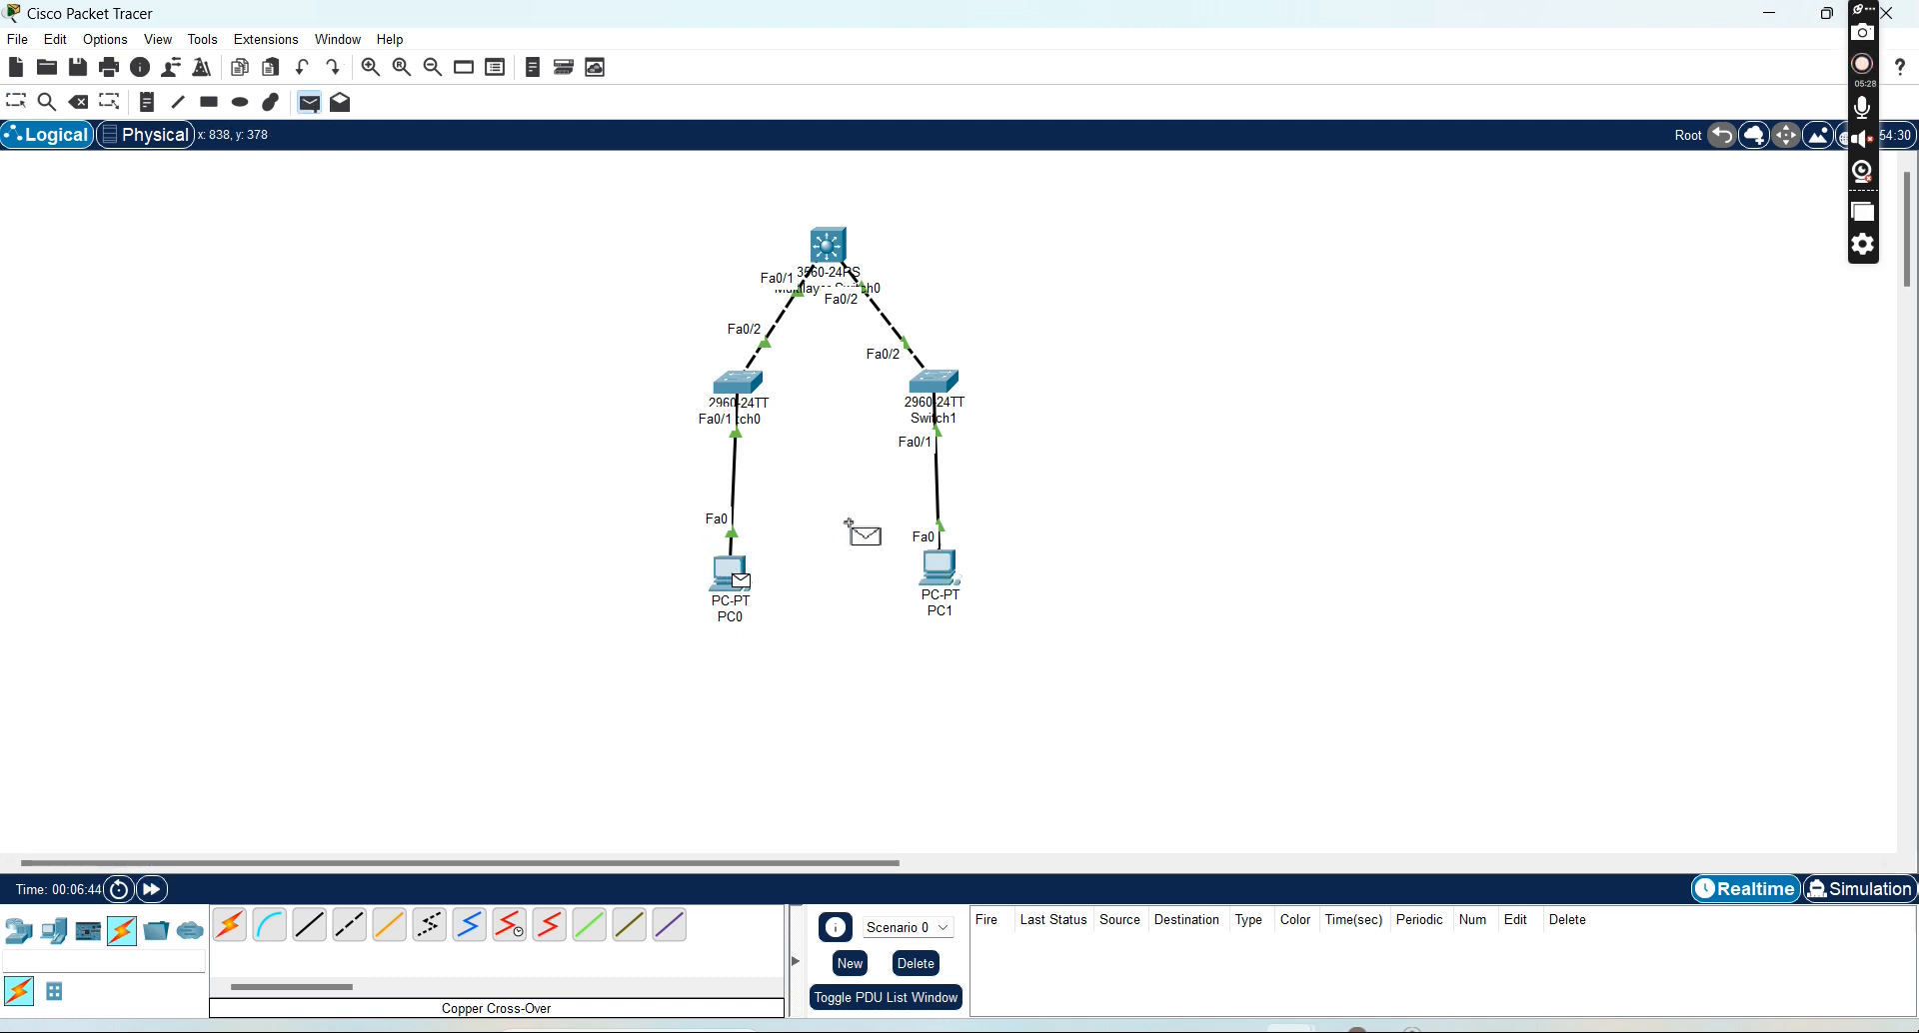
{"action": "left_click", "coordinate": [940, 566]}
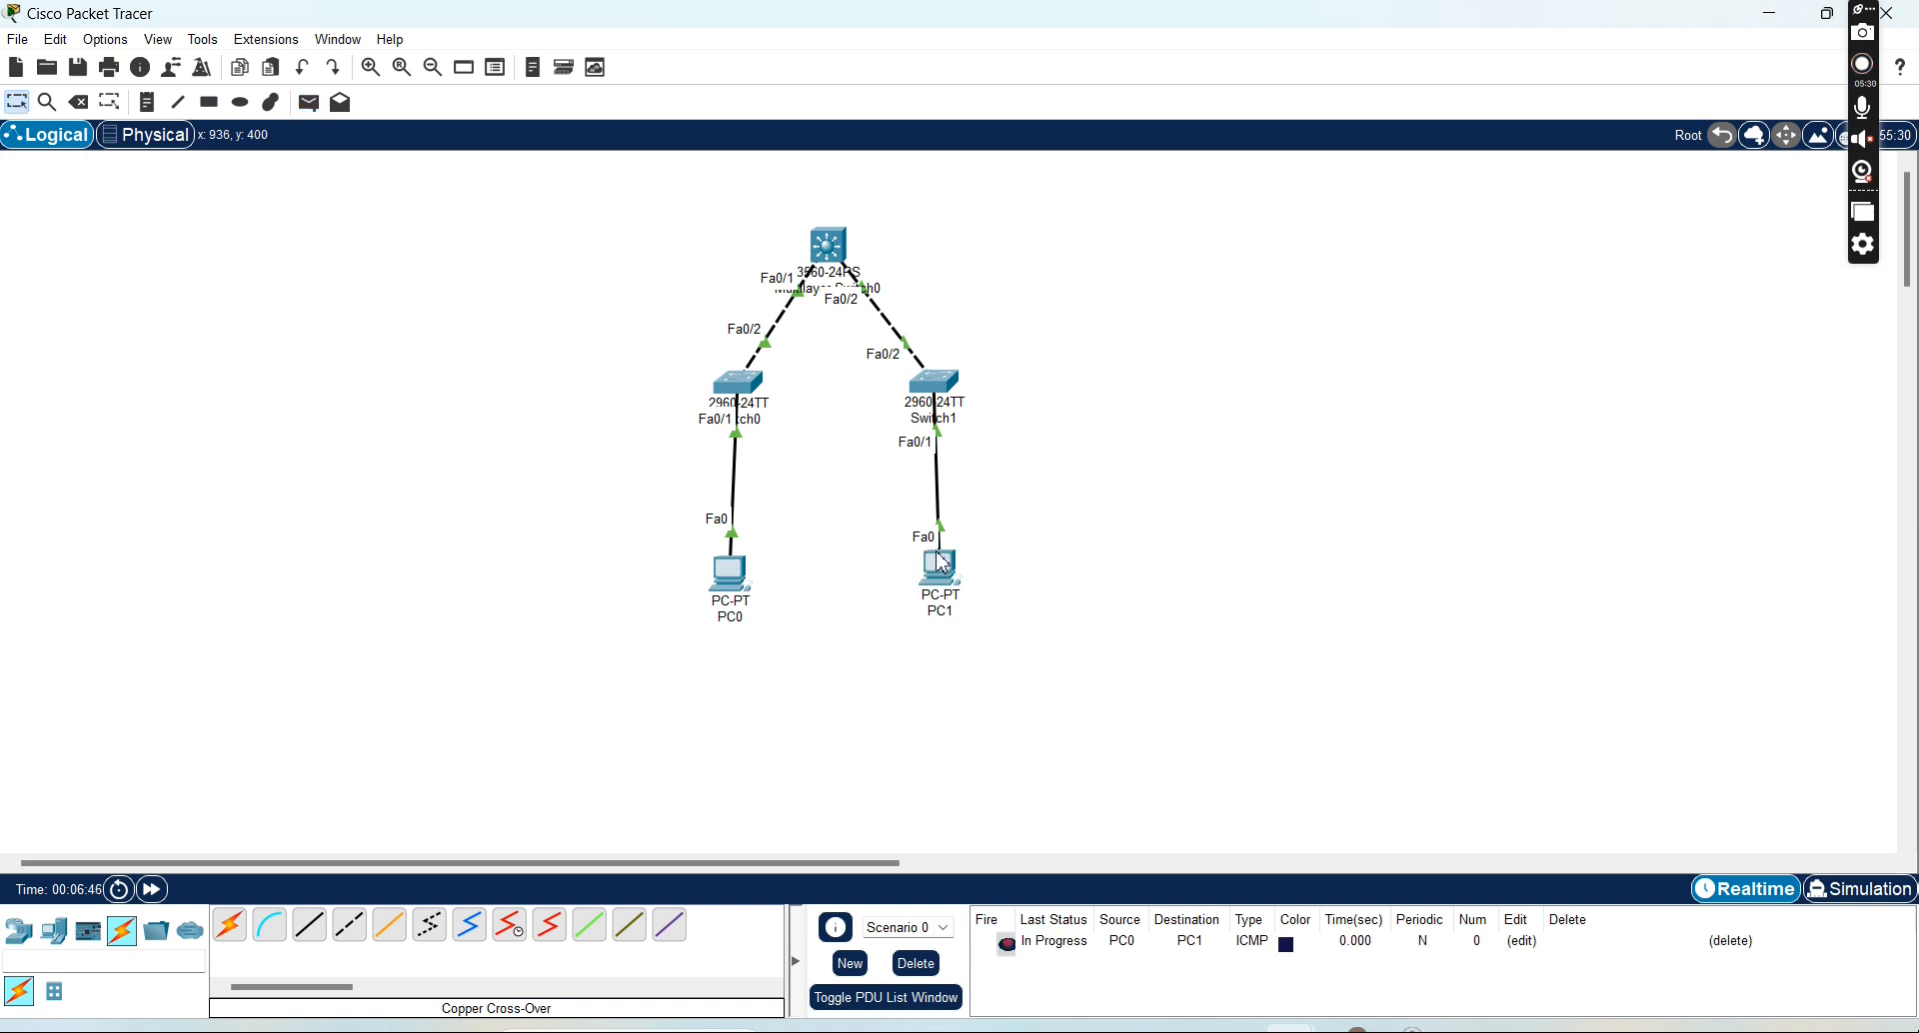
Send a second simple PDU from PC0 to PC1 to retest inter-VLAN connectivity
{"action": "left_click", "coordinate": [312, 106]}
{"action": "left_click", "coordinate": [736, 571]}
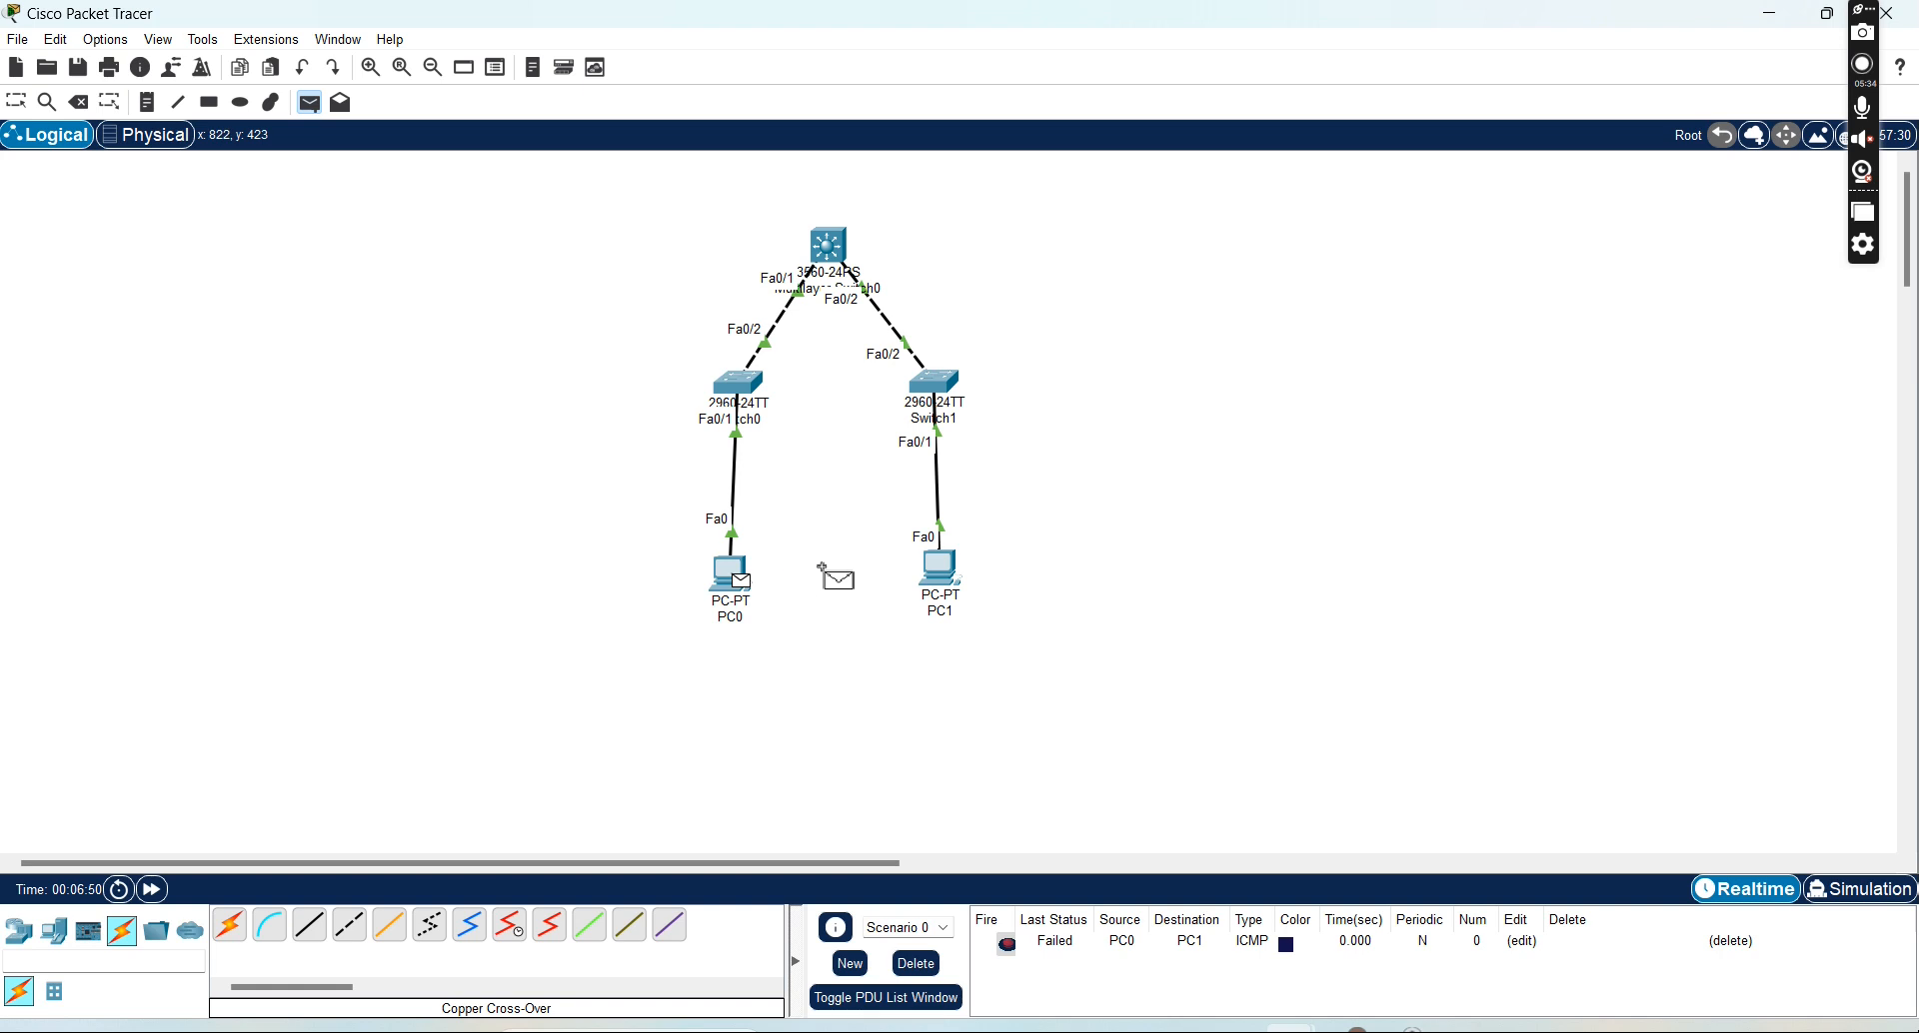
{"action": "left_click", "coordinate": [937, 566]}
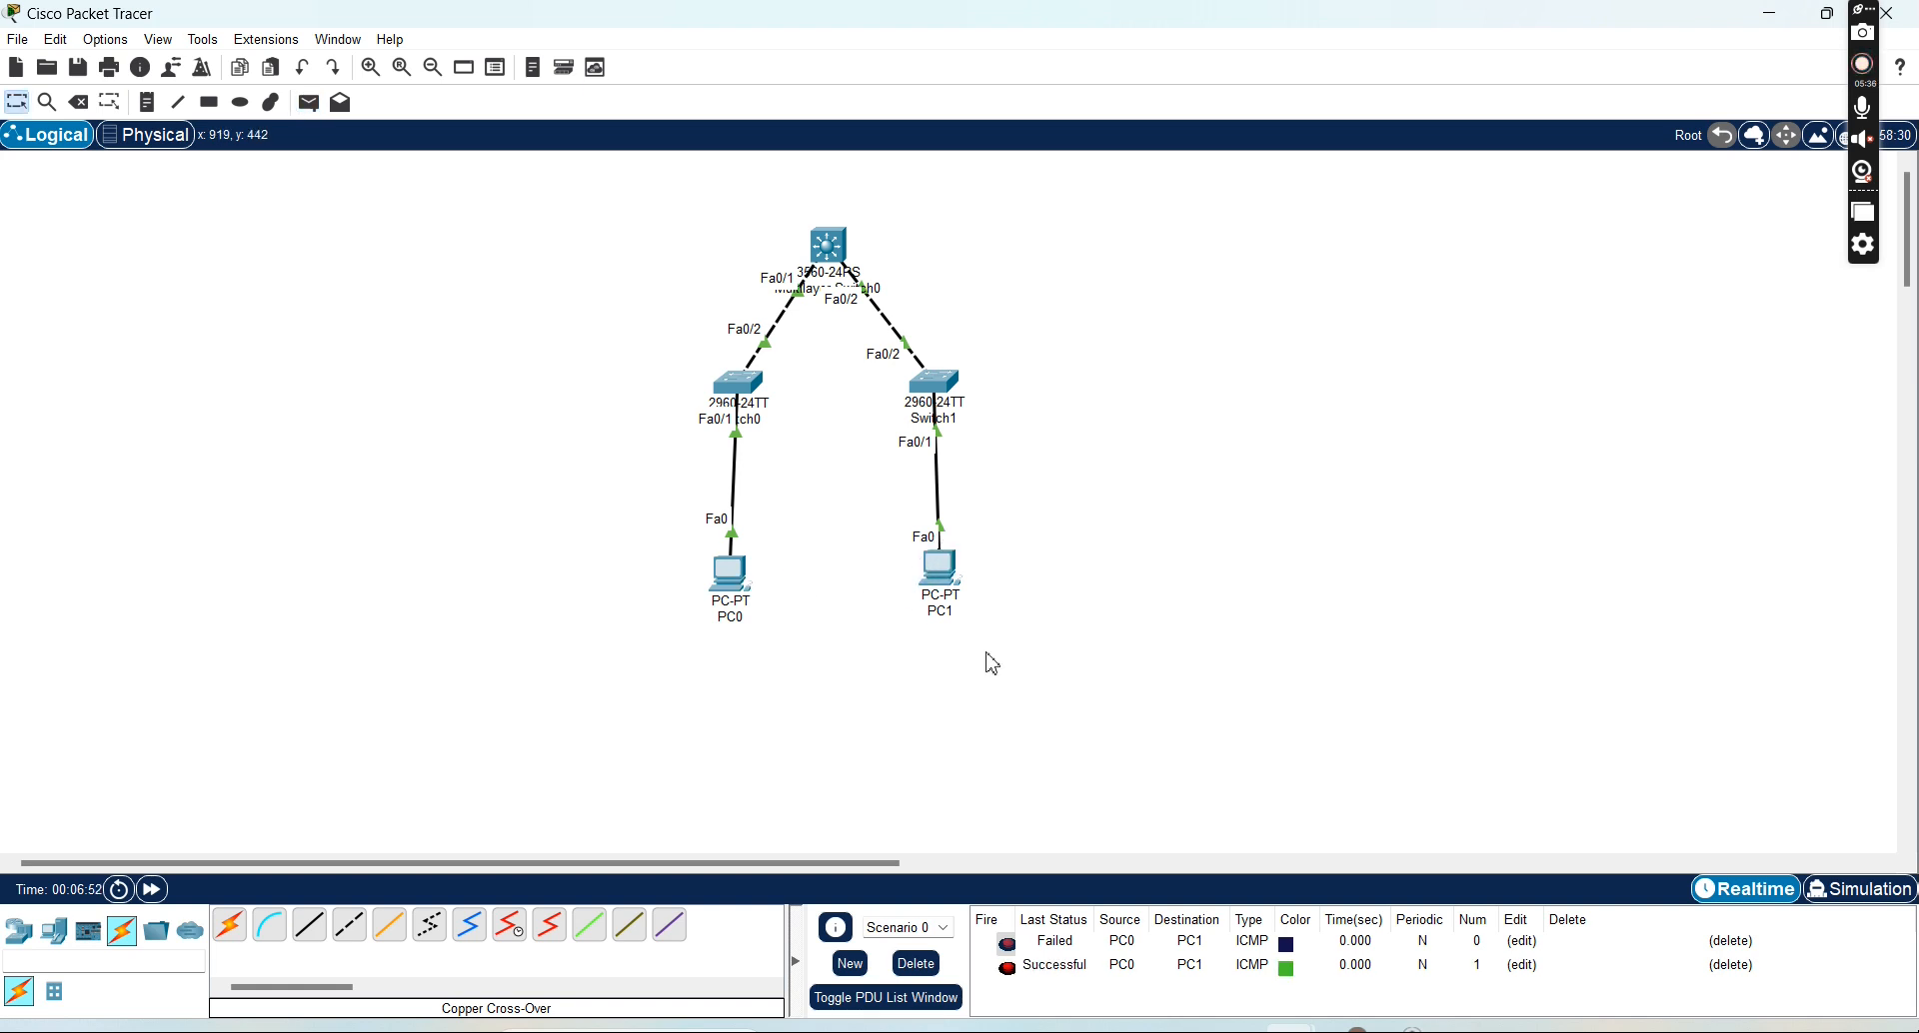